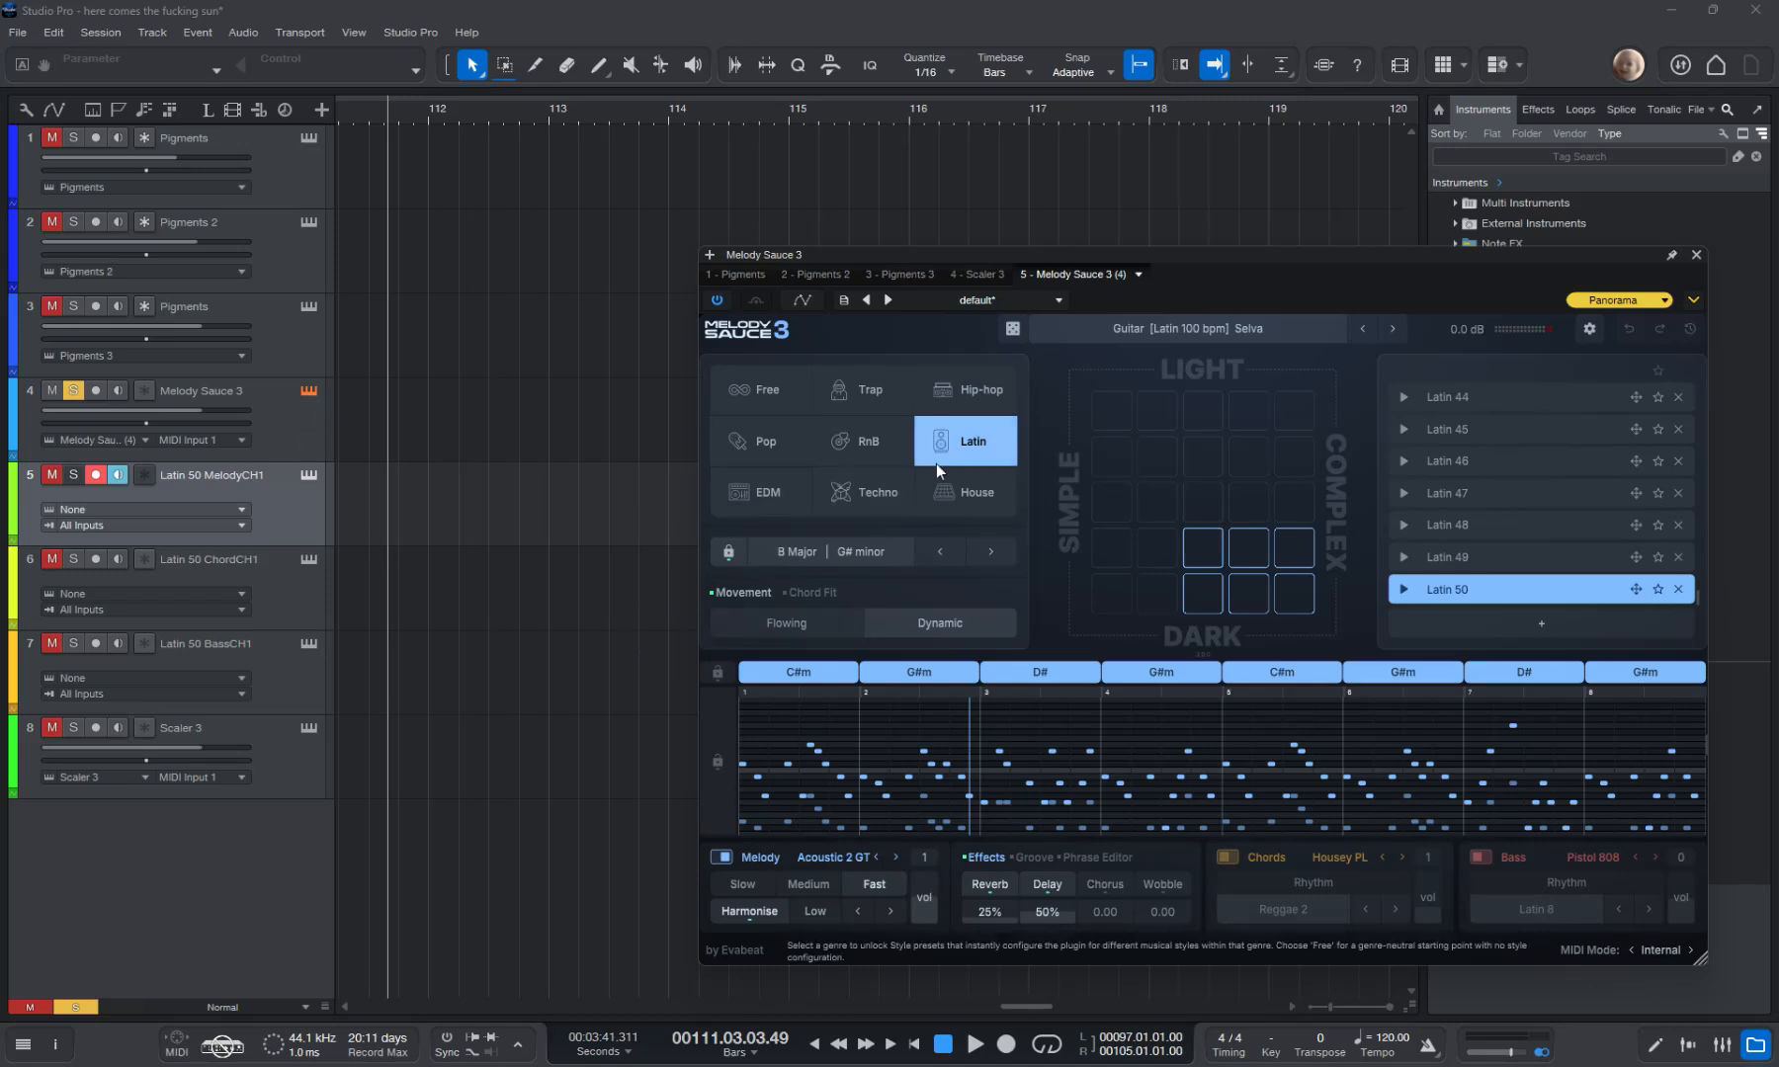
# Turn on the Chords and Bass layers of the Melody Sauce 3 instrument.
pyautogui.moveTo(1435, 590); pyautogui.dragTo(1280, 661)
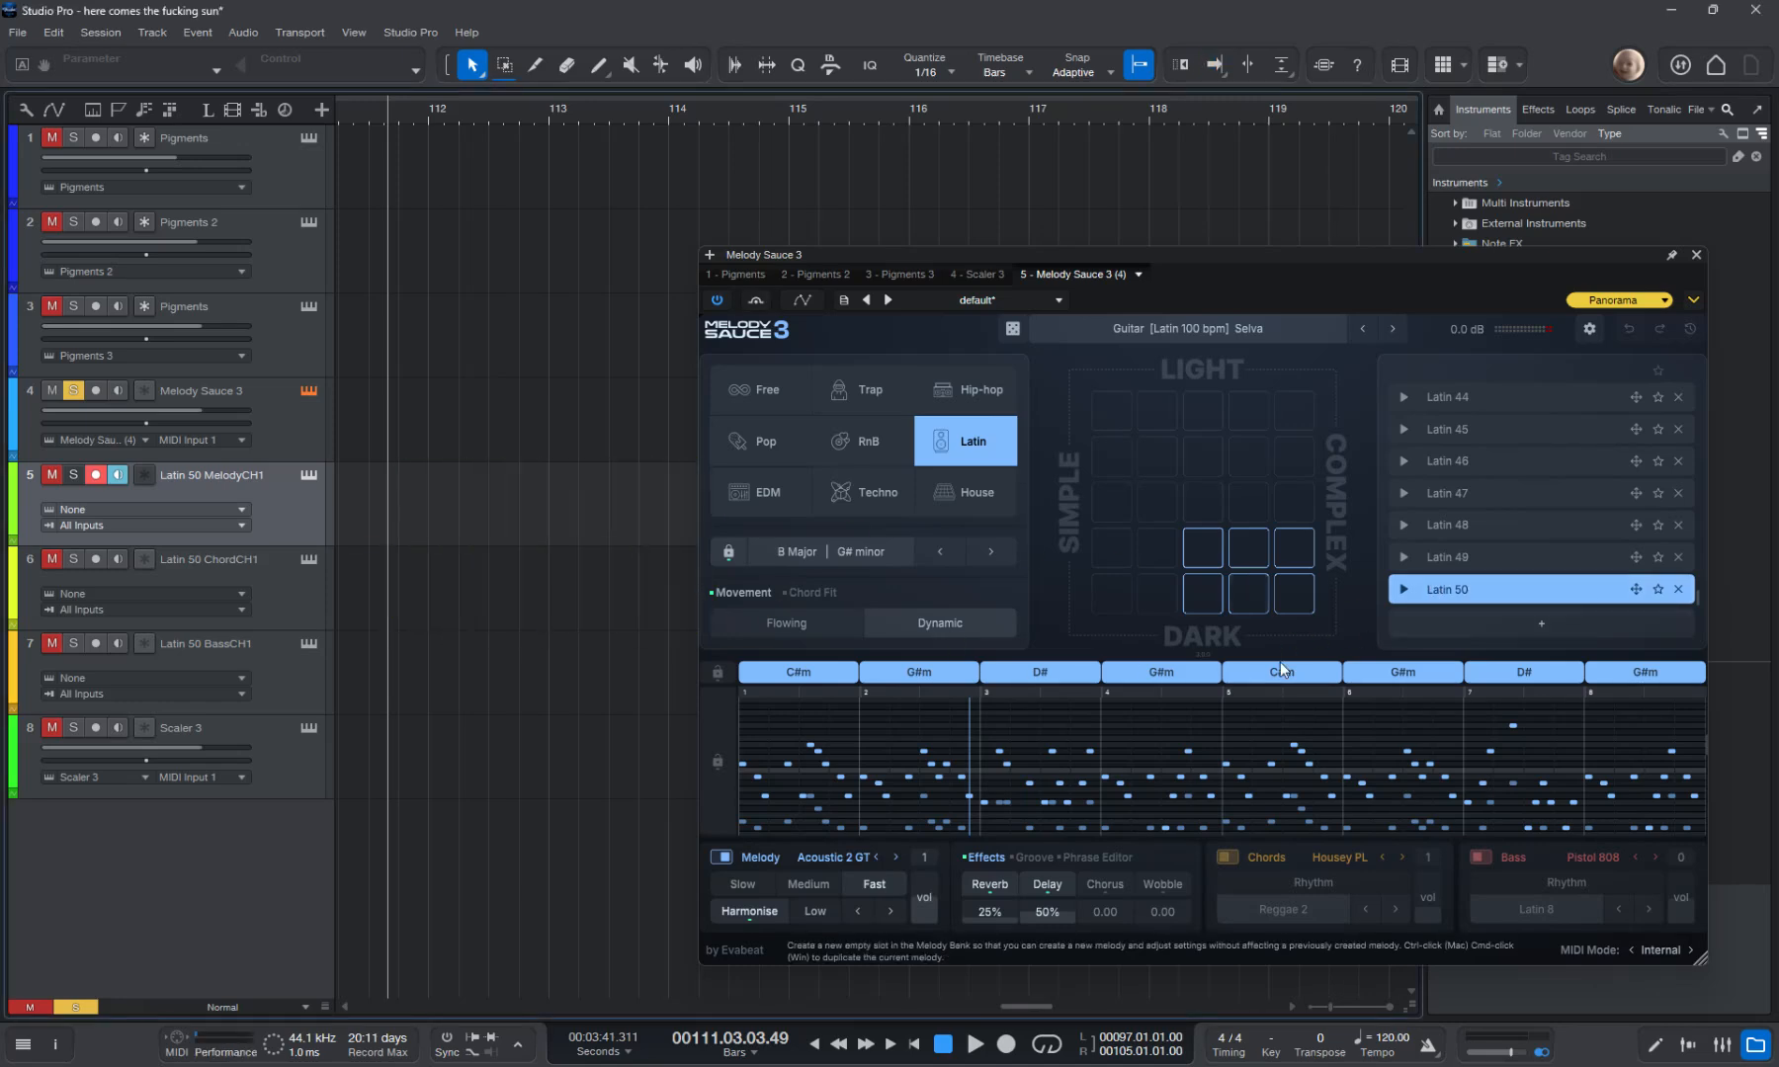
pyautogui.click(1236, 859)
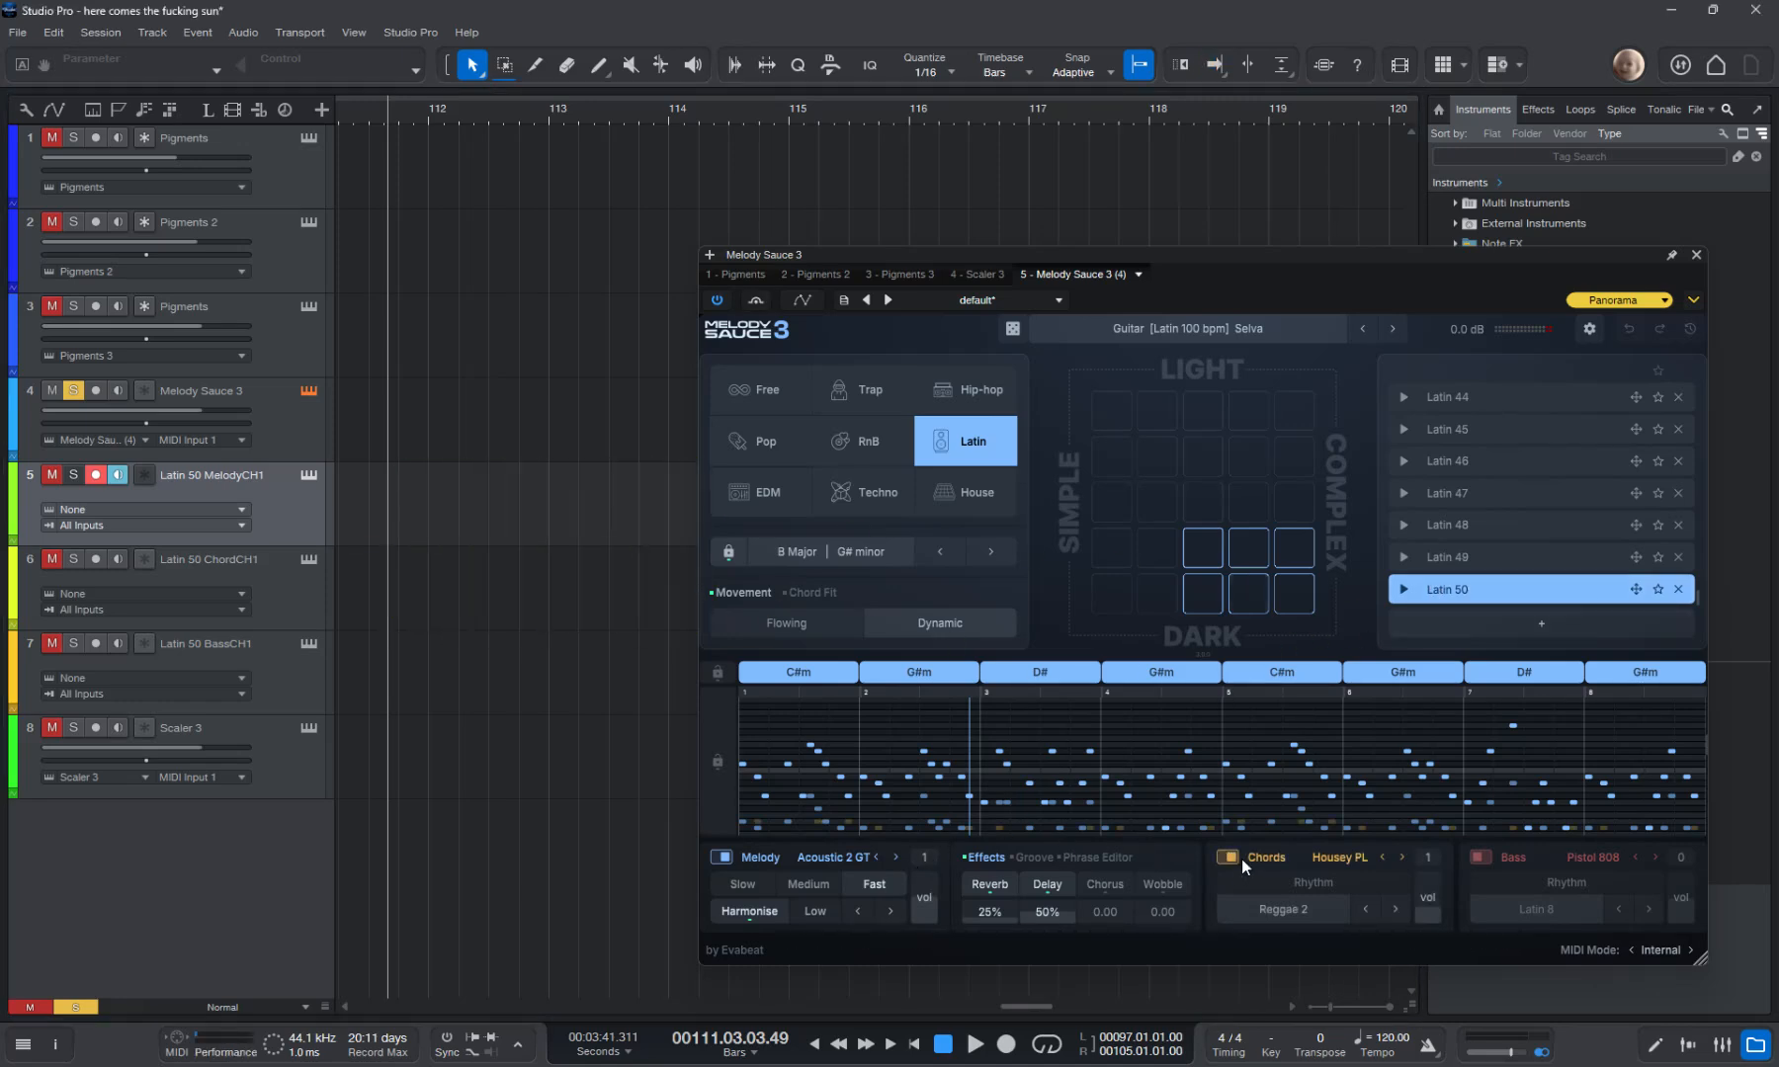
pyautogui.click(1479, 857)
# Try placing the Latin 50 melody, chord and bass parts from the Latin 50 ChordCH1 track downward, and delete the placed clips.
pyautogui.moveTo(1435, 593); pyautogui.dragTo(437, 553)
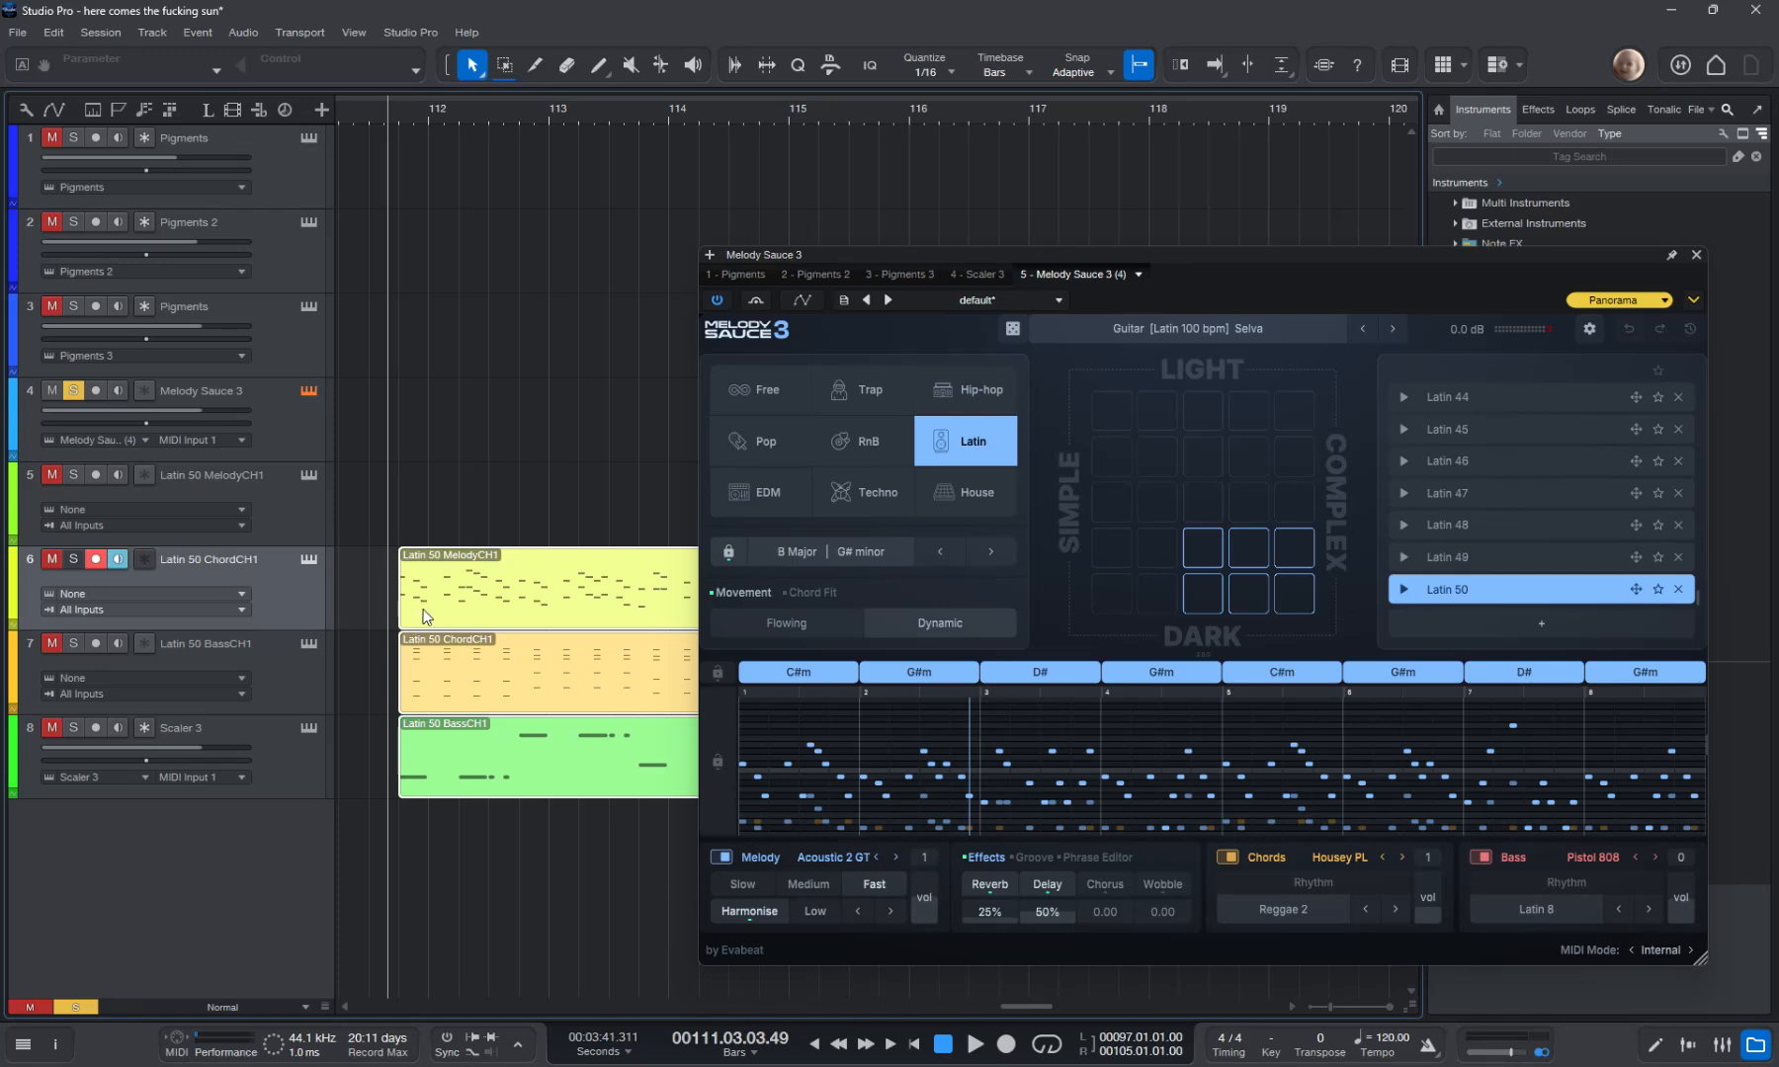
pyautogui.hotkey('ctrl', 'a')
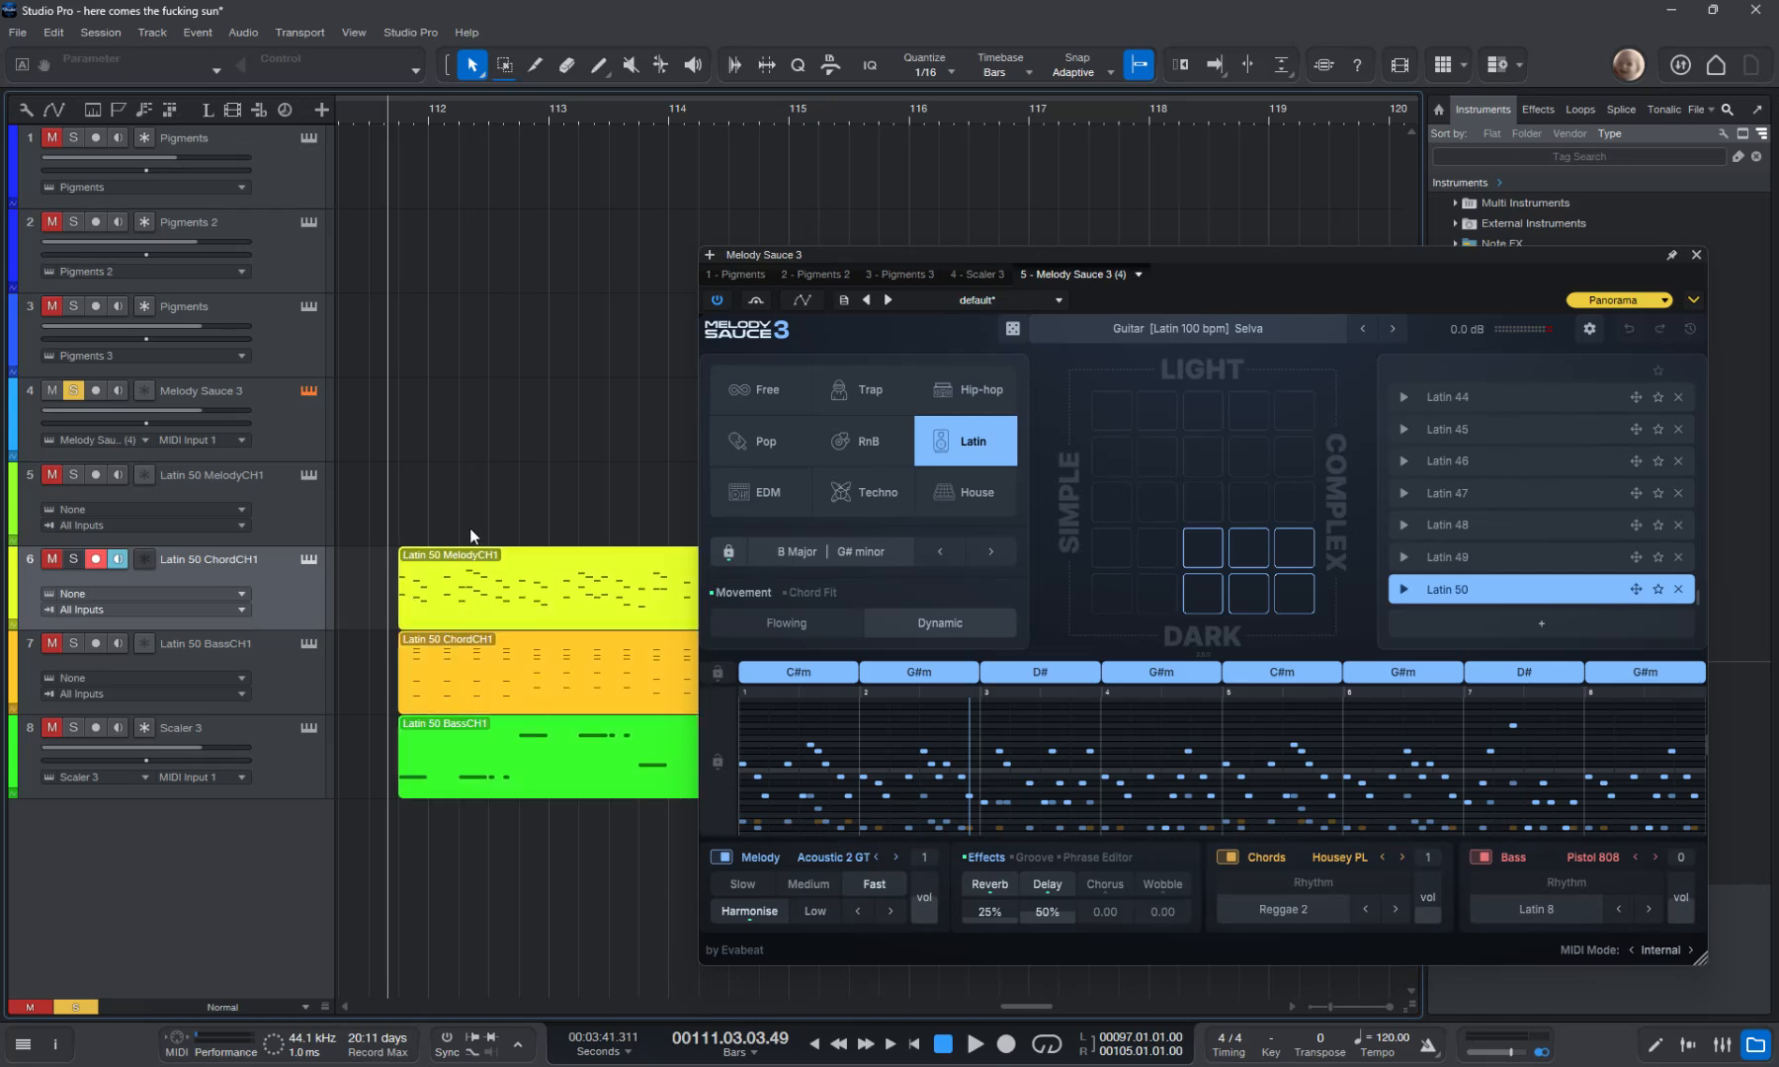
pyautogui.click(397, 121)
pyautogui.moveTo(565, 378); pyautogui.dragTo(486, 789)
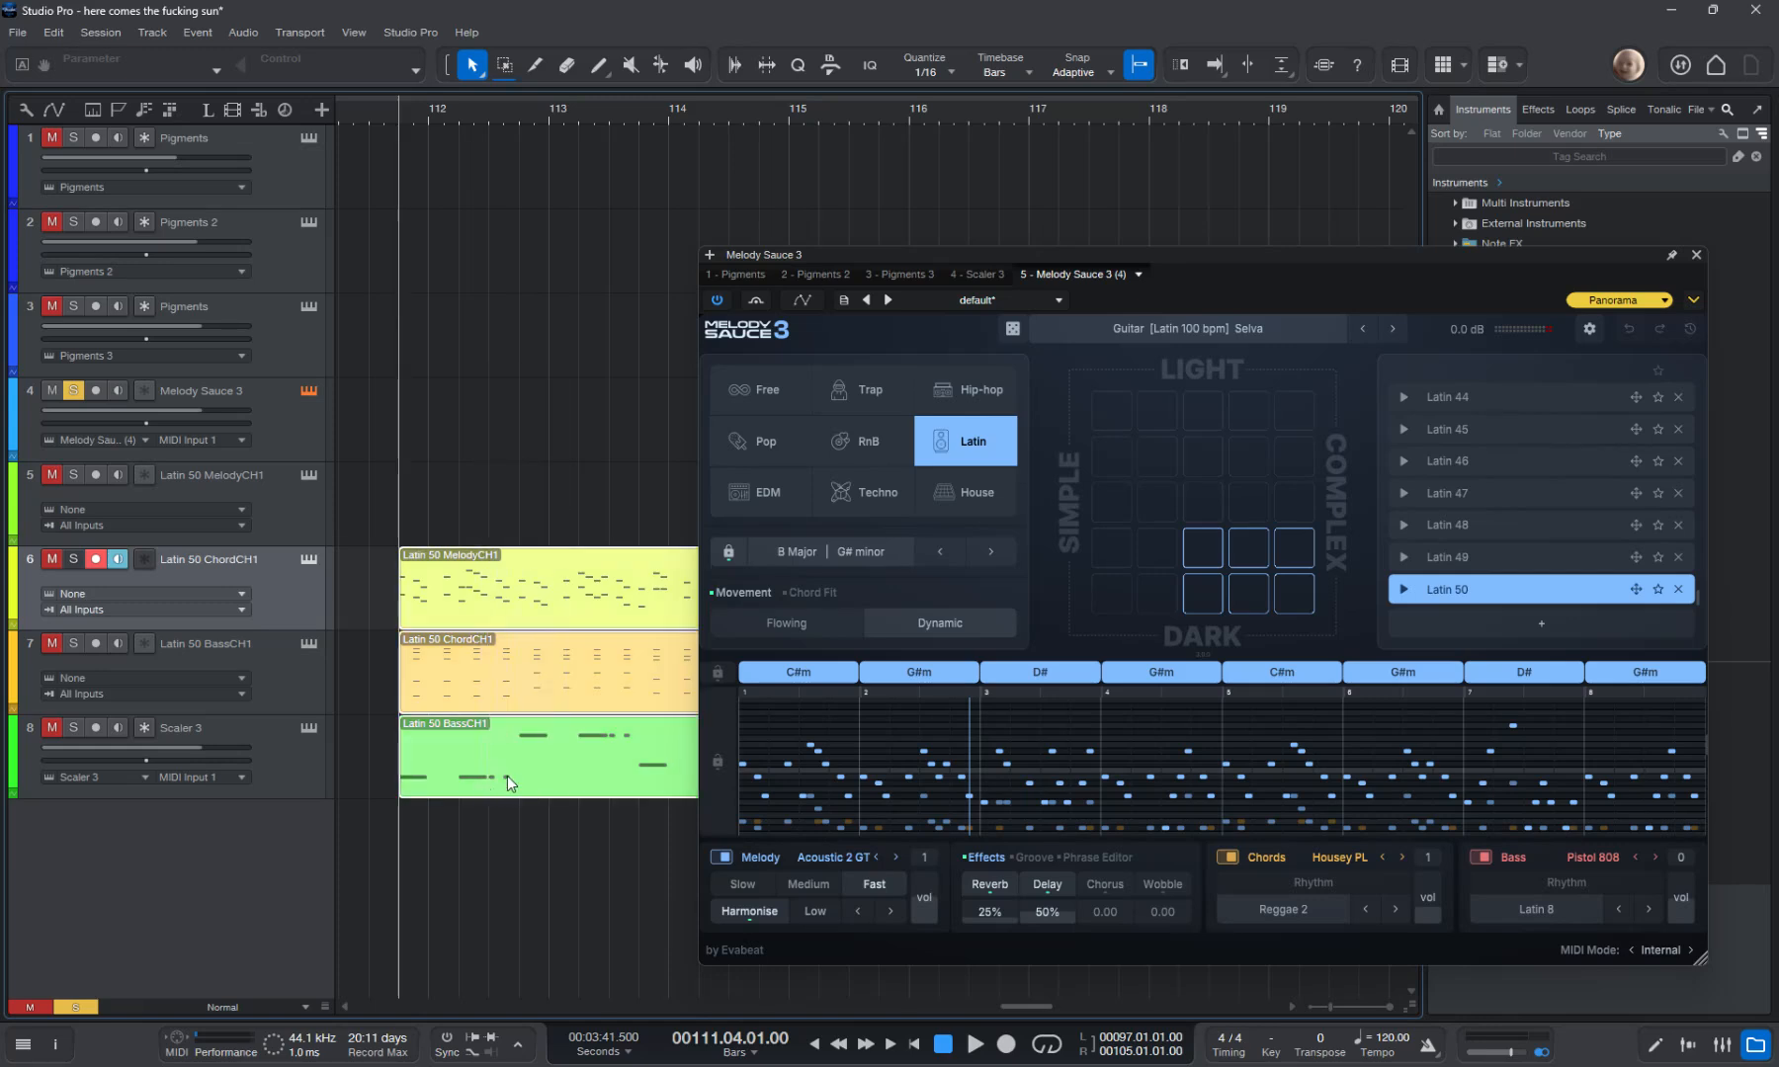
pyautogui.press('Delete')
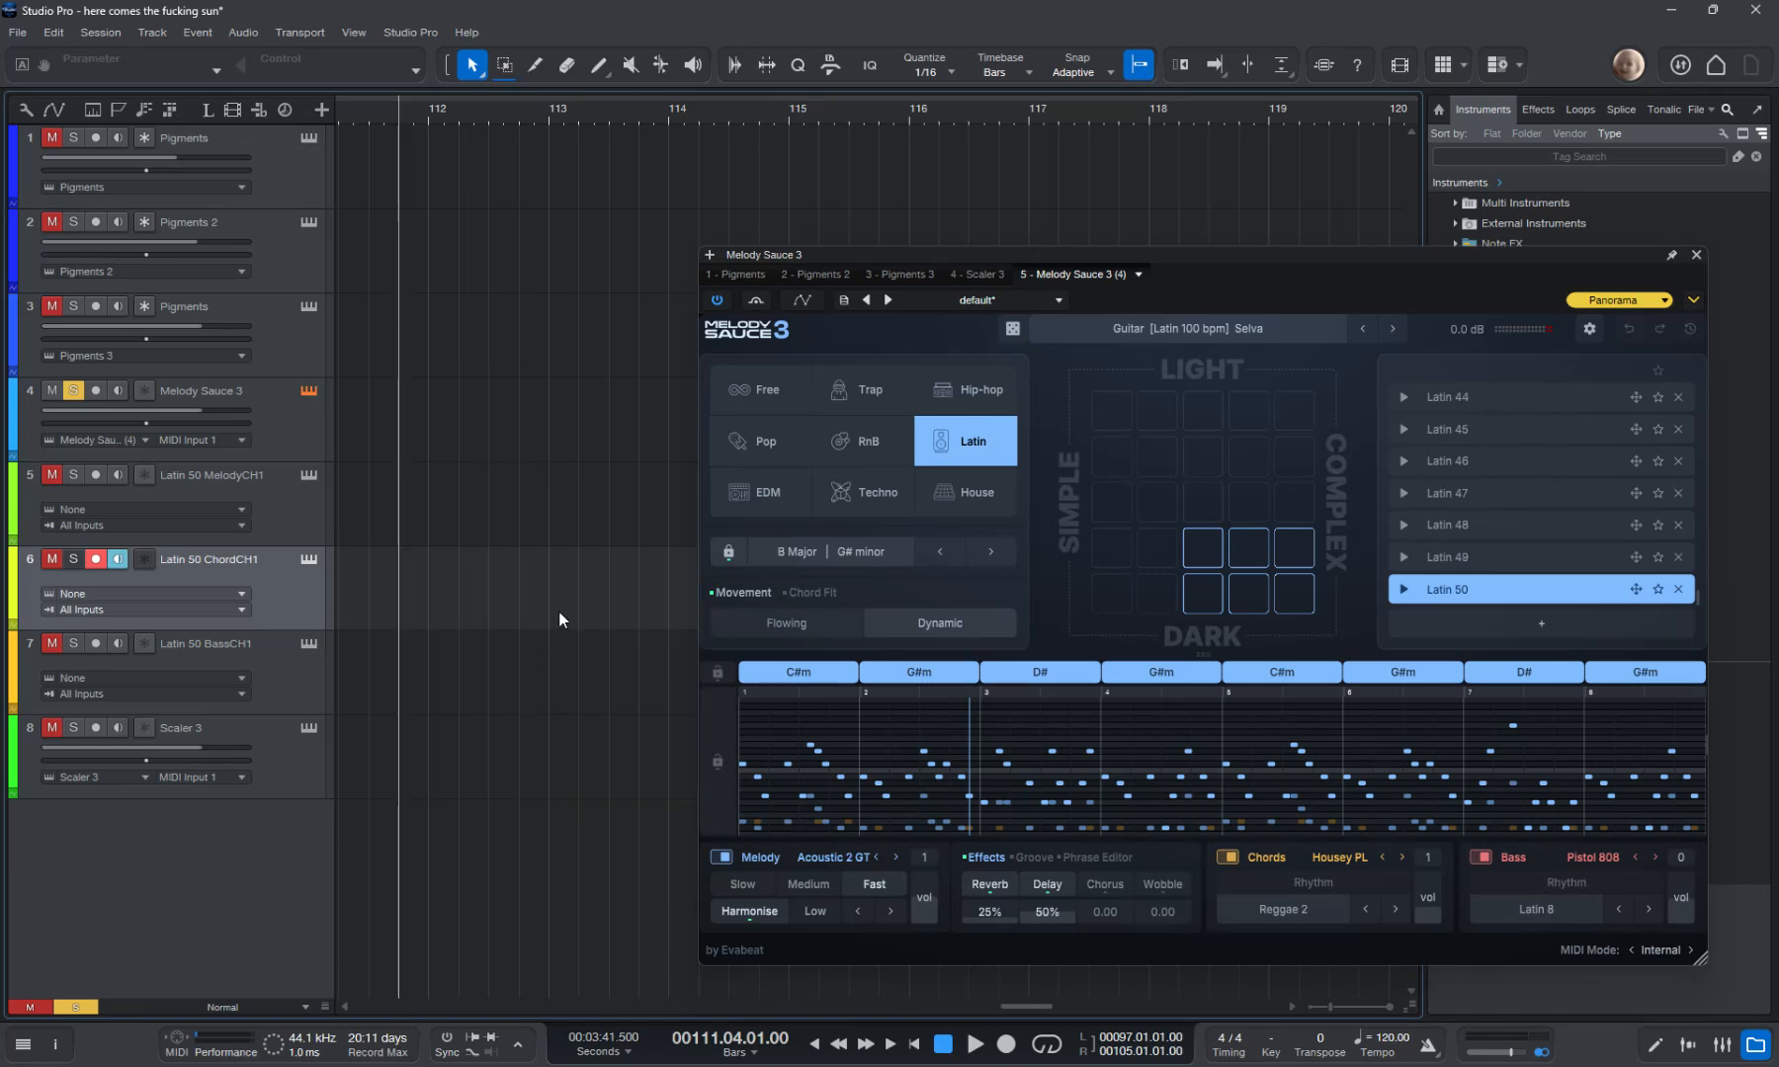
pyautogui.click(278, 425)
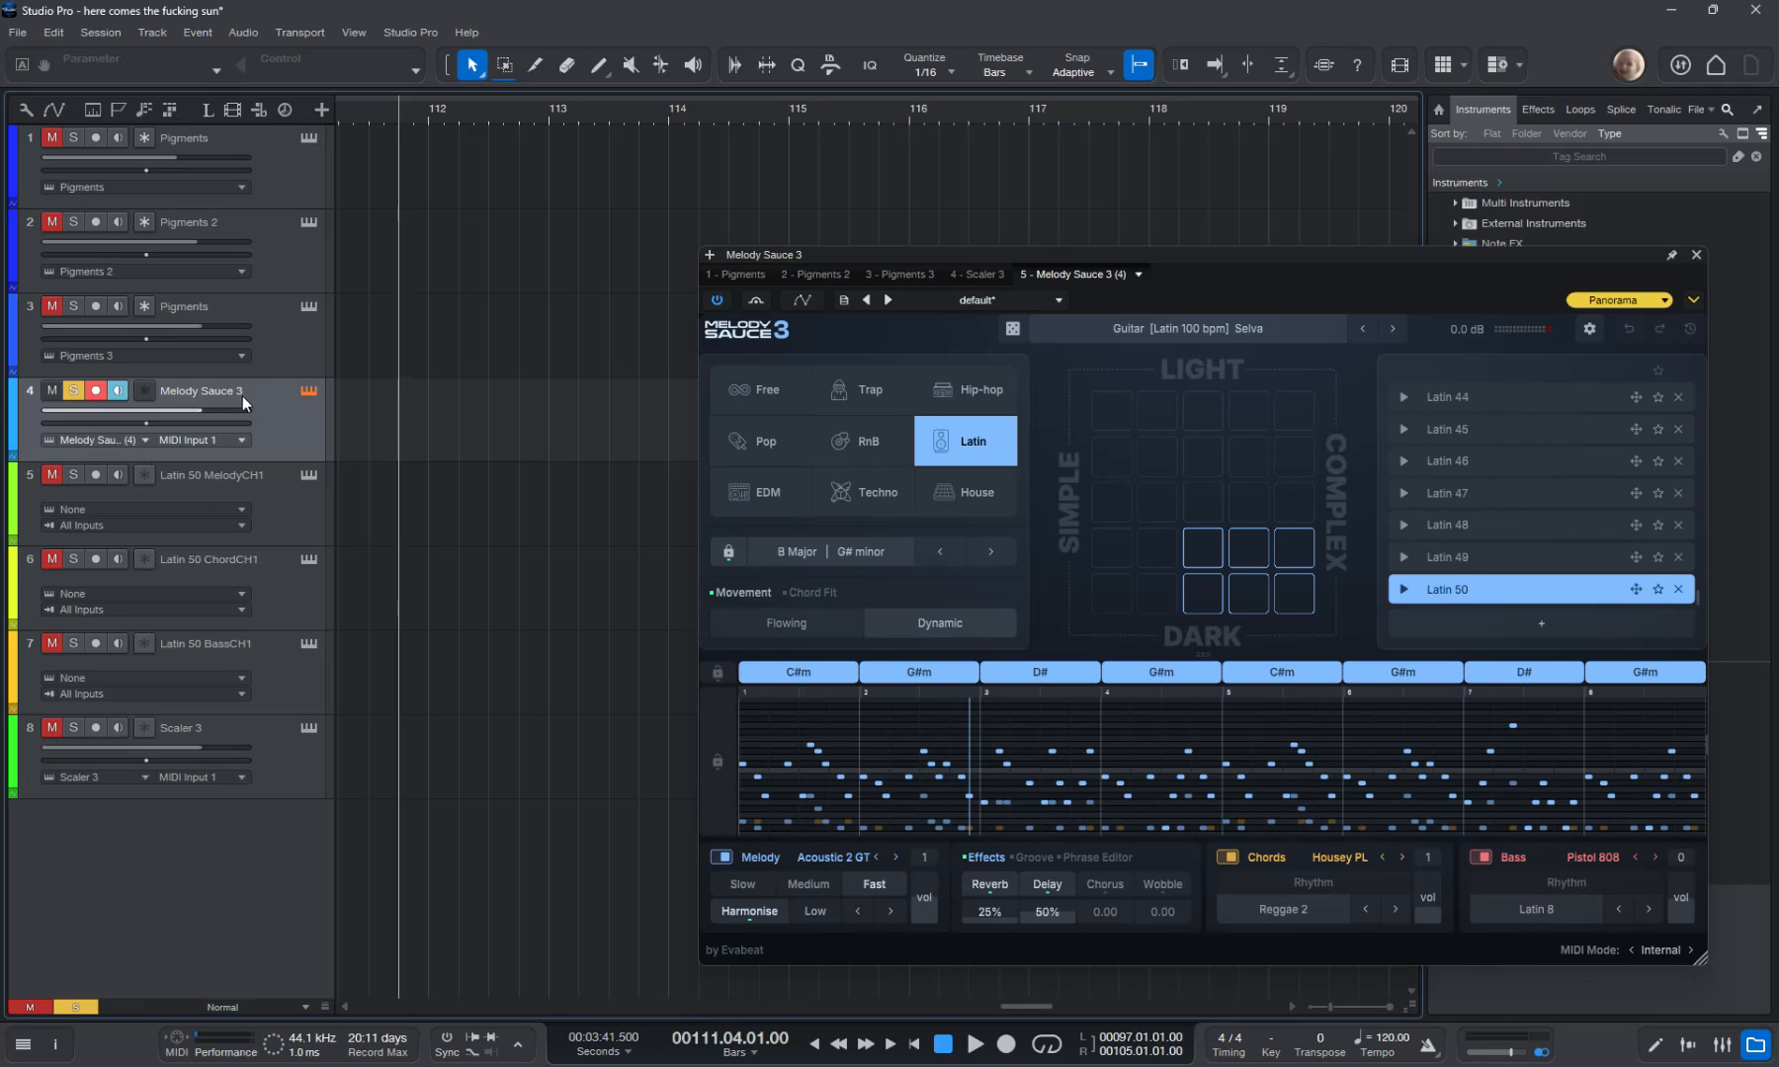
pyautogui.click(310, 392)
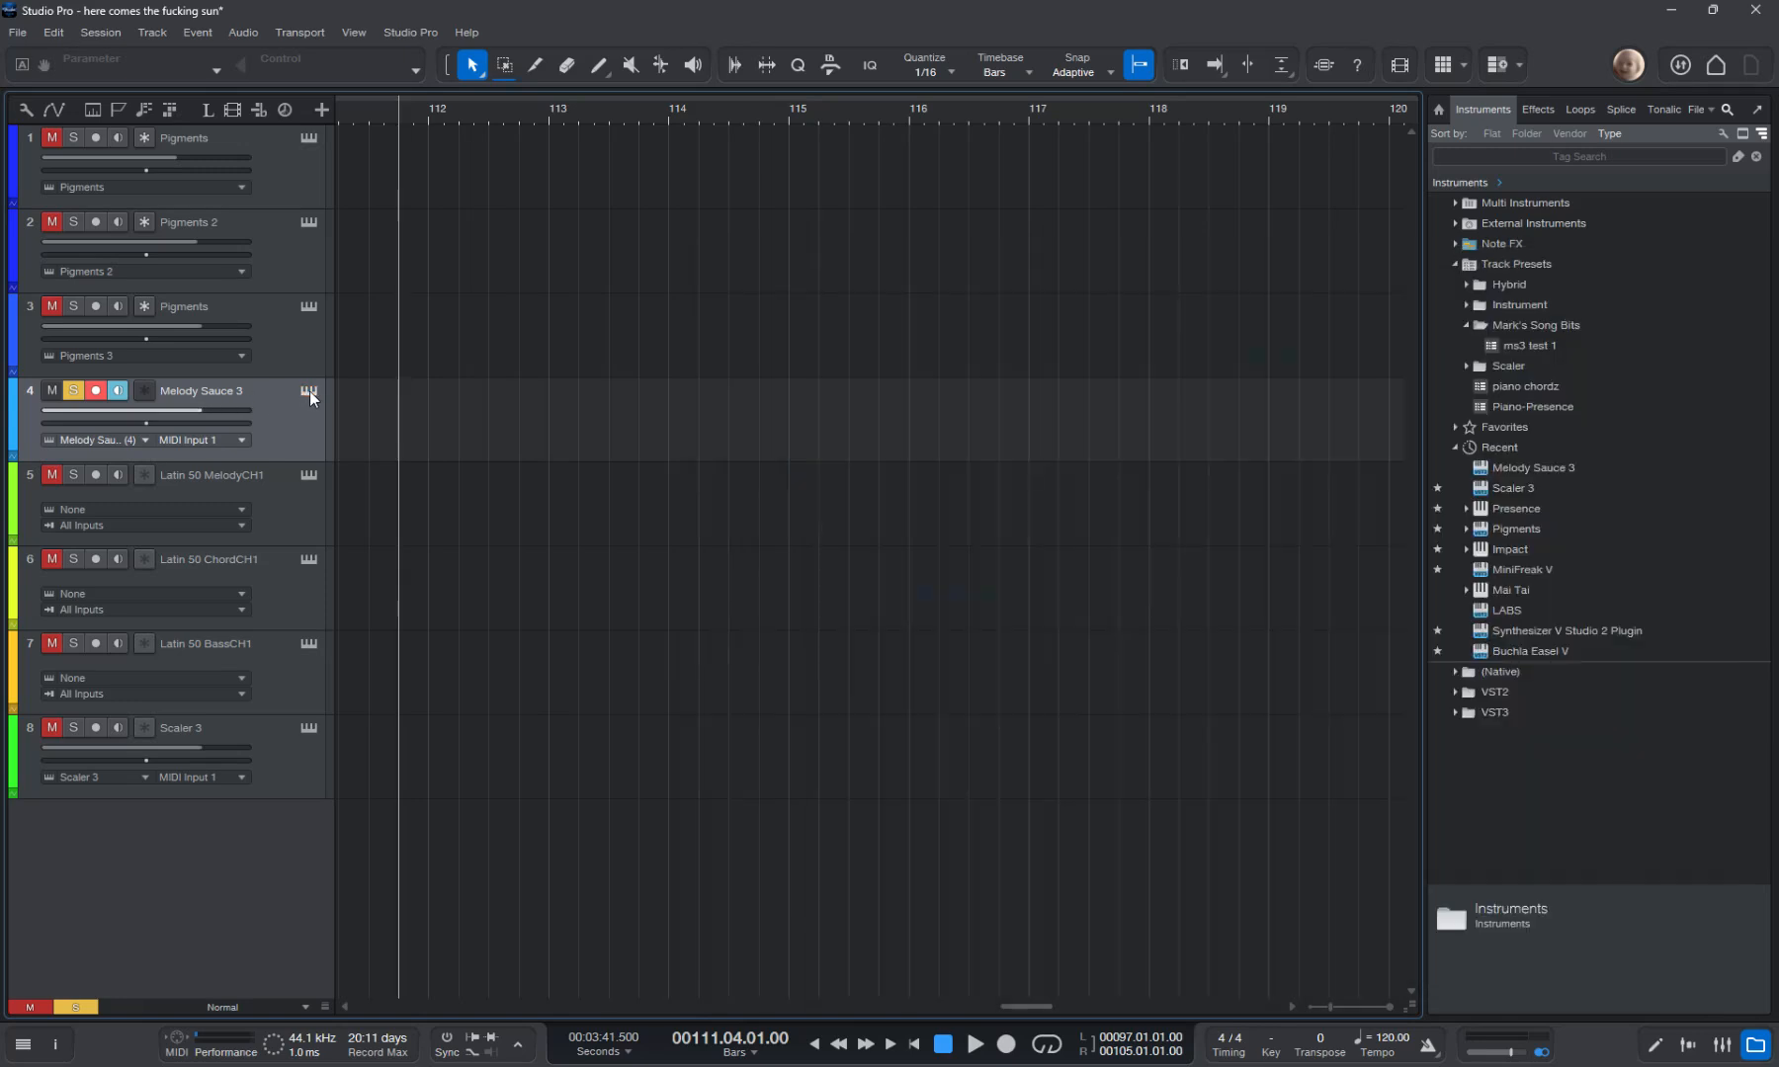
pyautogui.click(311, 391)
pyautogui.moveTo(1131, 261); pyautogui.dragTo(1091, 217)
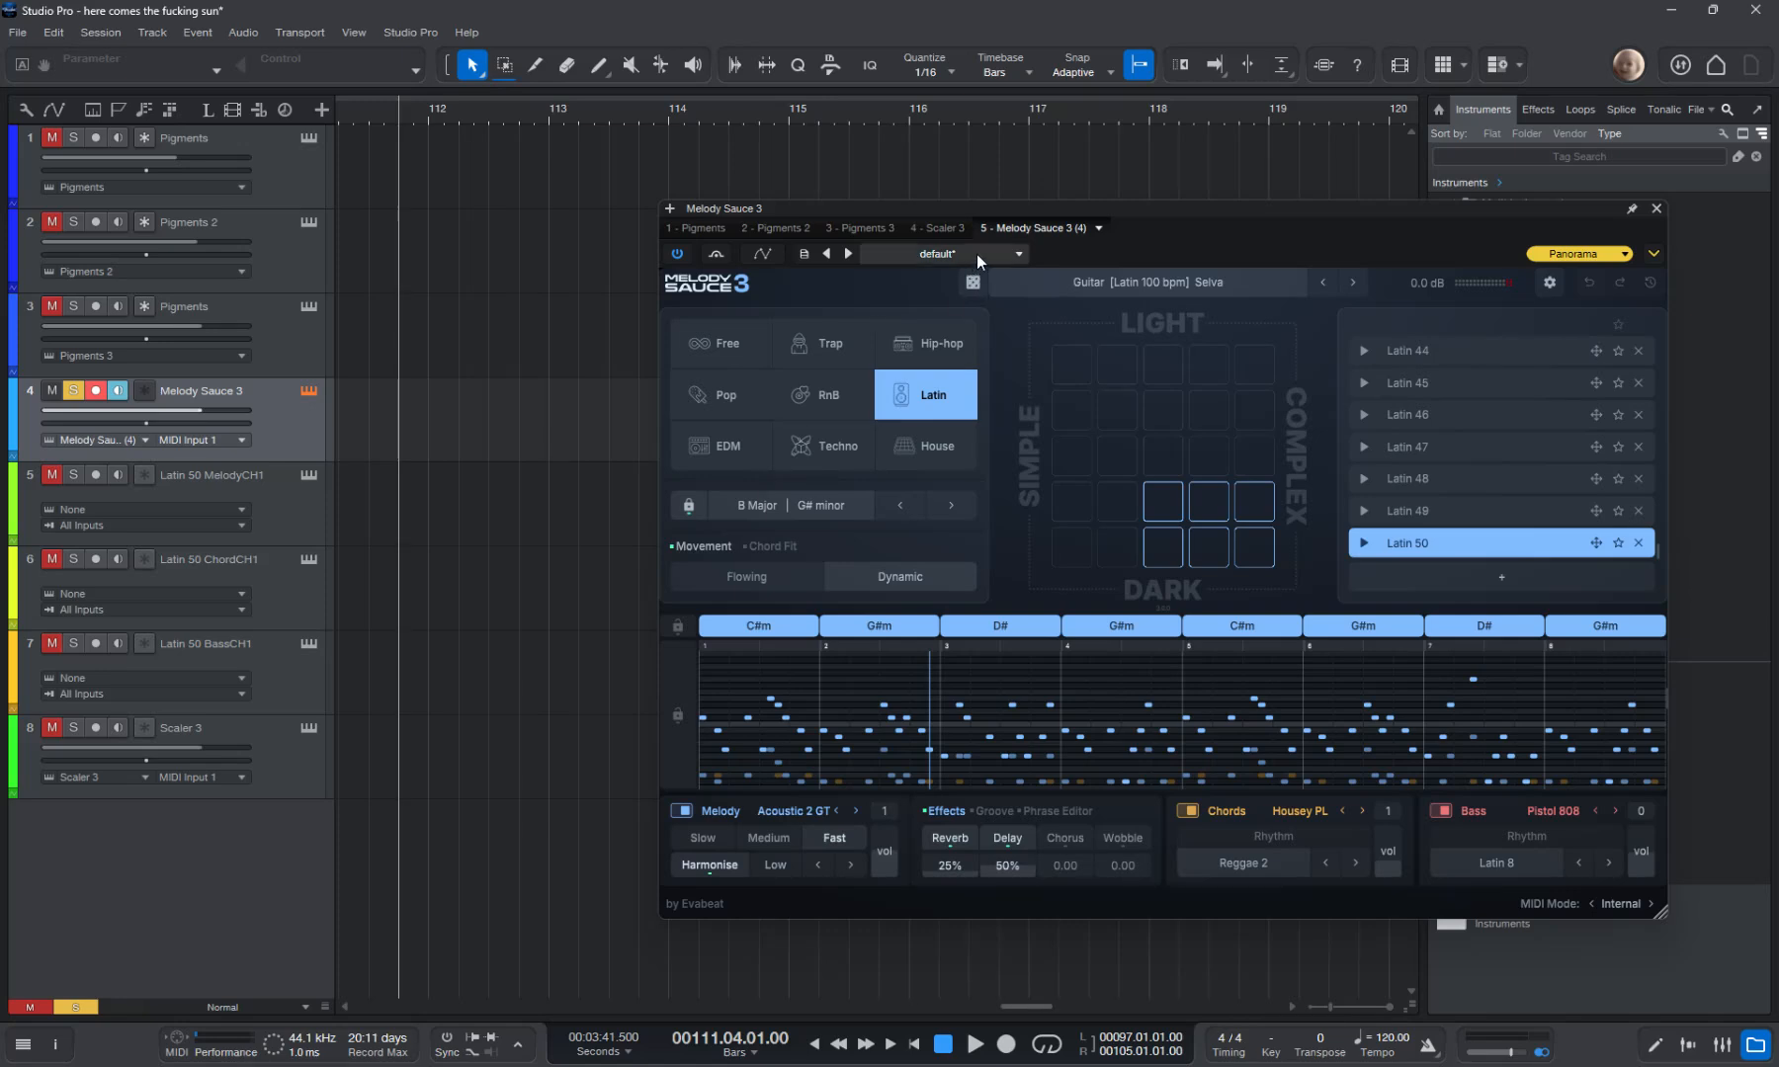
pyautogui.moveTo(1017, 221); pyautogui.dragTo(1029, 222)
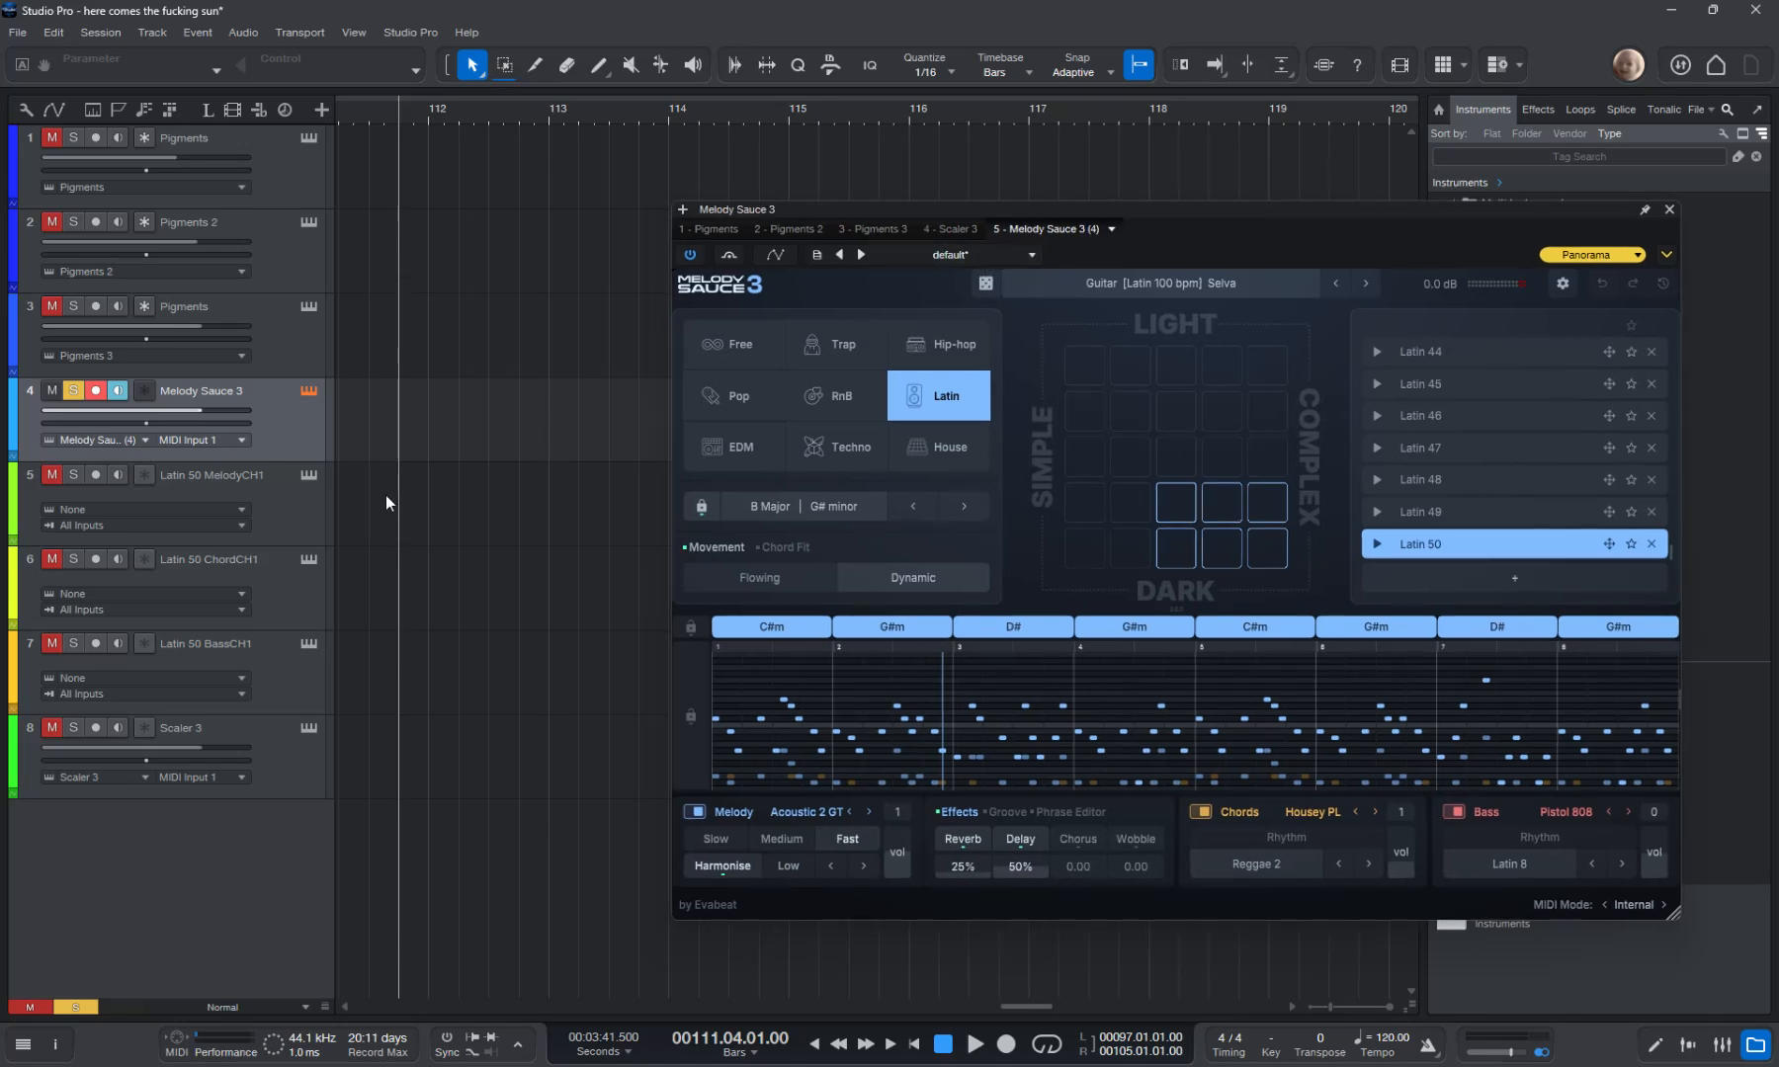
pyautogui.rightClick(296, 441)
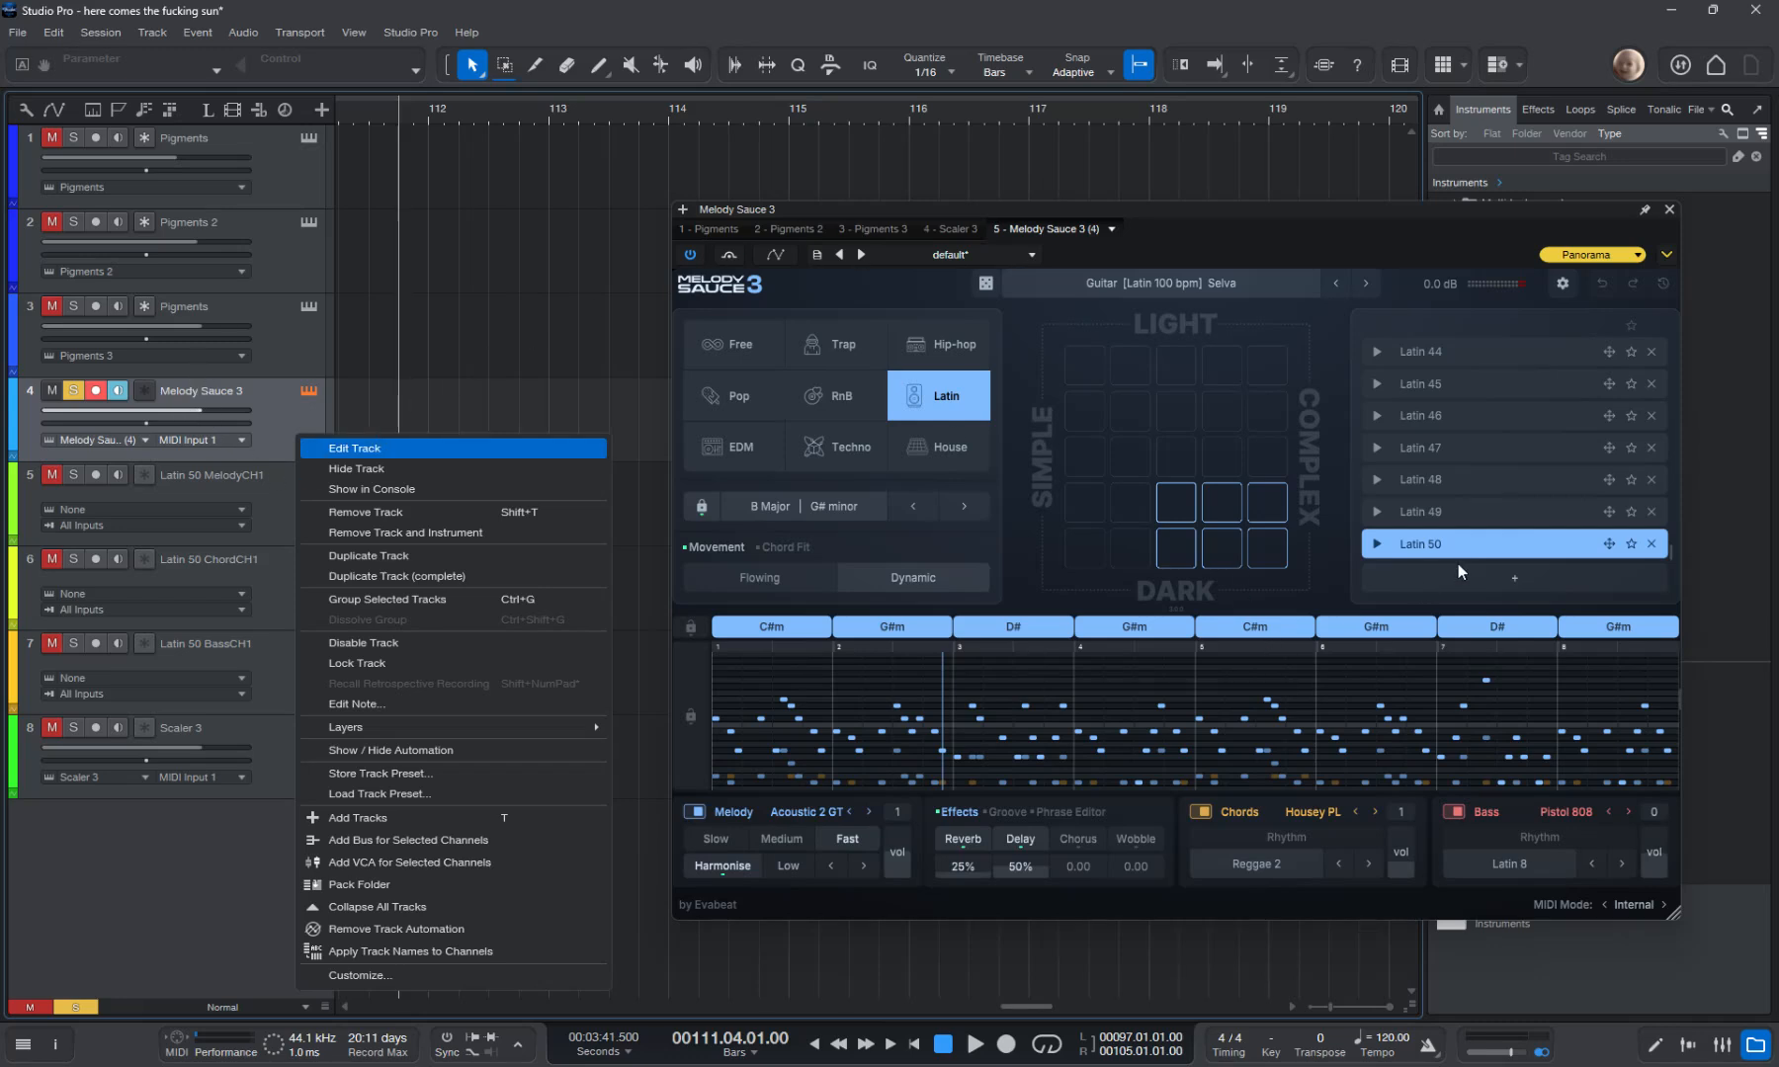
pyautogui.click(1418, 543)
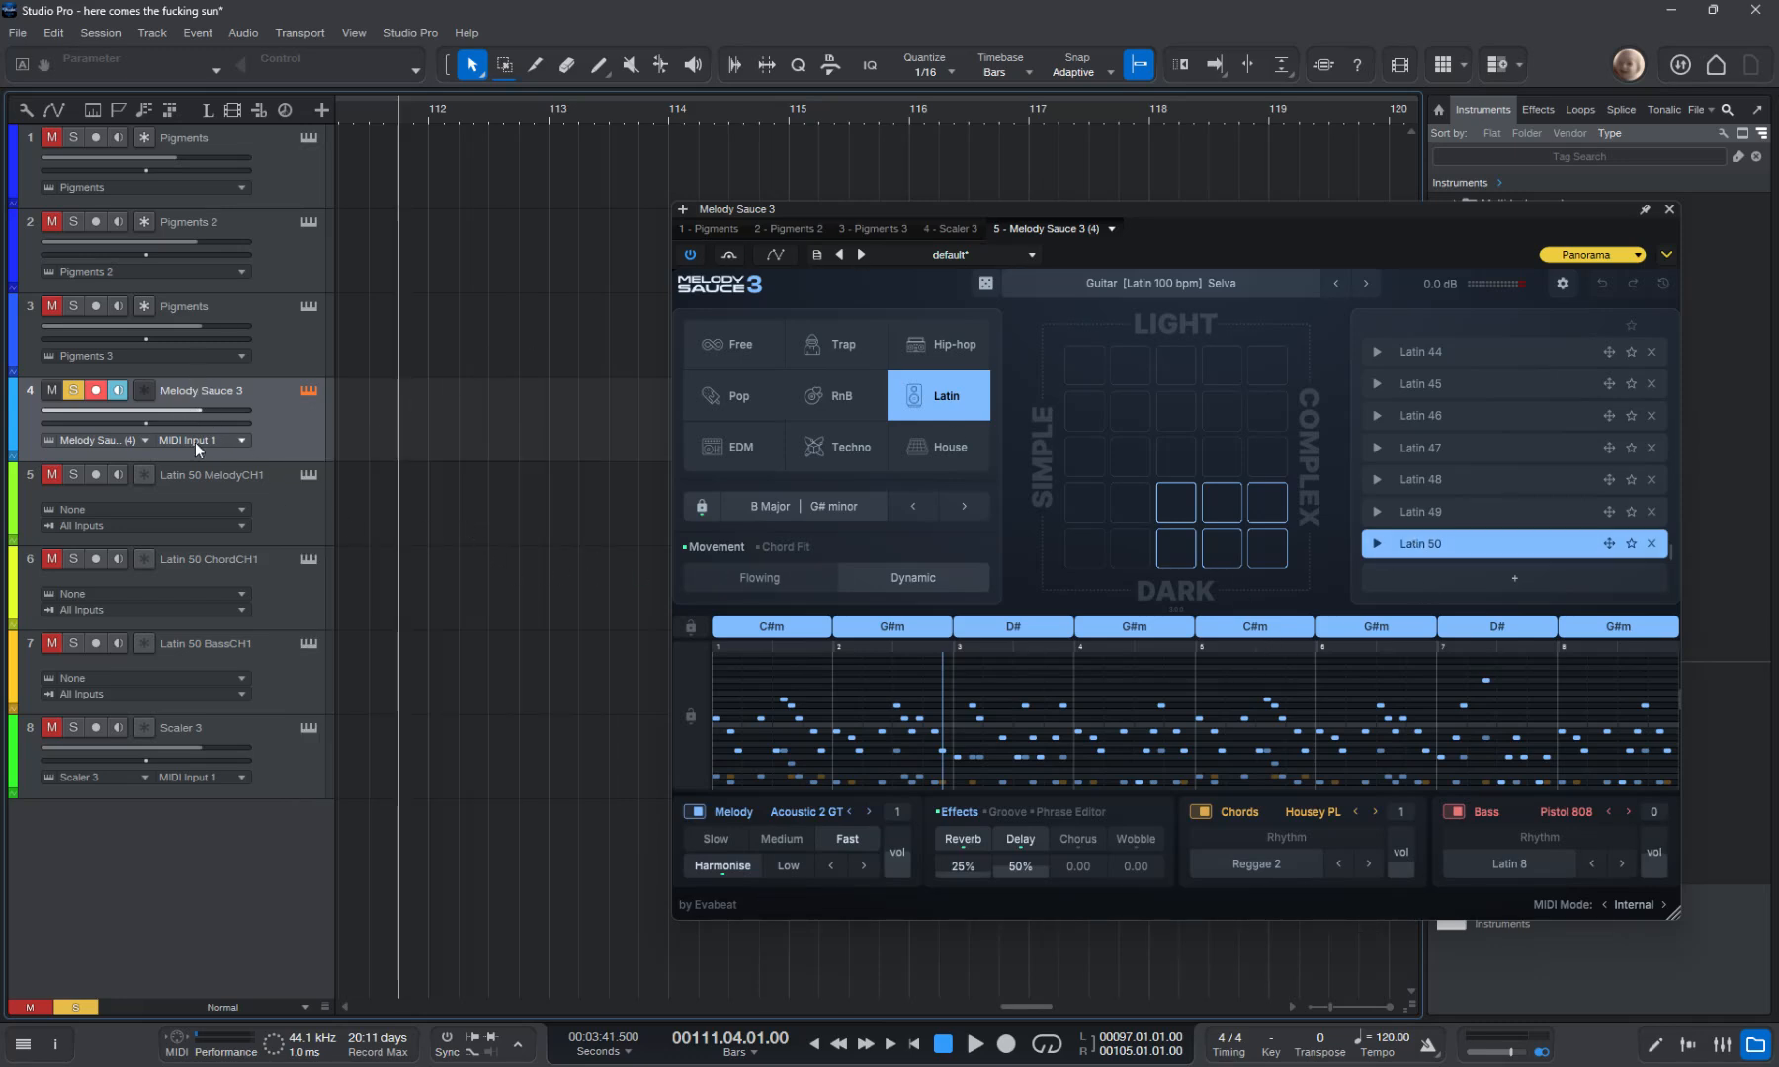
# Place the Latin 50 melody, chord and bass parts at bar 112 on the matching Latin 50 MelodyCH1, ChordCH1 and BassCH1 tracks.
pyautogui.click(259, 499)
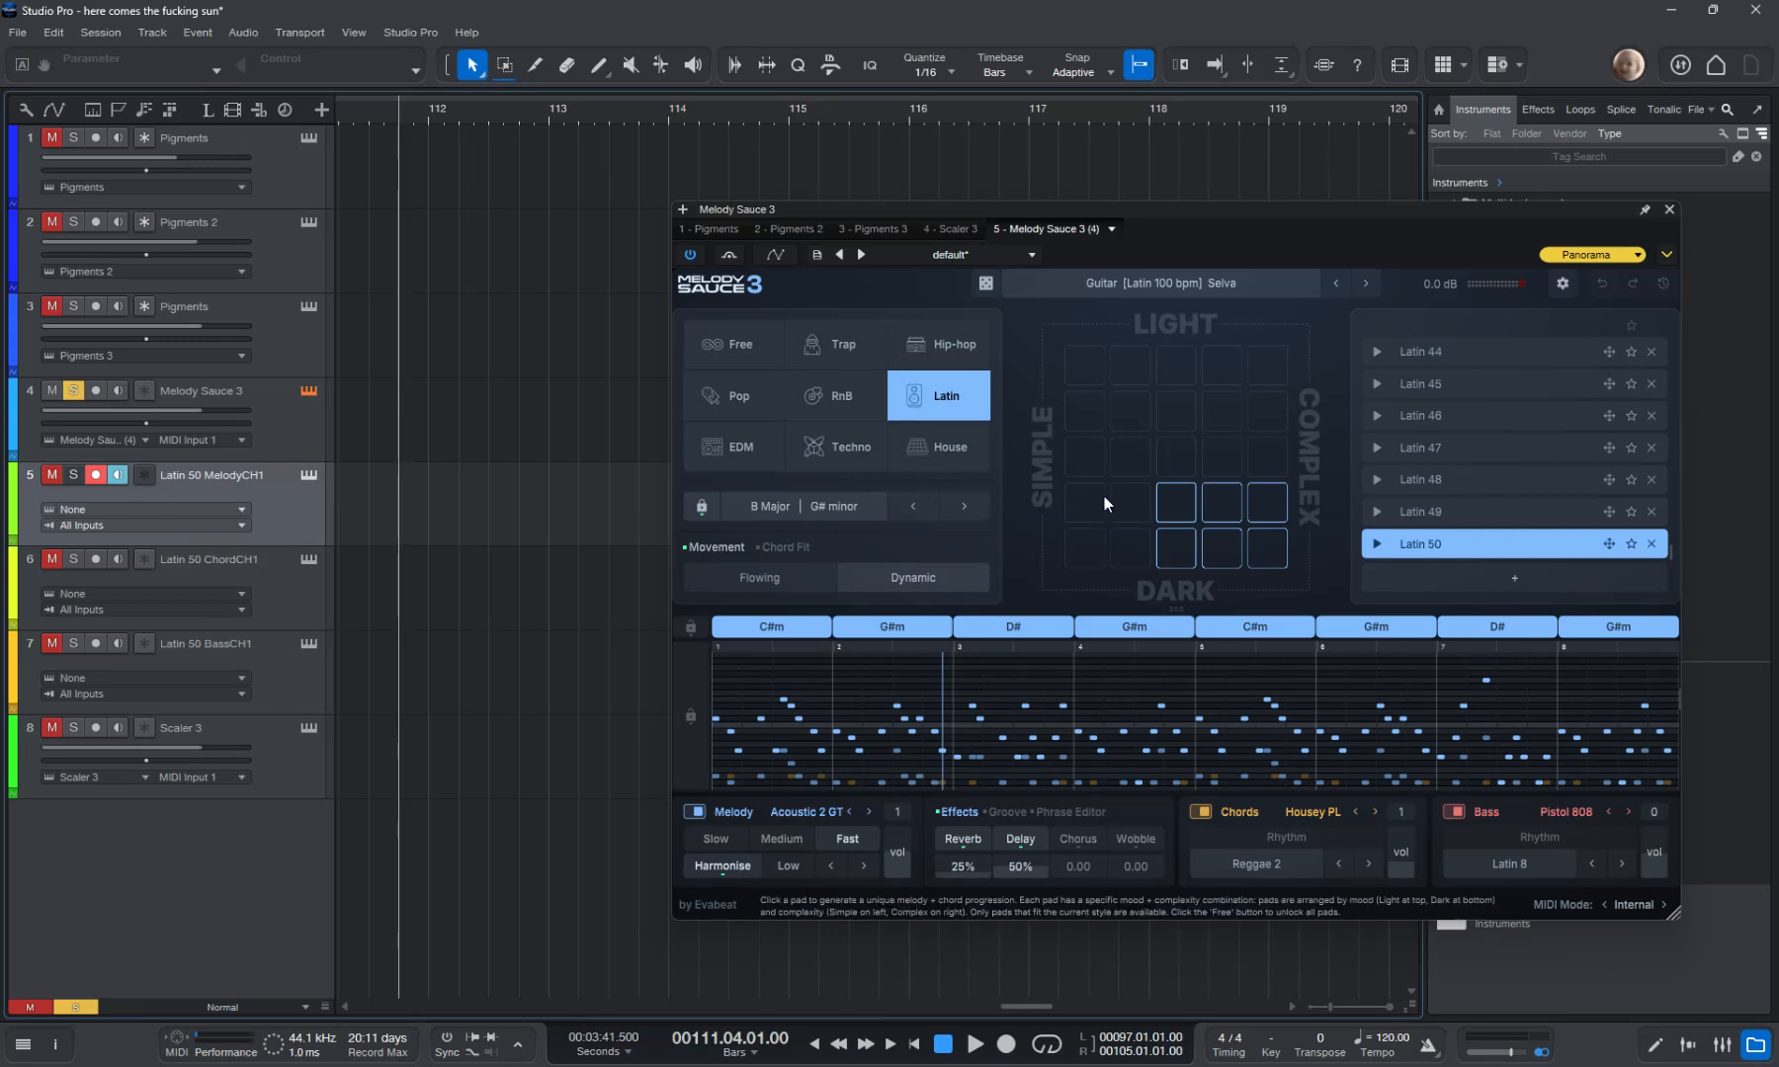
pyautogui.moveTo(1391, 548); pyautogui.dragTo(465, 515)
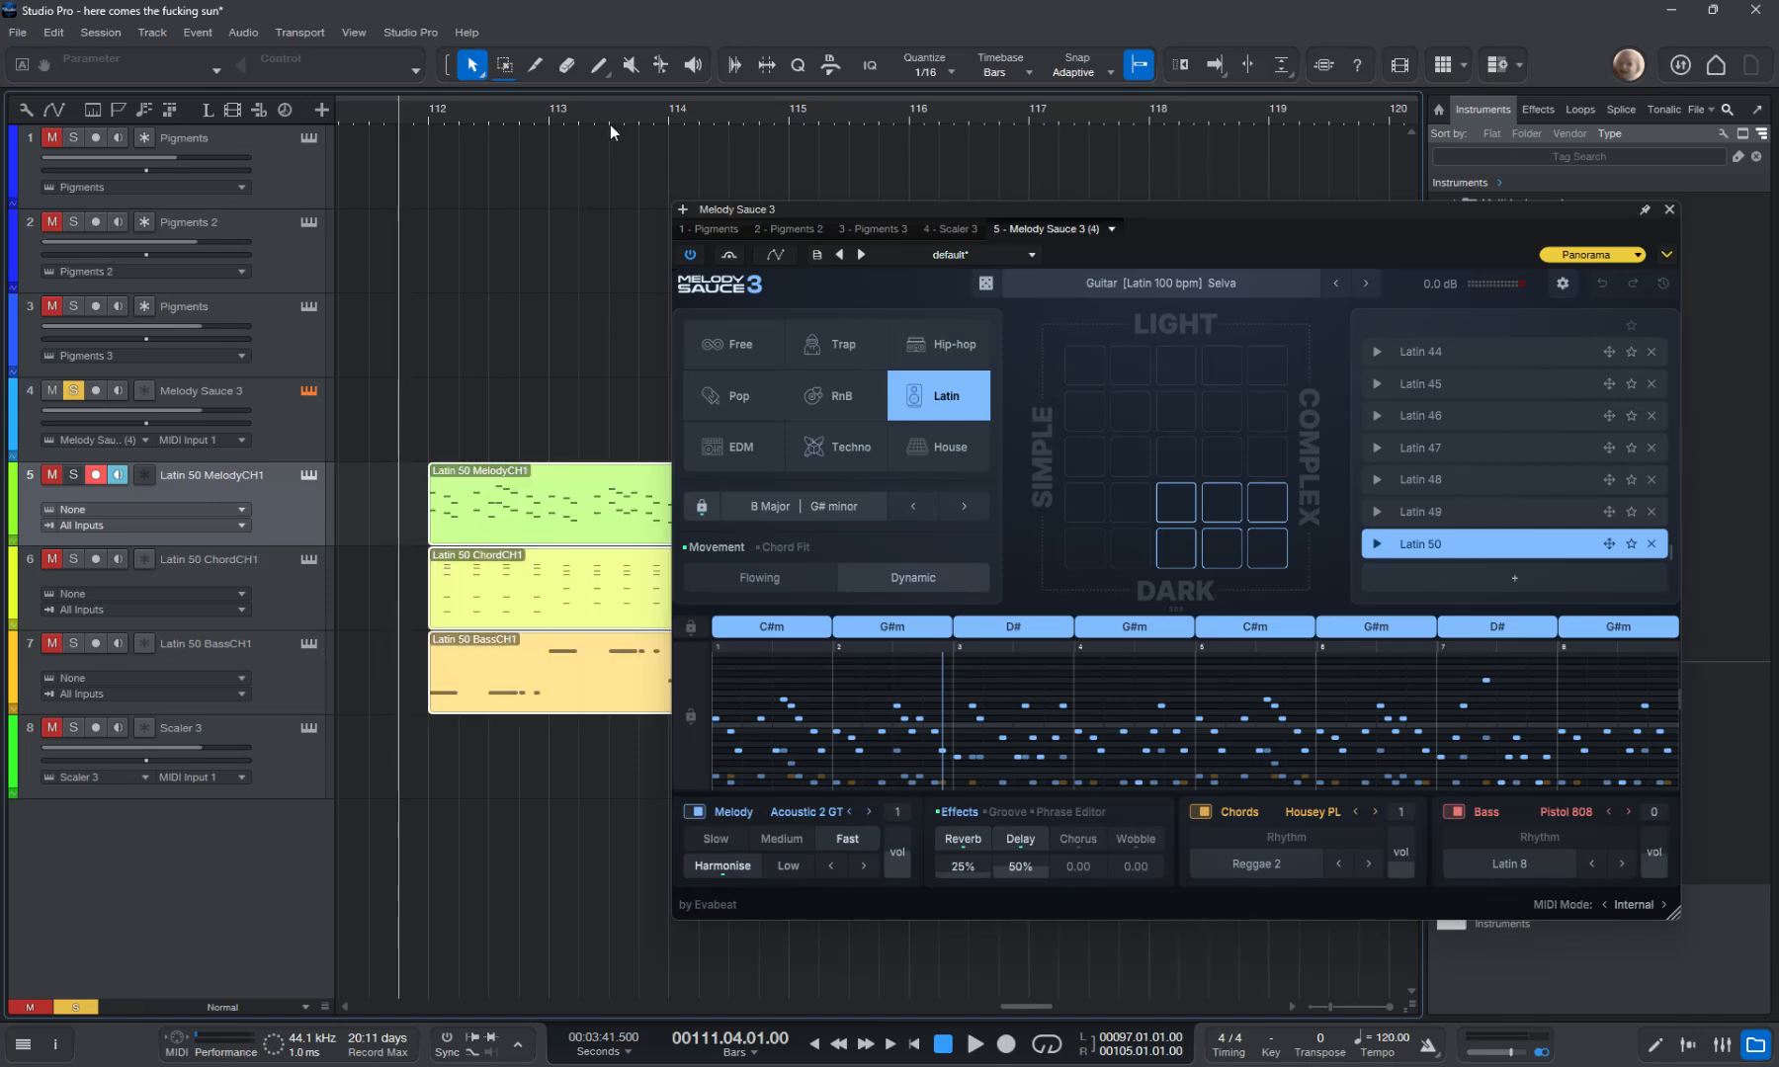
pyautogui.moveTo(609, 118); pyautogui.dragTo(354, 68)
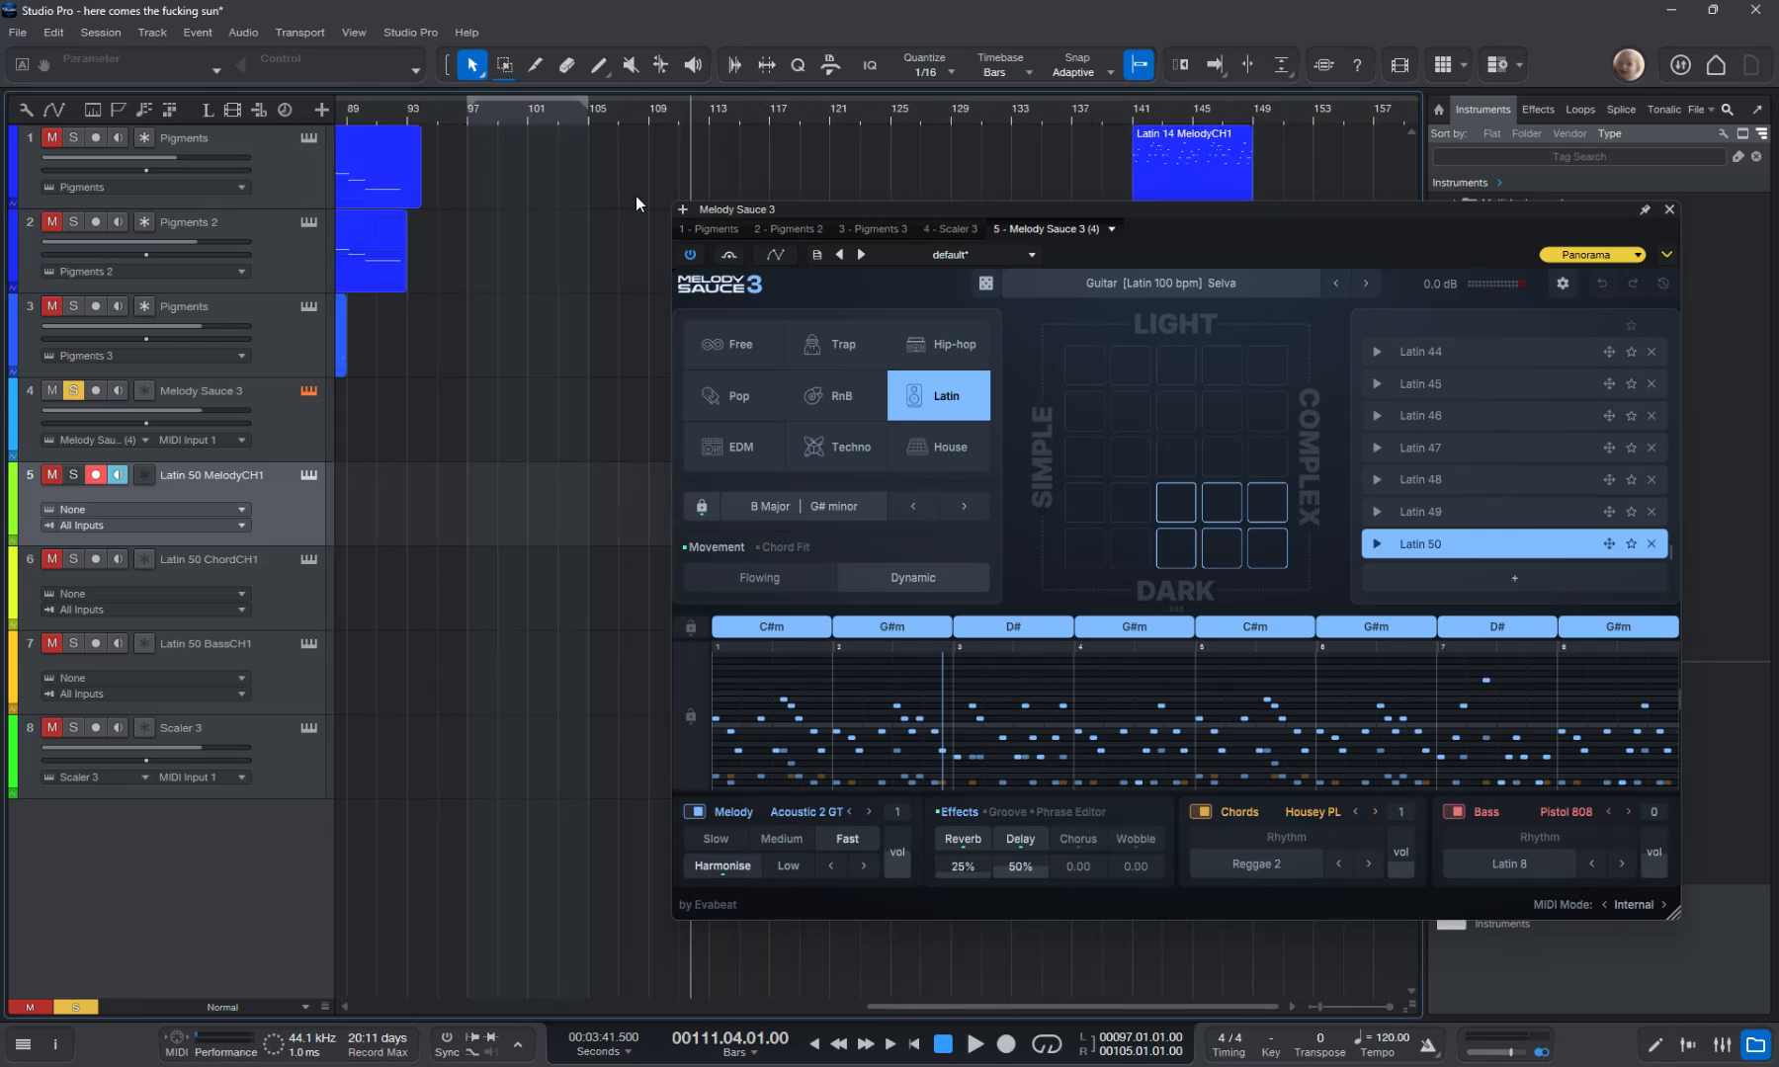
pyautogui.moveTo(758, 127); pyautogui.dragTo(684, 124)
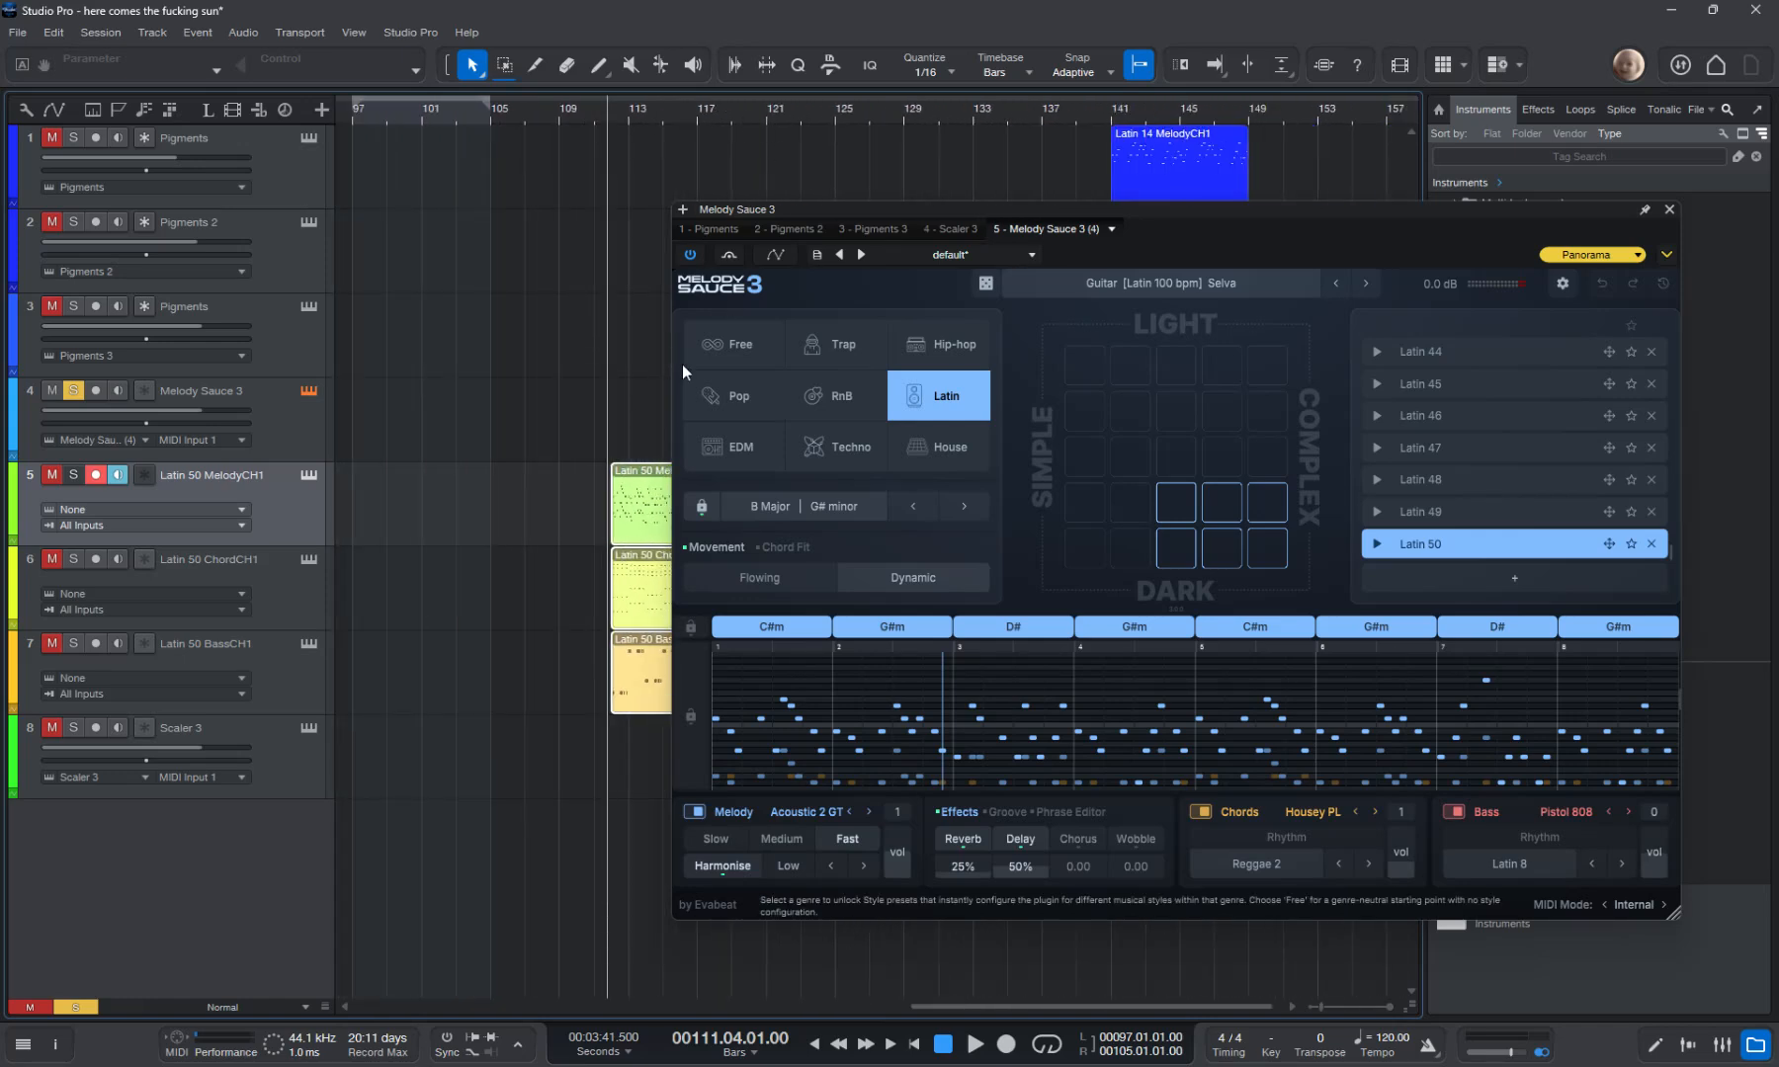
pyautogui.click(498, 563)
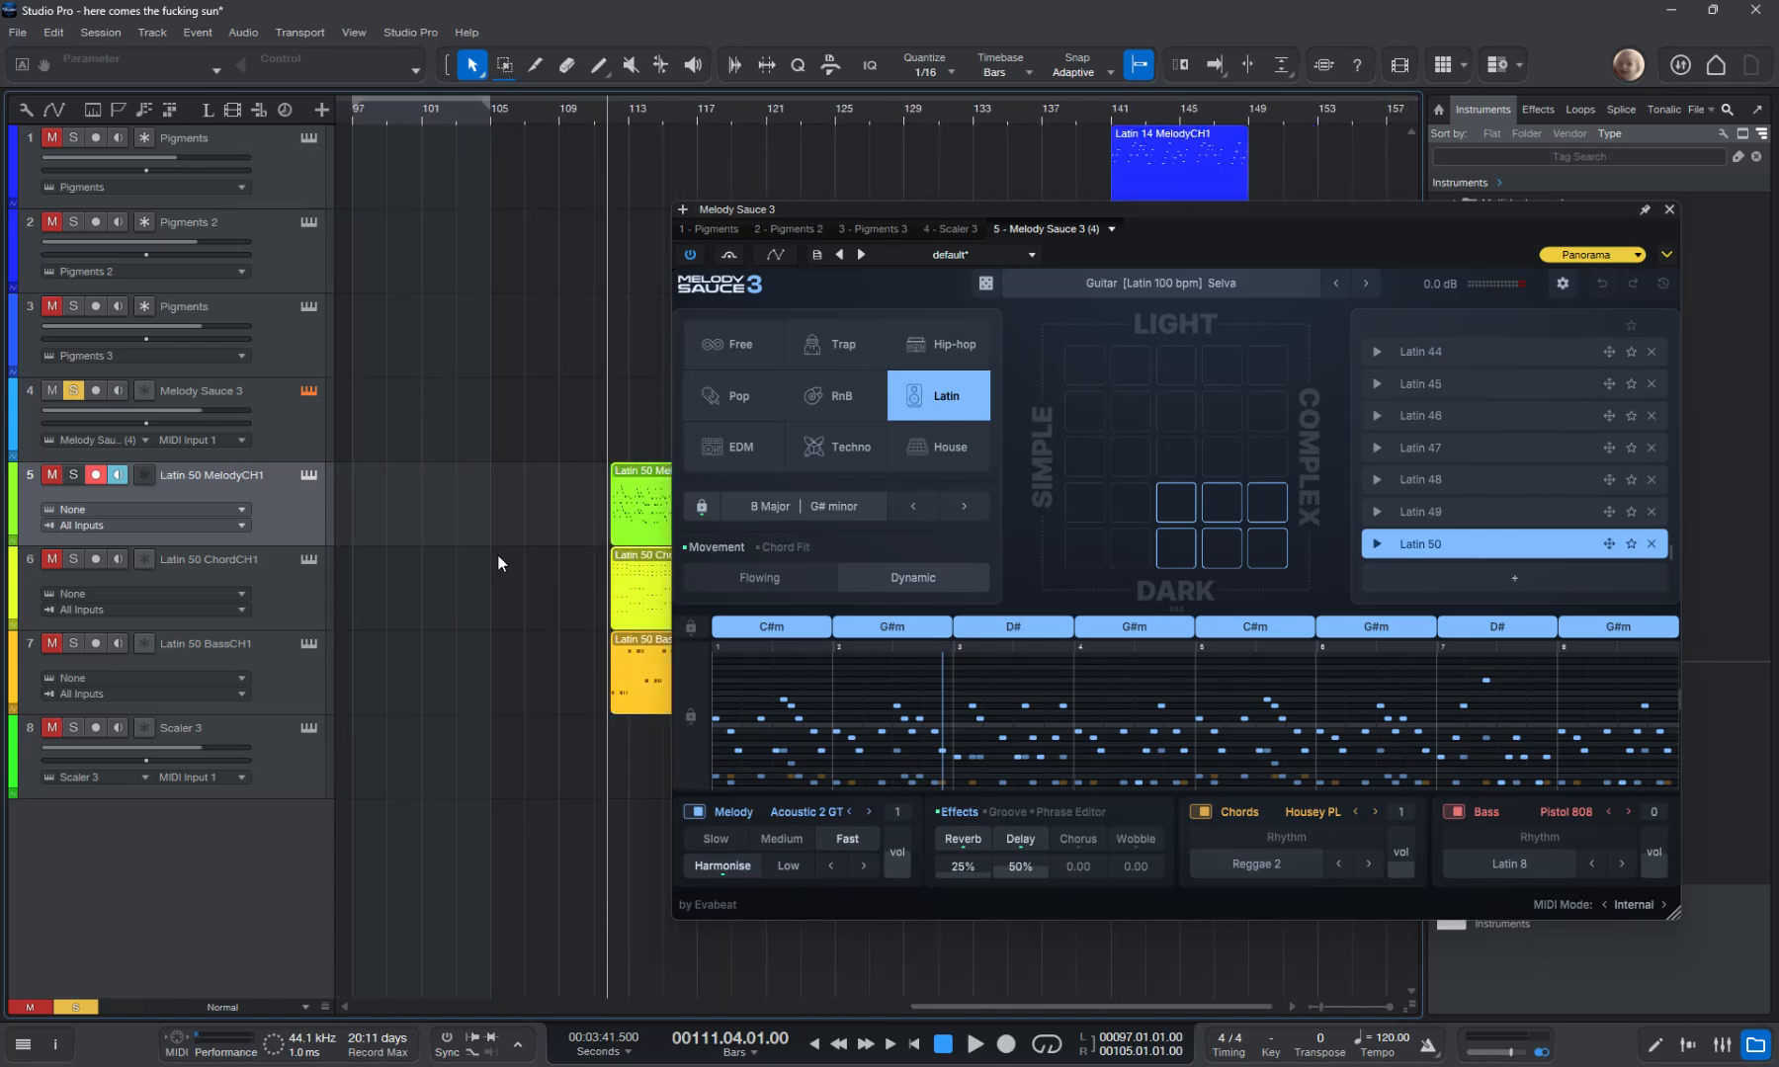
pyautogui.moveTo(820, 111); pyautogui.dragTo(469, 120)
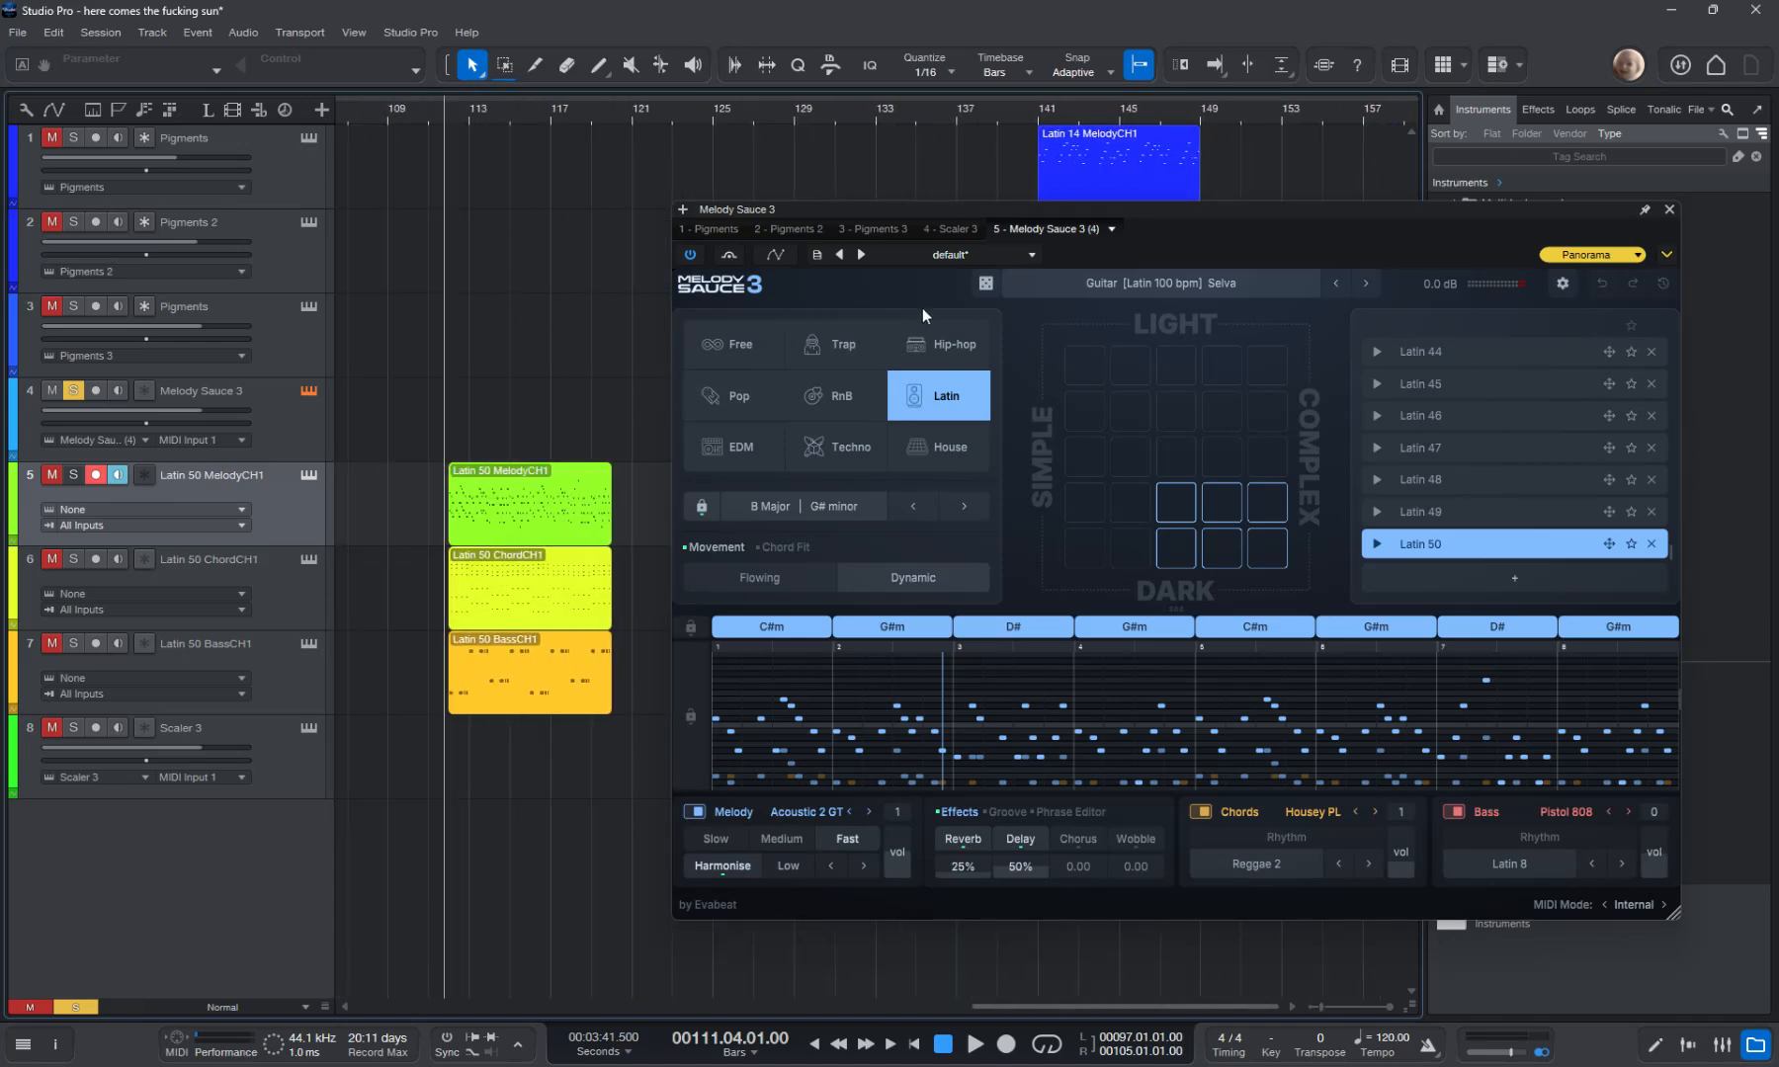
# Place the Latin 49 parts and the Latin 48 parts one after the other directly behind the Latin 50 clips on the same three tracks.
pyautogui.moveTo(945, 217); pyautogui.dragTo(1029, 223)
pyautogui.click(1502, 522)
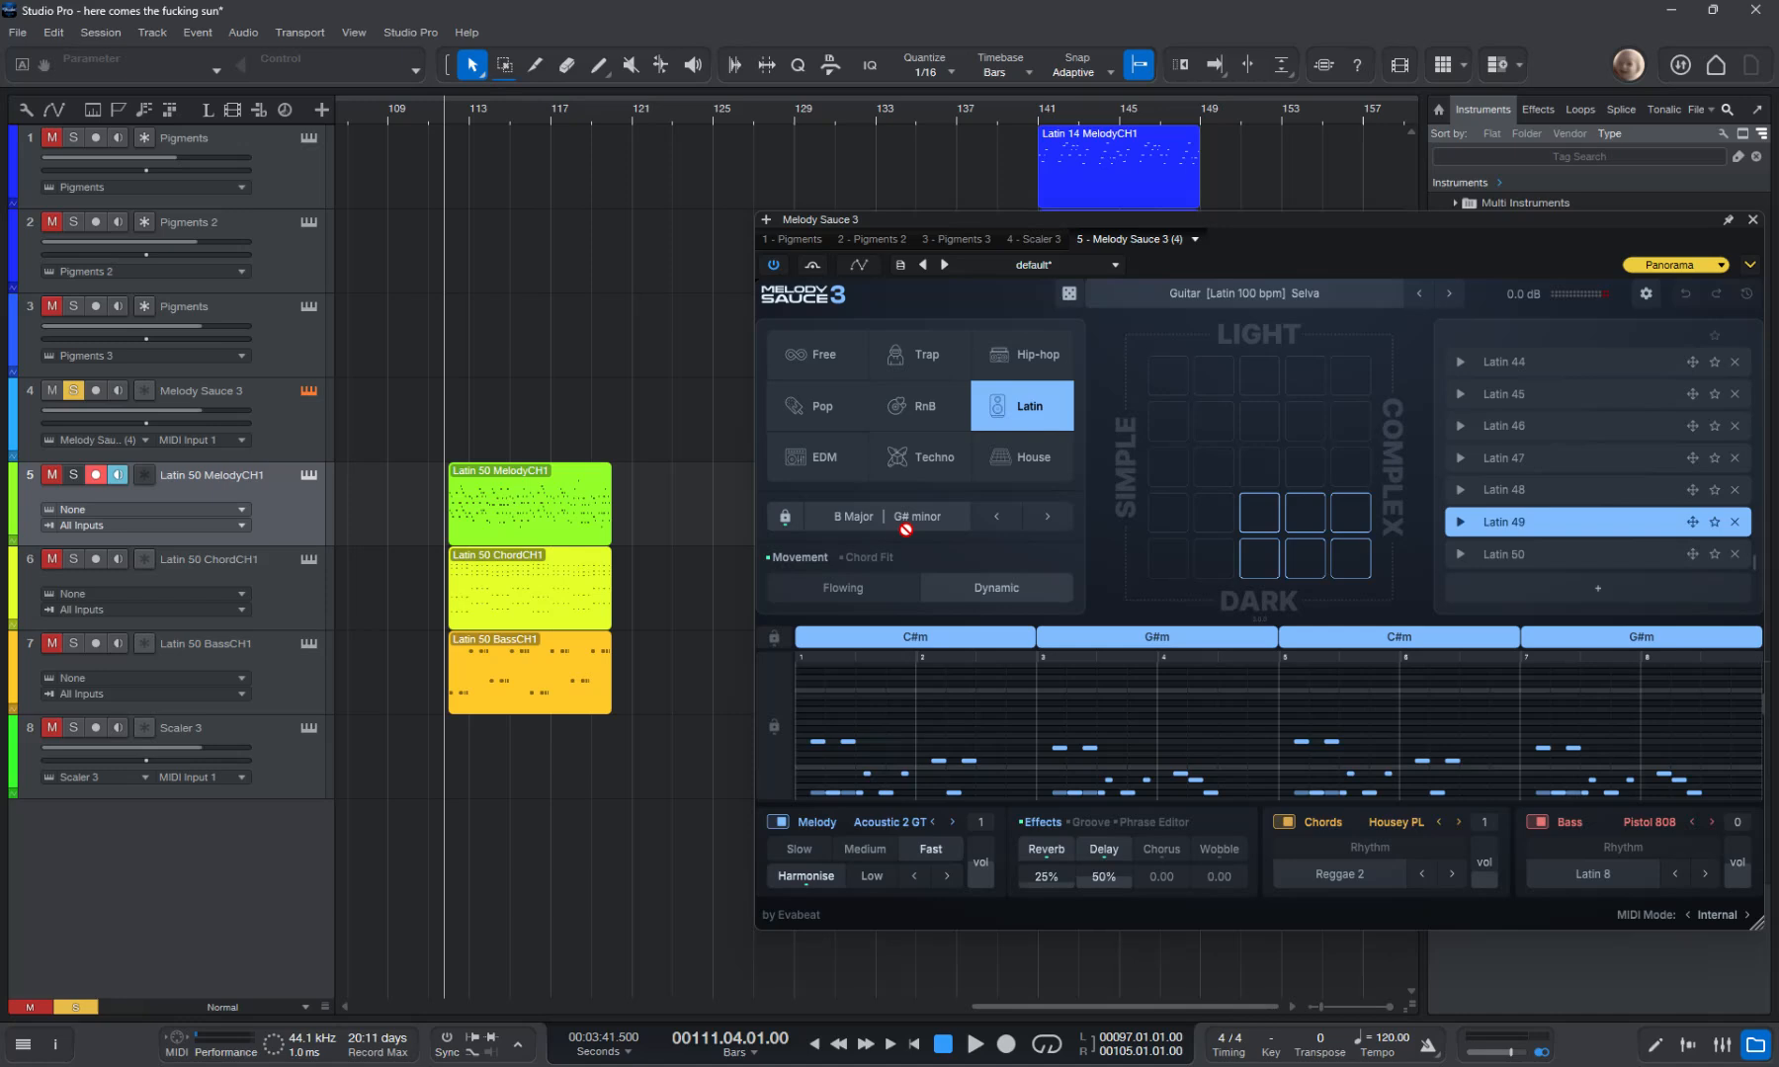
pyautogui.moveTo(1692, 522); pyautogui.dragTo(654, 528)
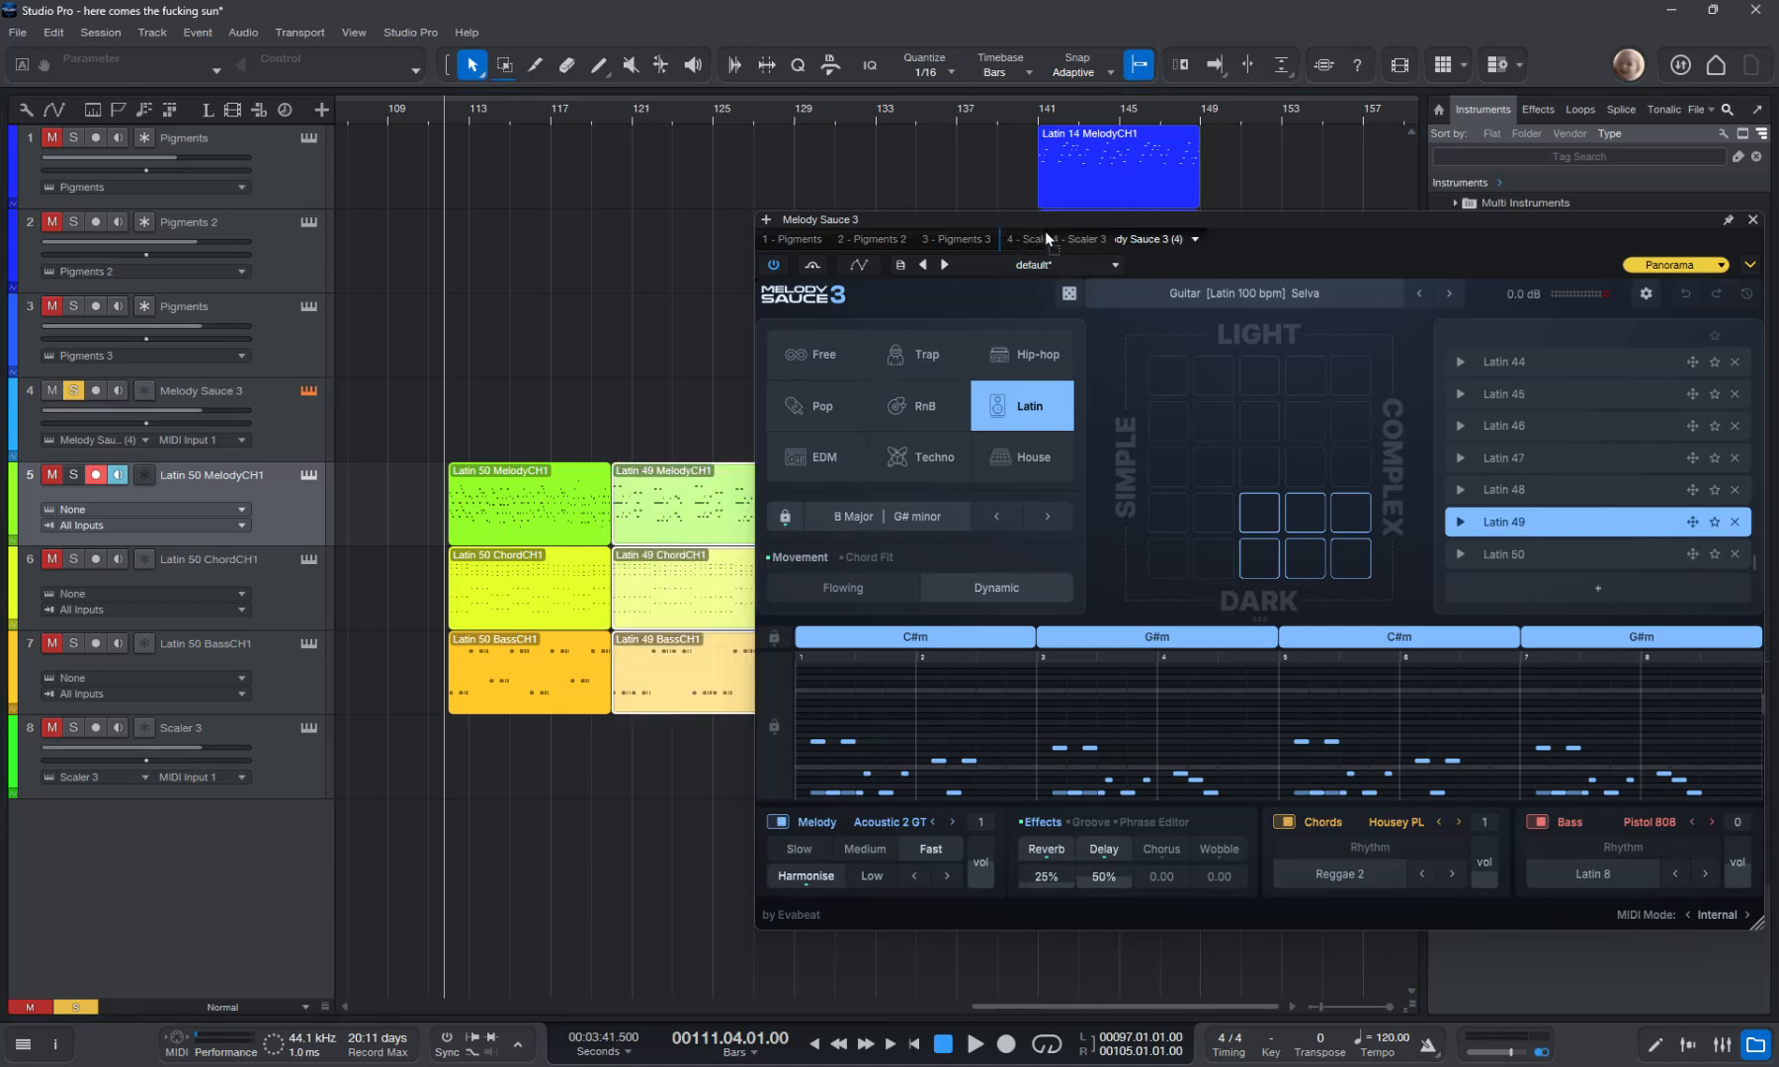
pyautogui.moveTo(1090, 227); pyautogui.dragTo(1258, 262)
pyautogui.click(1666, 527)
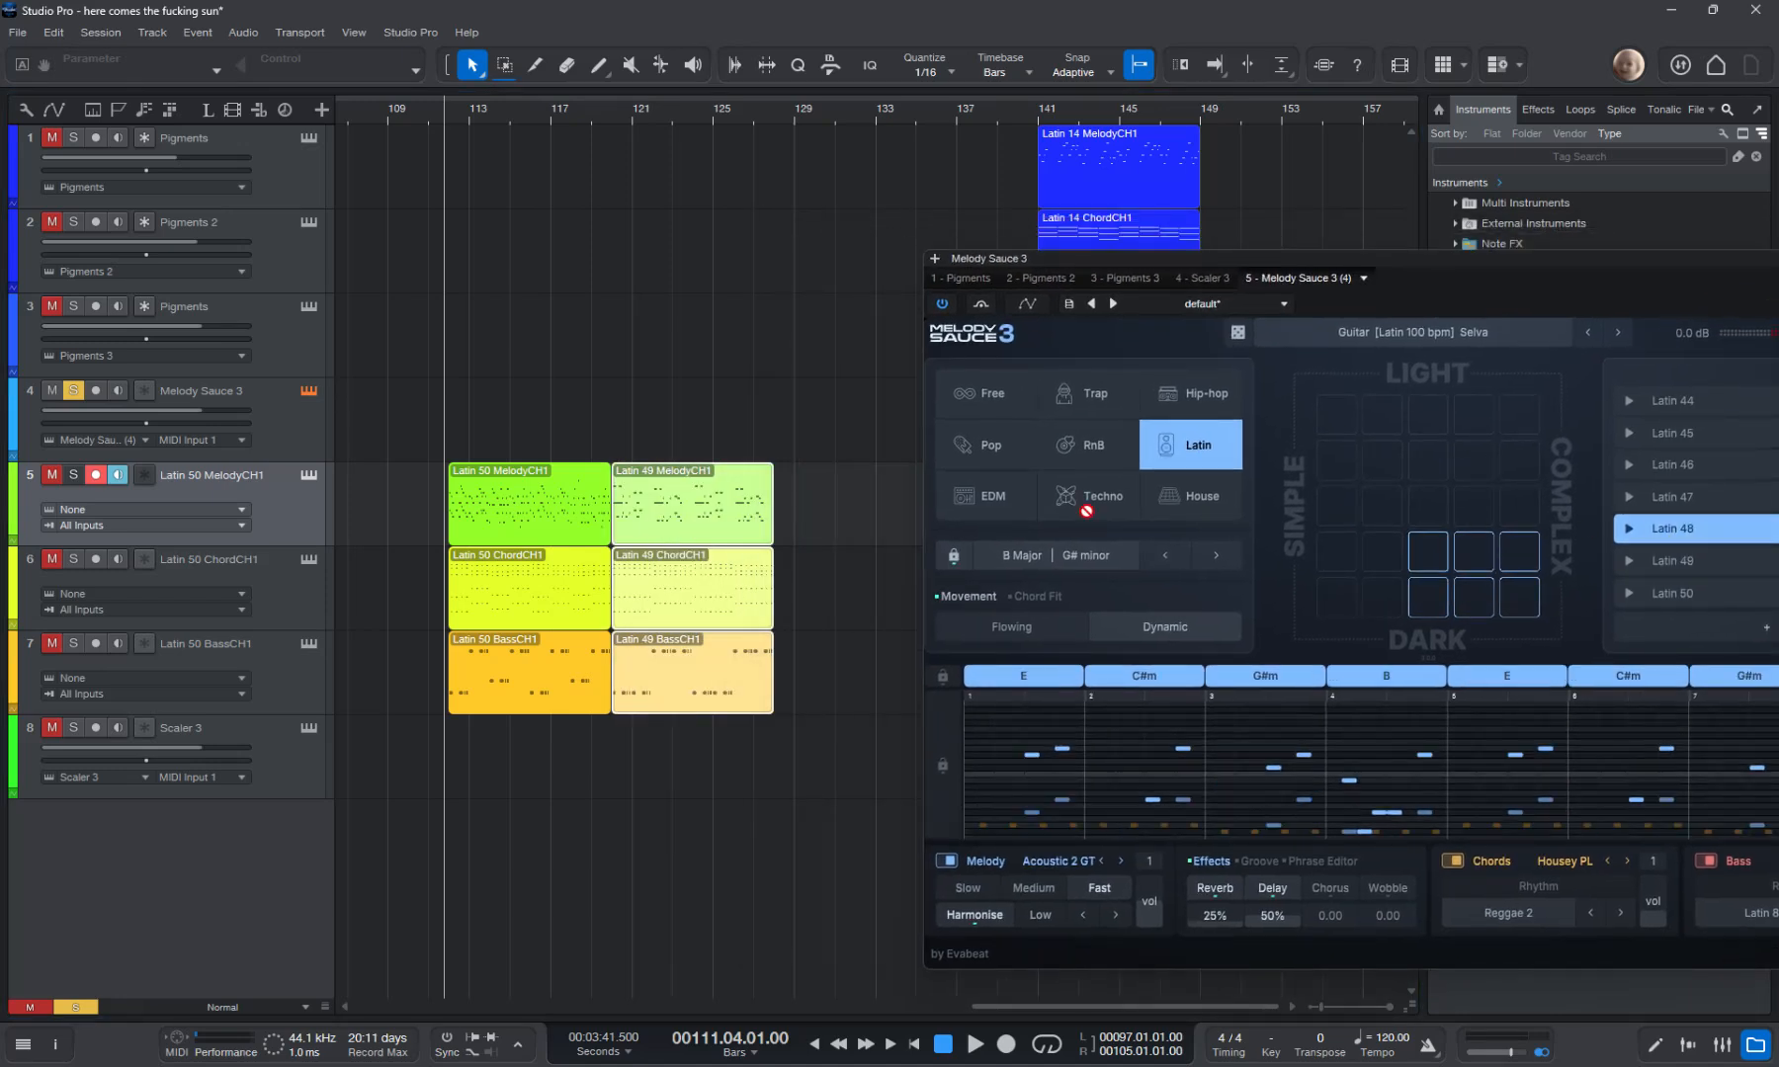
pyautogui.moveTo(1667, 528); pyautogui.dragTo(817, 530)
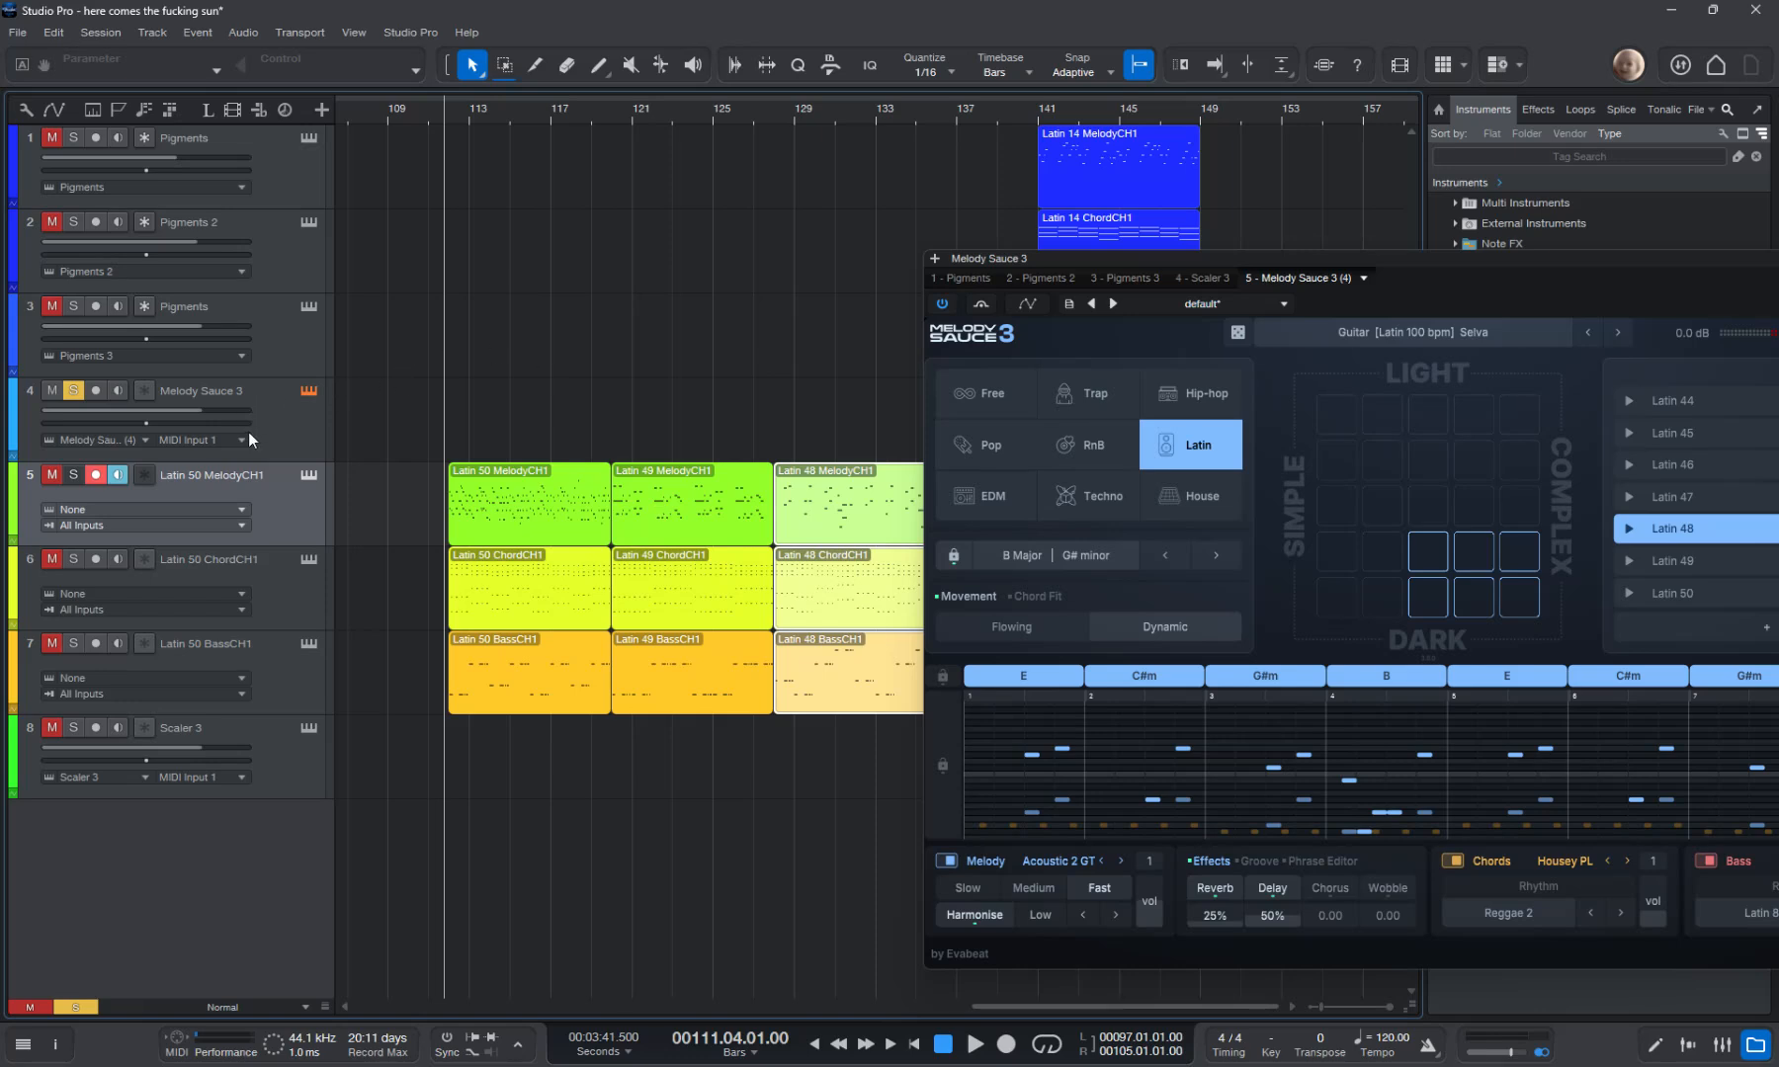
# Make two complete duplicates of the Melody Sauce 3 track, including its instrument.
pyautogui.click(270, 445)
pyautogui.rightClick(301, 430)
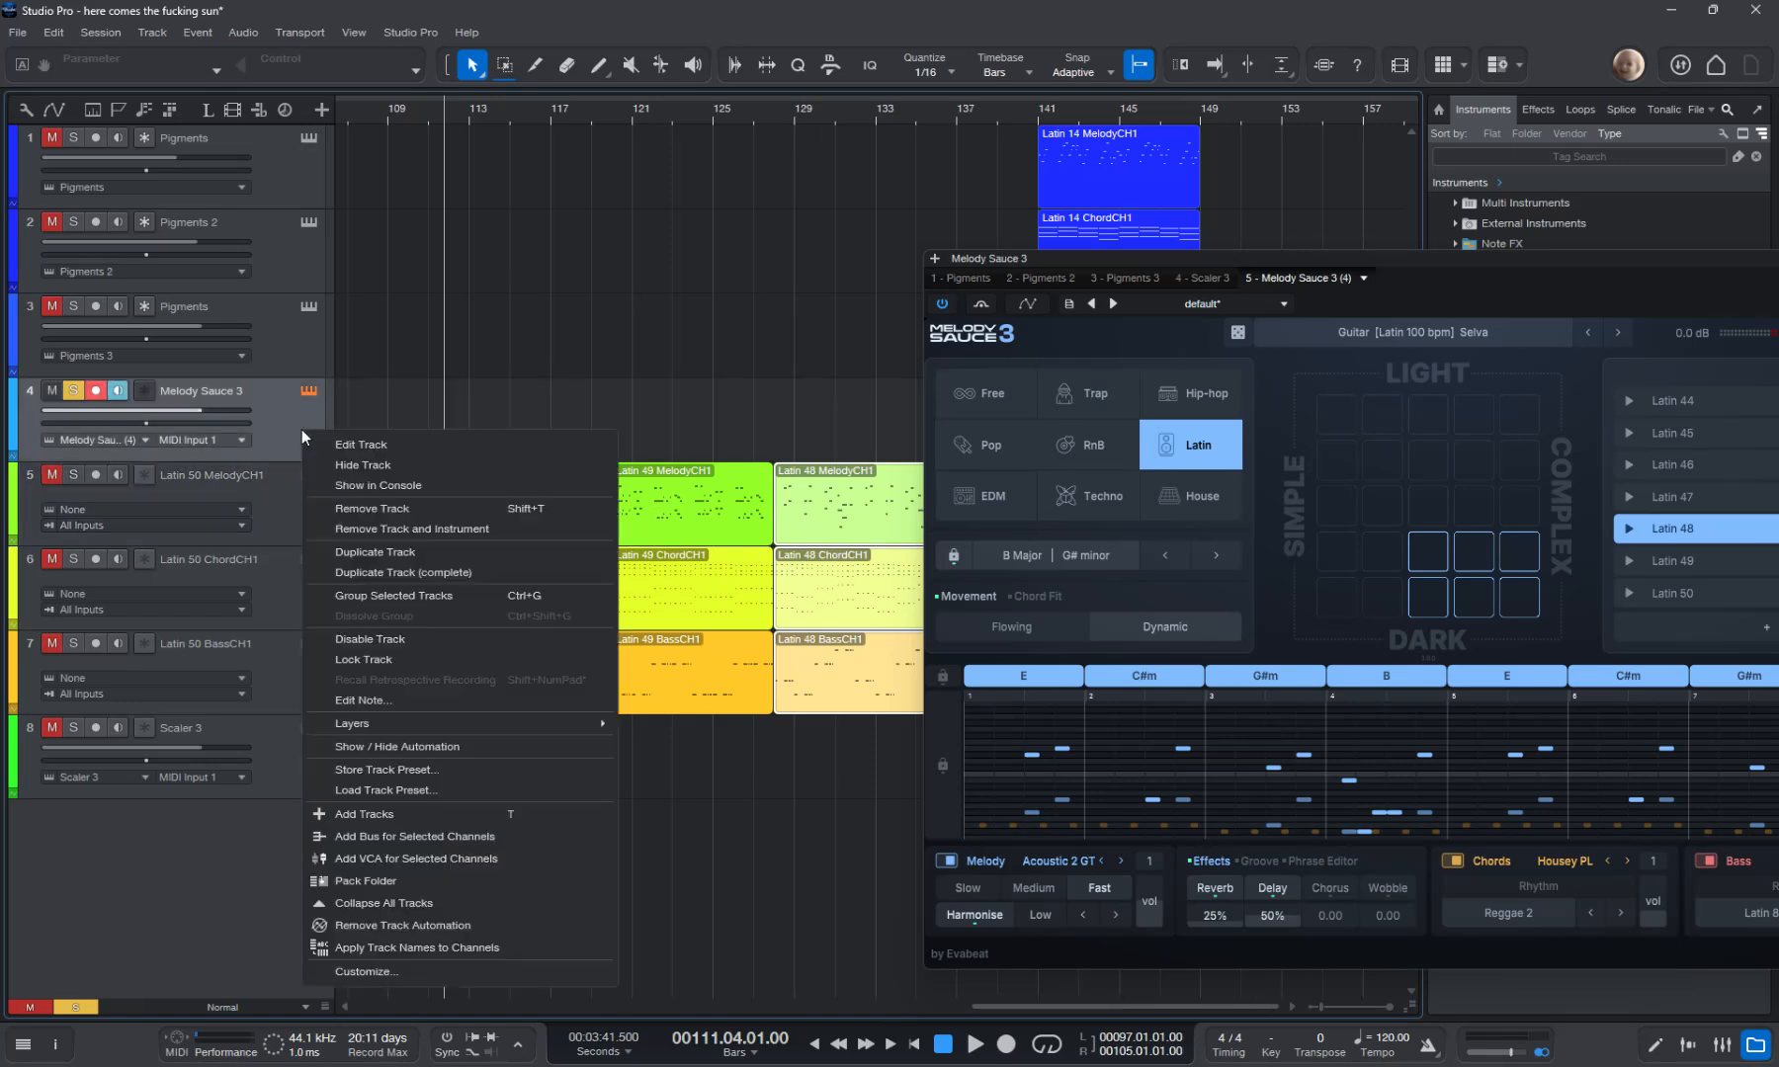
pyautogui.click(371, 573)
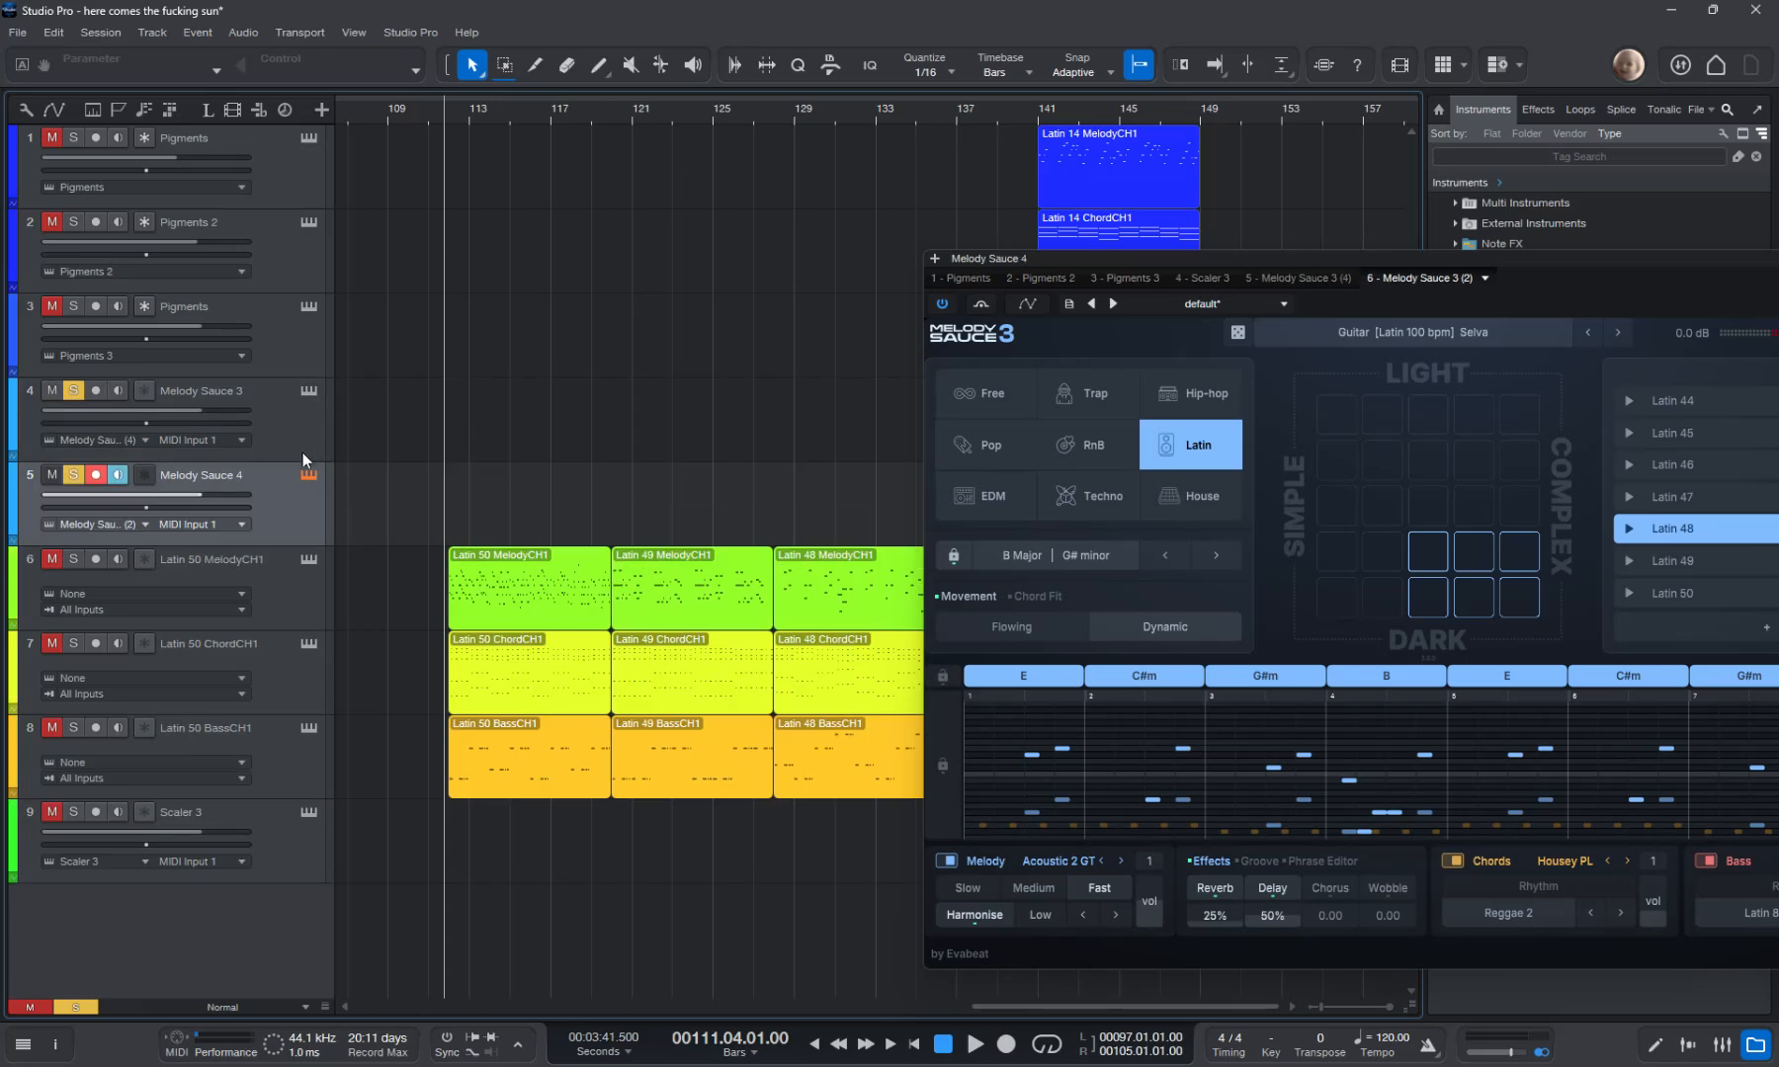
pyautogui.rightClick(301, 512)
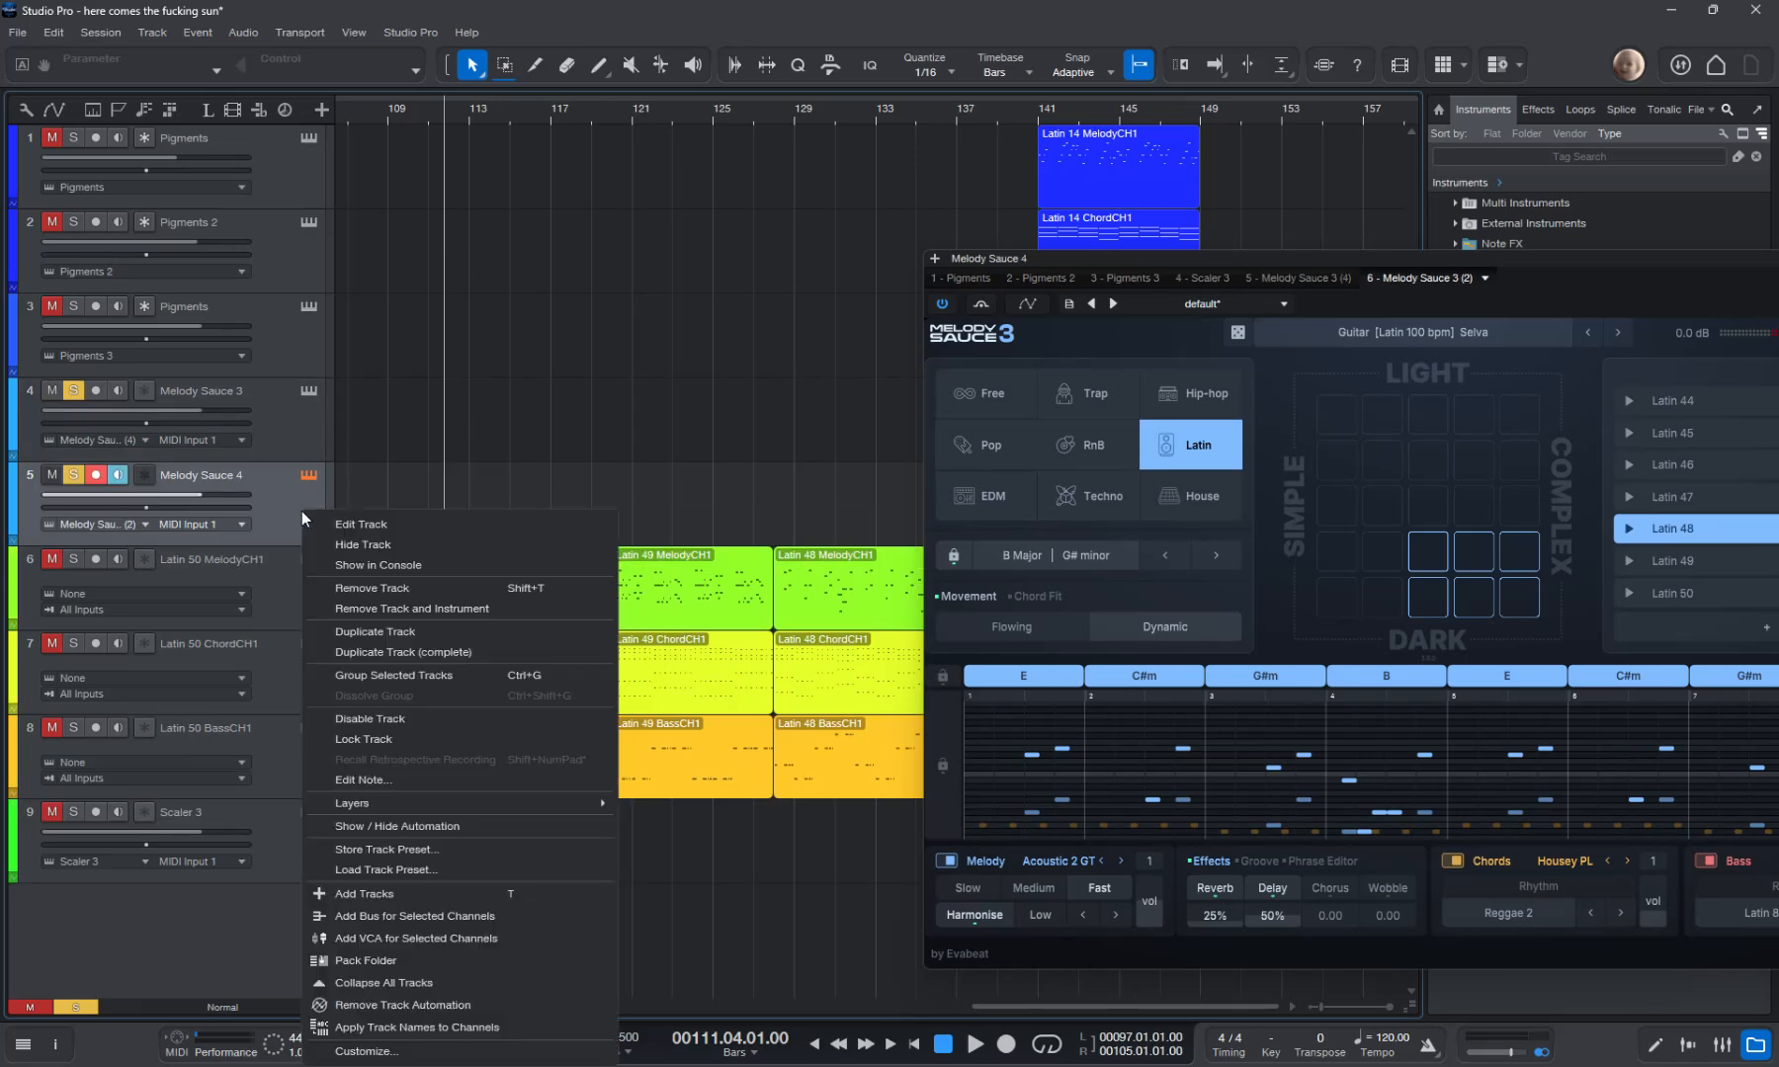
pyautogui.click(375, 651)
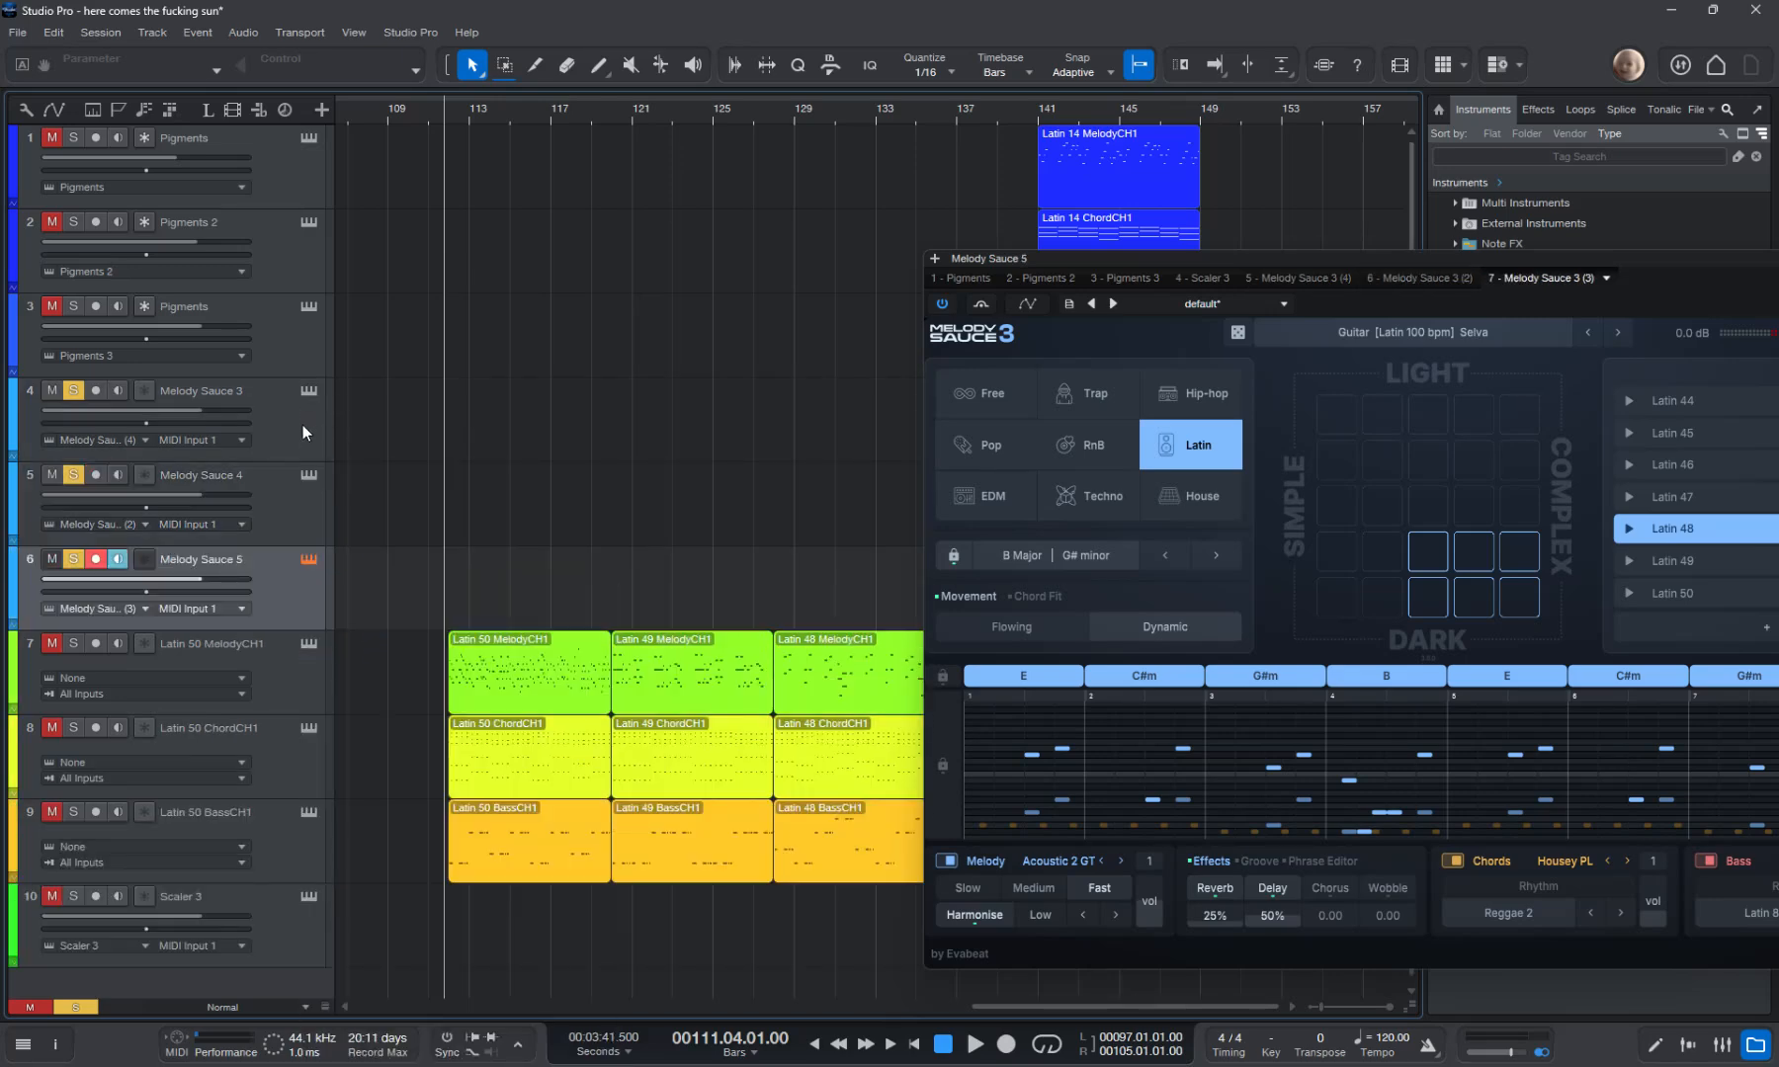
# Open the original Melody Sauce 3 track's instrument window and move it fully into view.
pyautogui.click(304, 427)
pyautogui.click(308, 391)
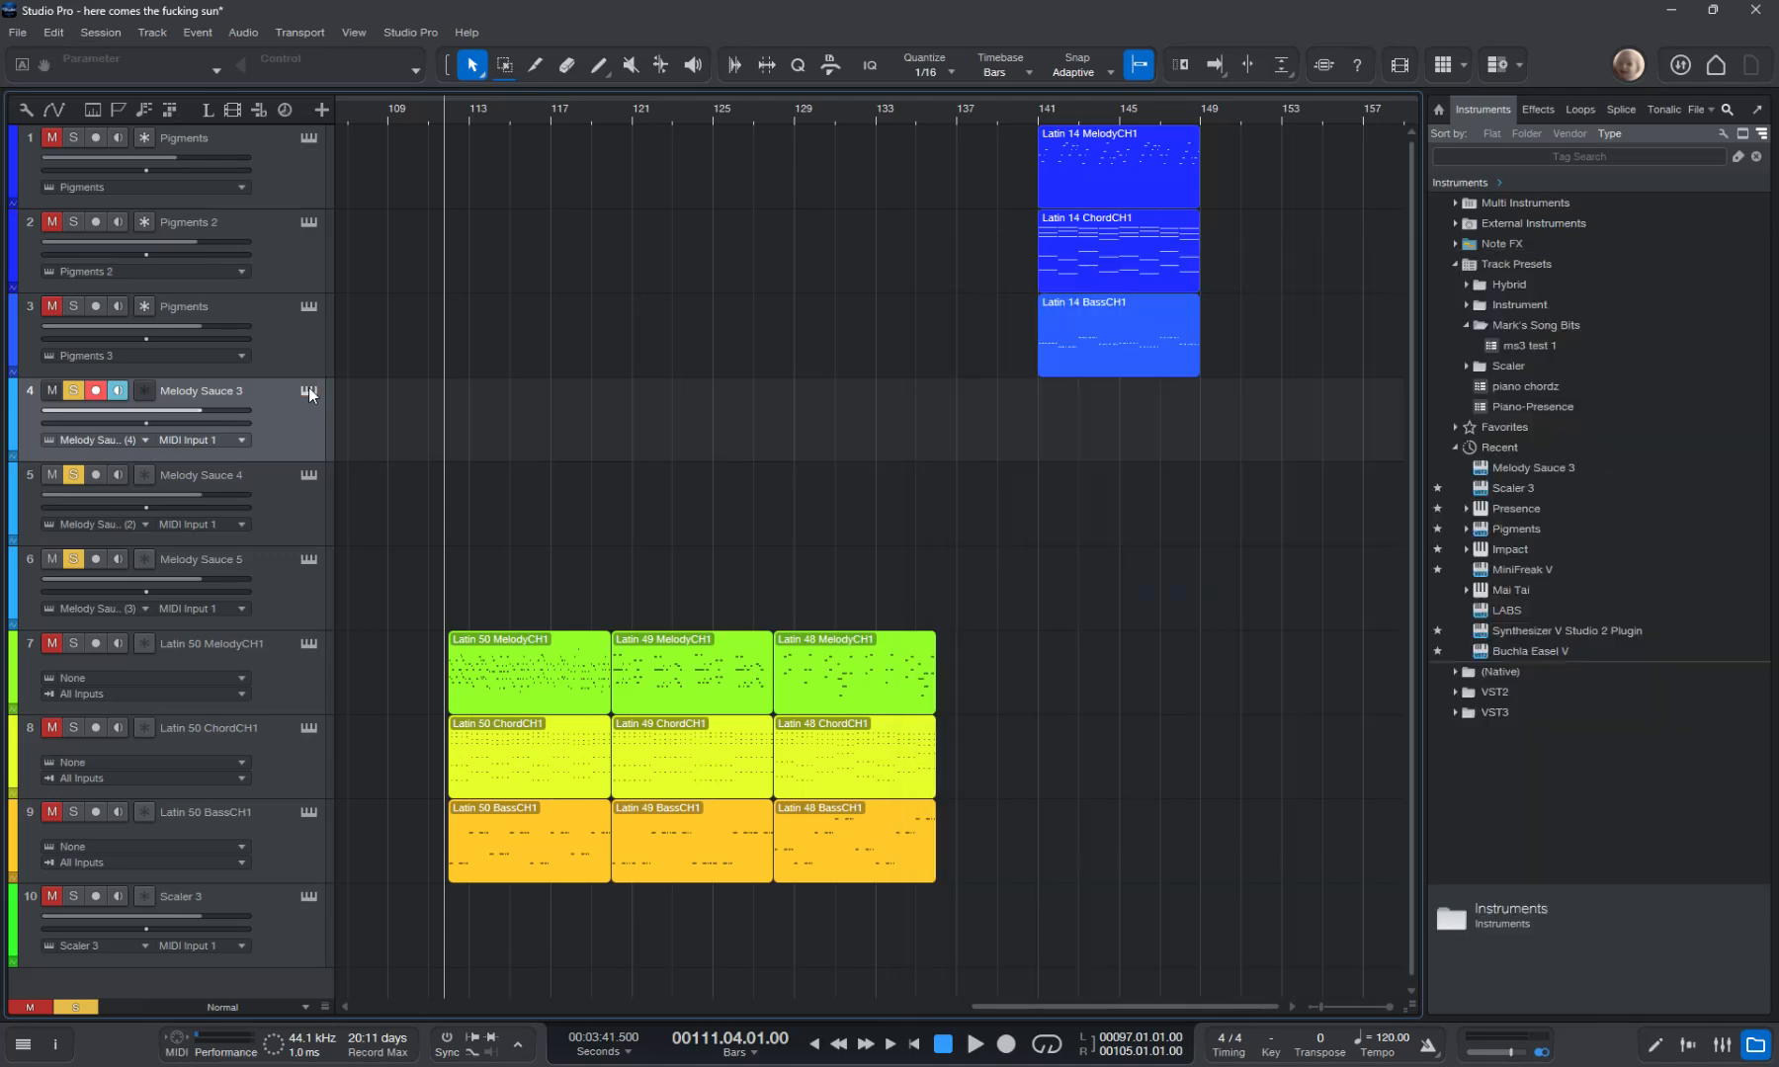
pyautogui.click(308, 390)
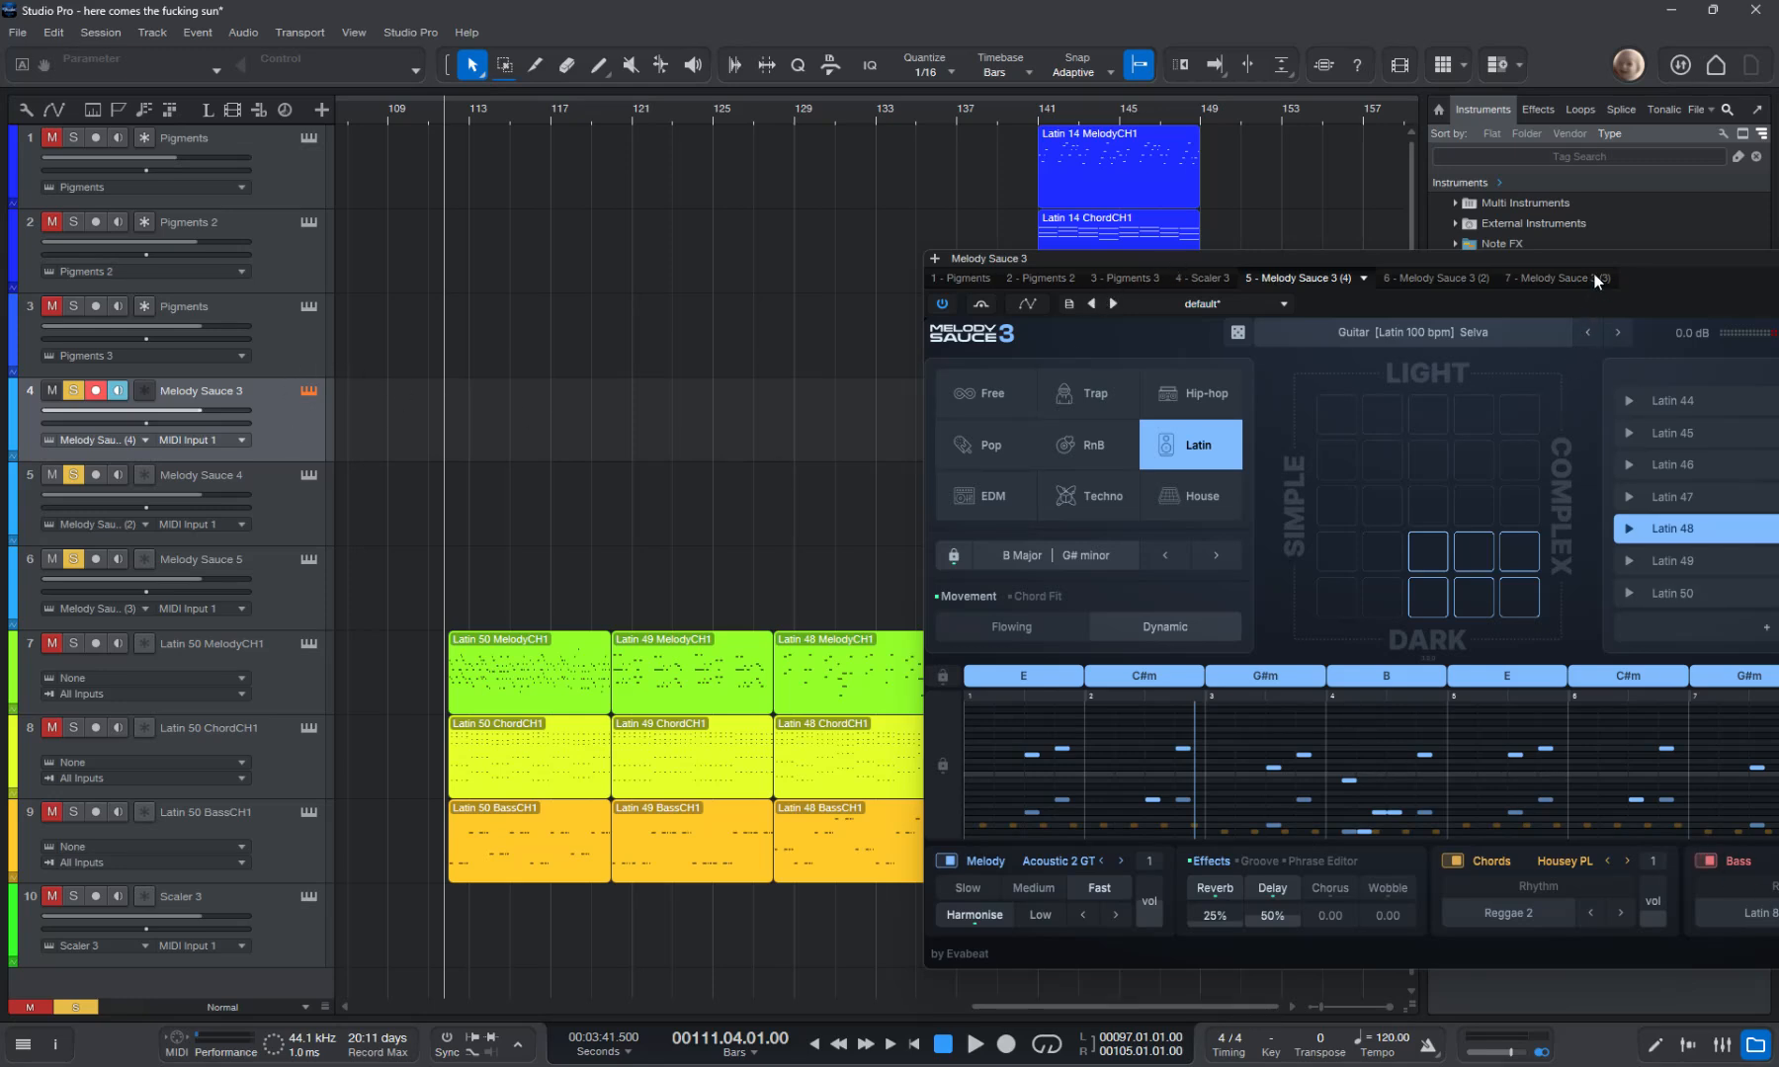
pyautogui.moveTo(1594, 274); pyautogui.dragTo(1327, 229)
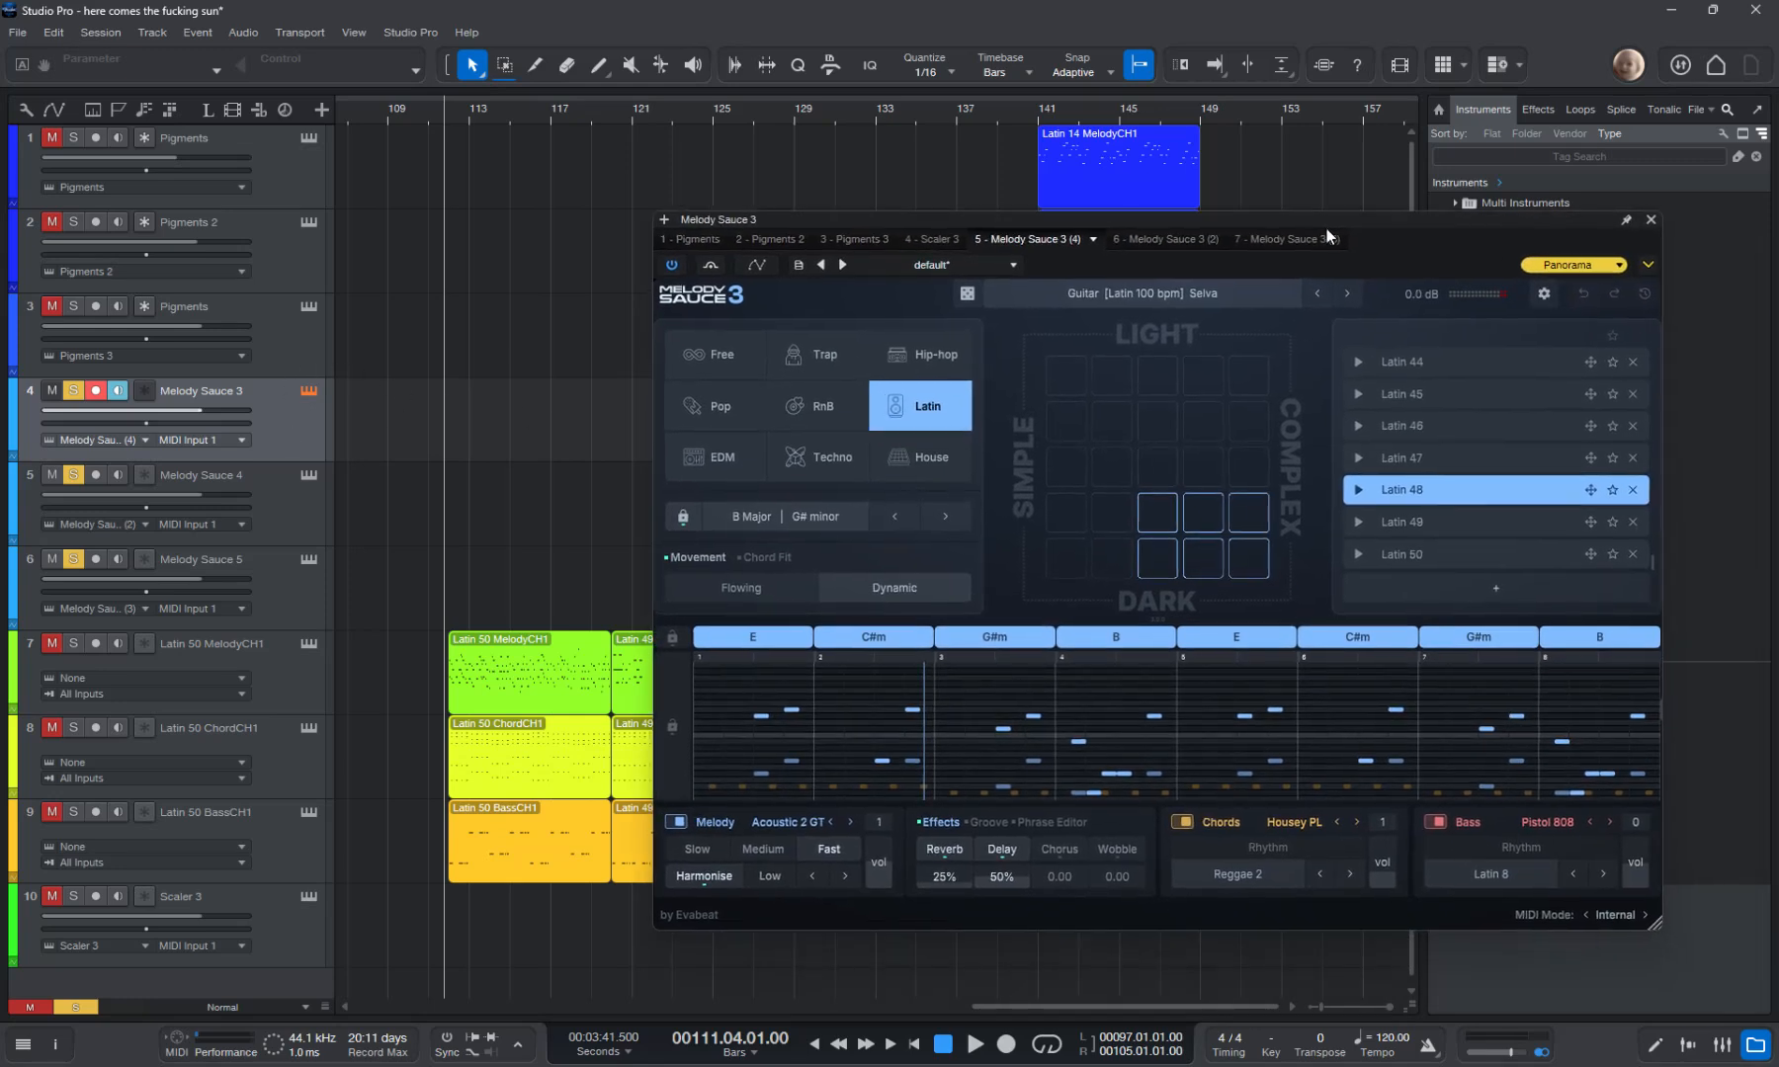
# Switch the Melody Sauce 3 instrument's MIDI mode to MIDI In, and return it to Internal.
pyautogui.click(1607, 914)
pyautogui.click(1623, 957)
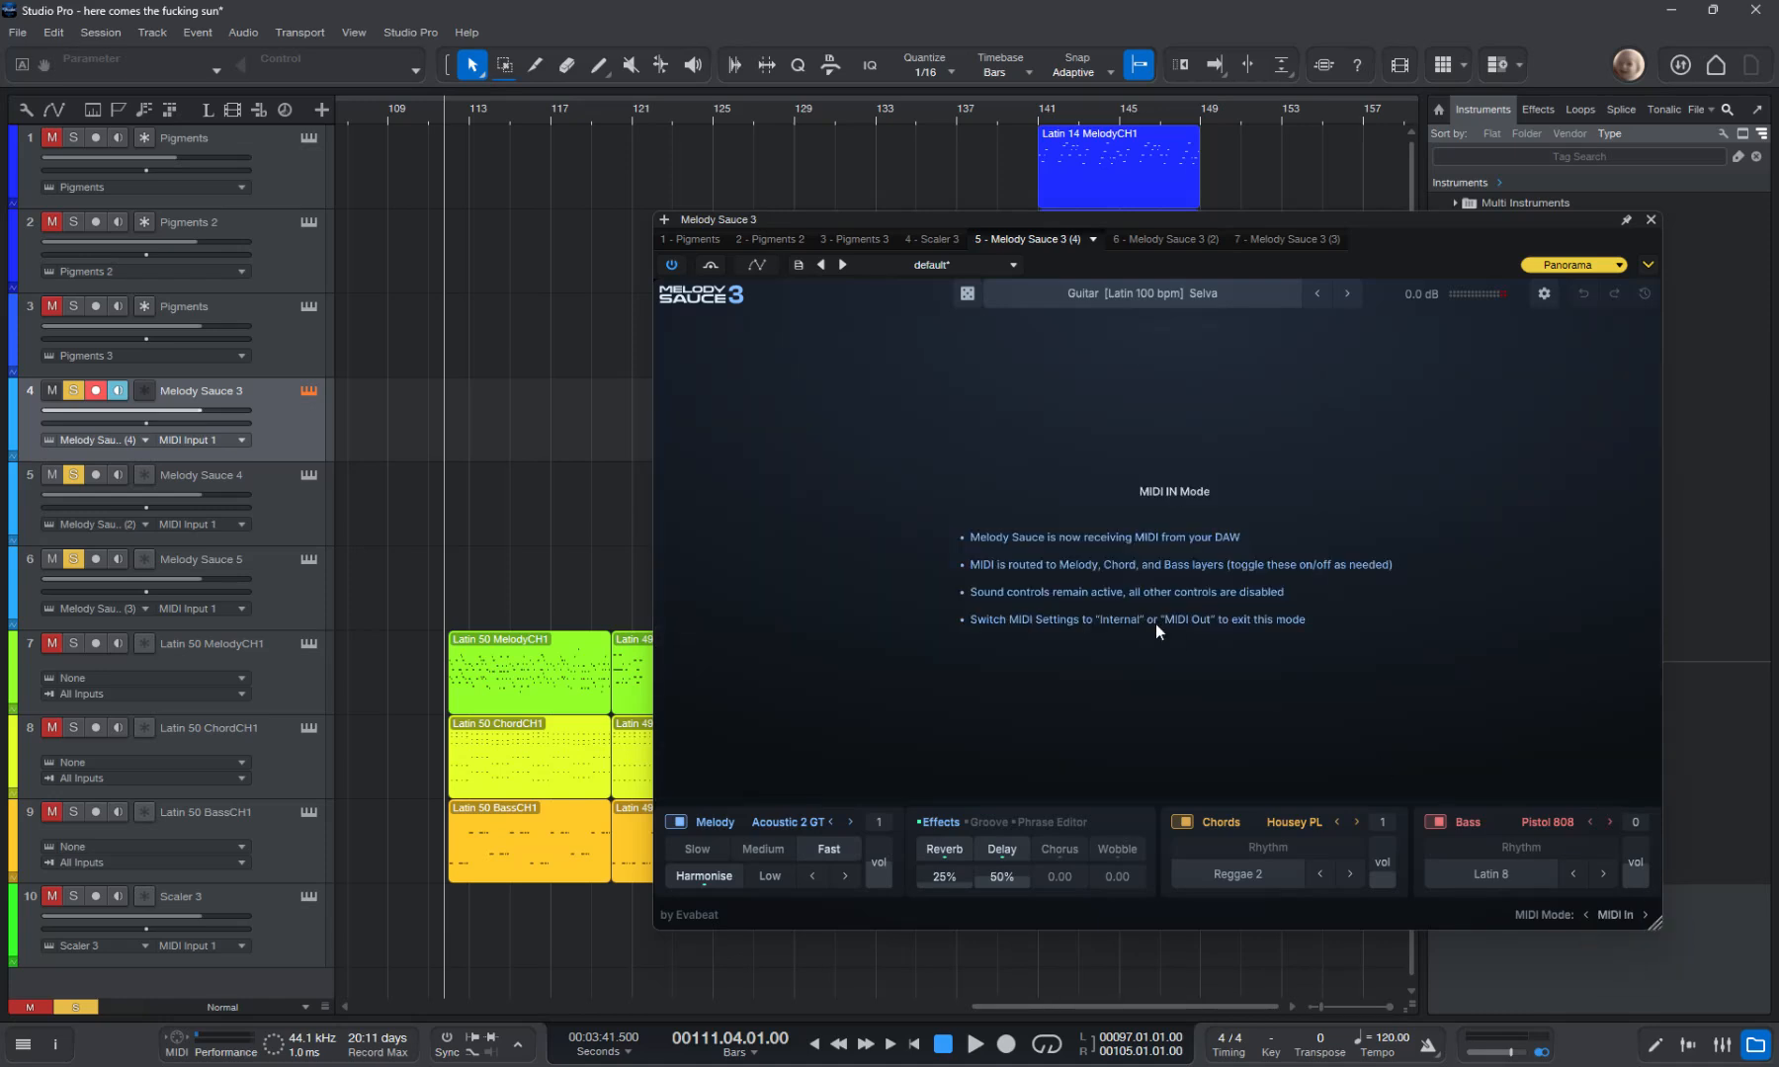
pyautogui.click(1614, 916)
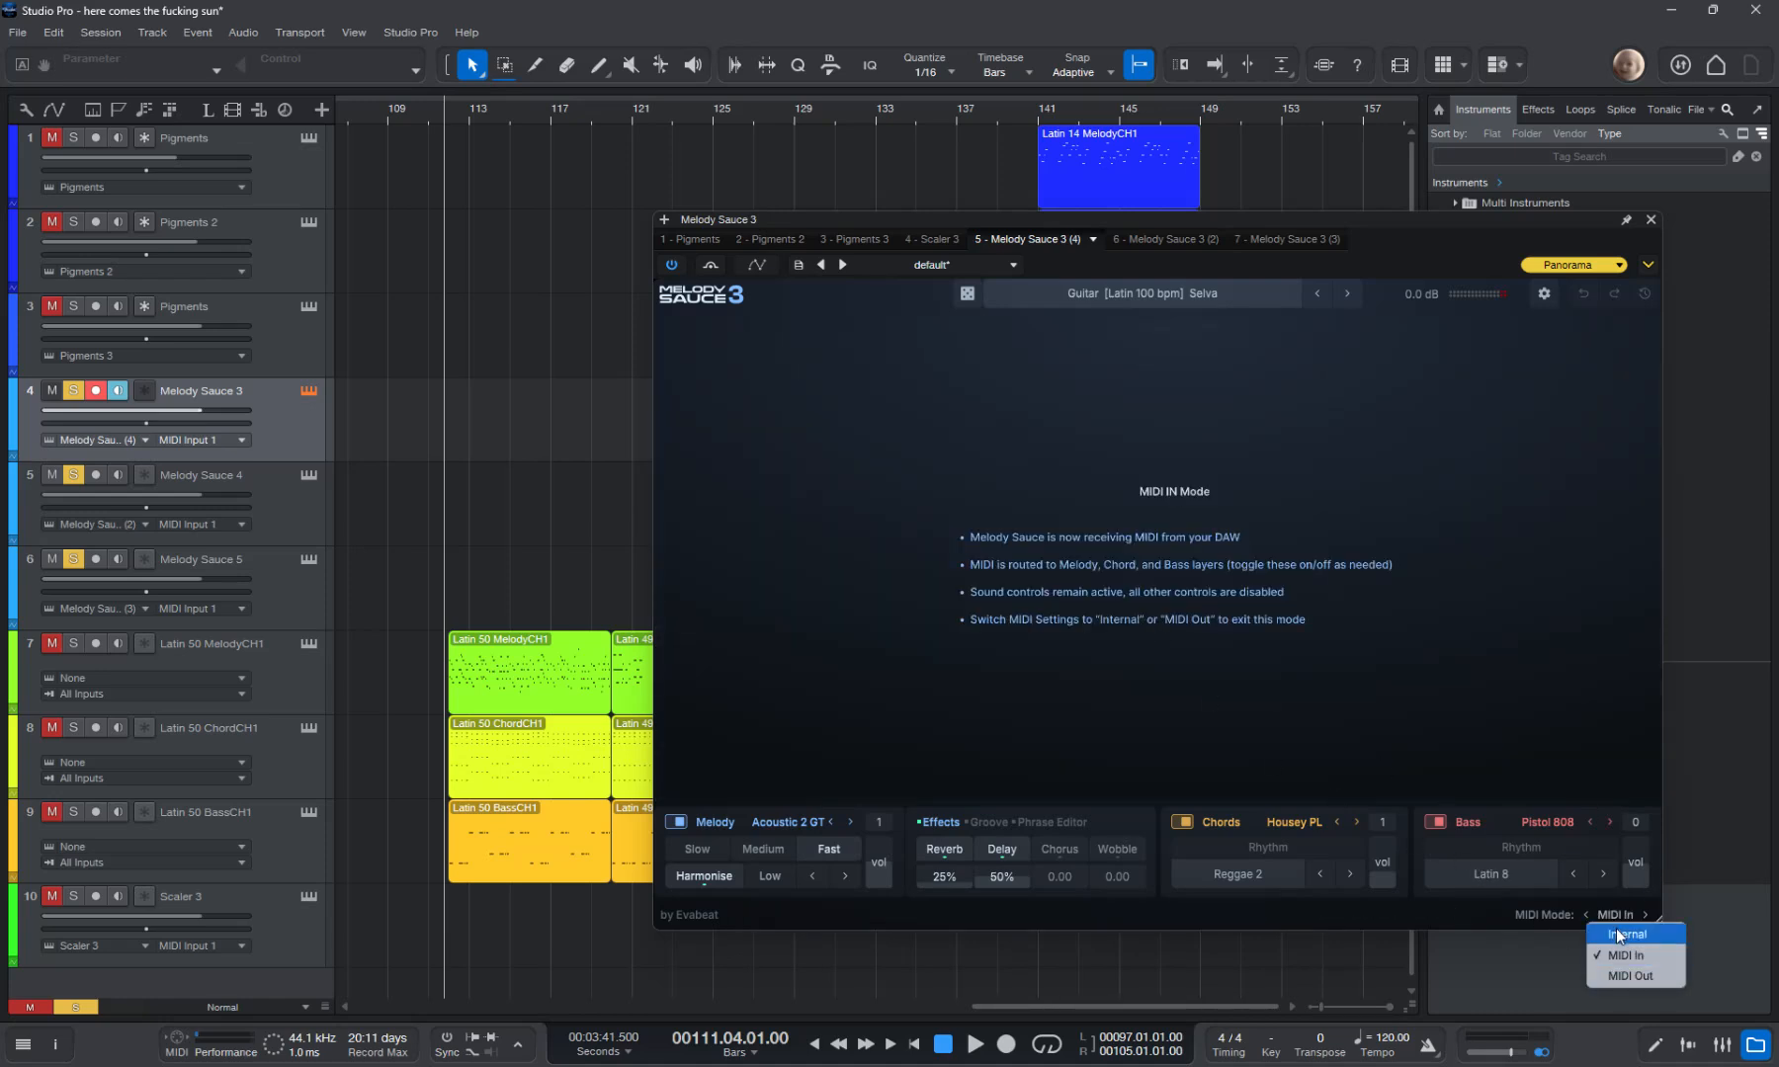
pyautogui.click(1616, 932)
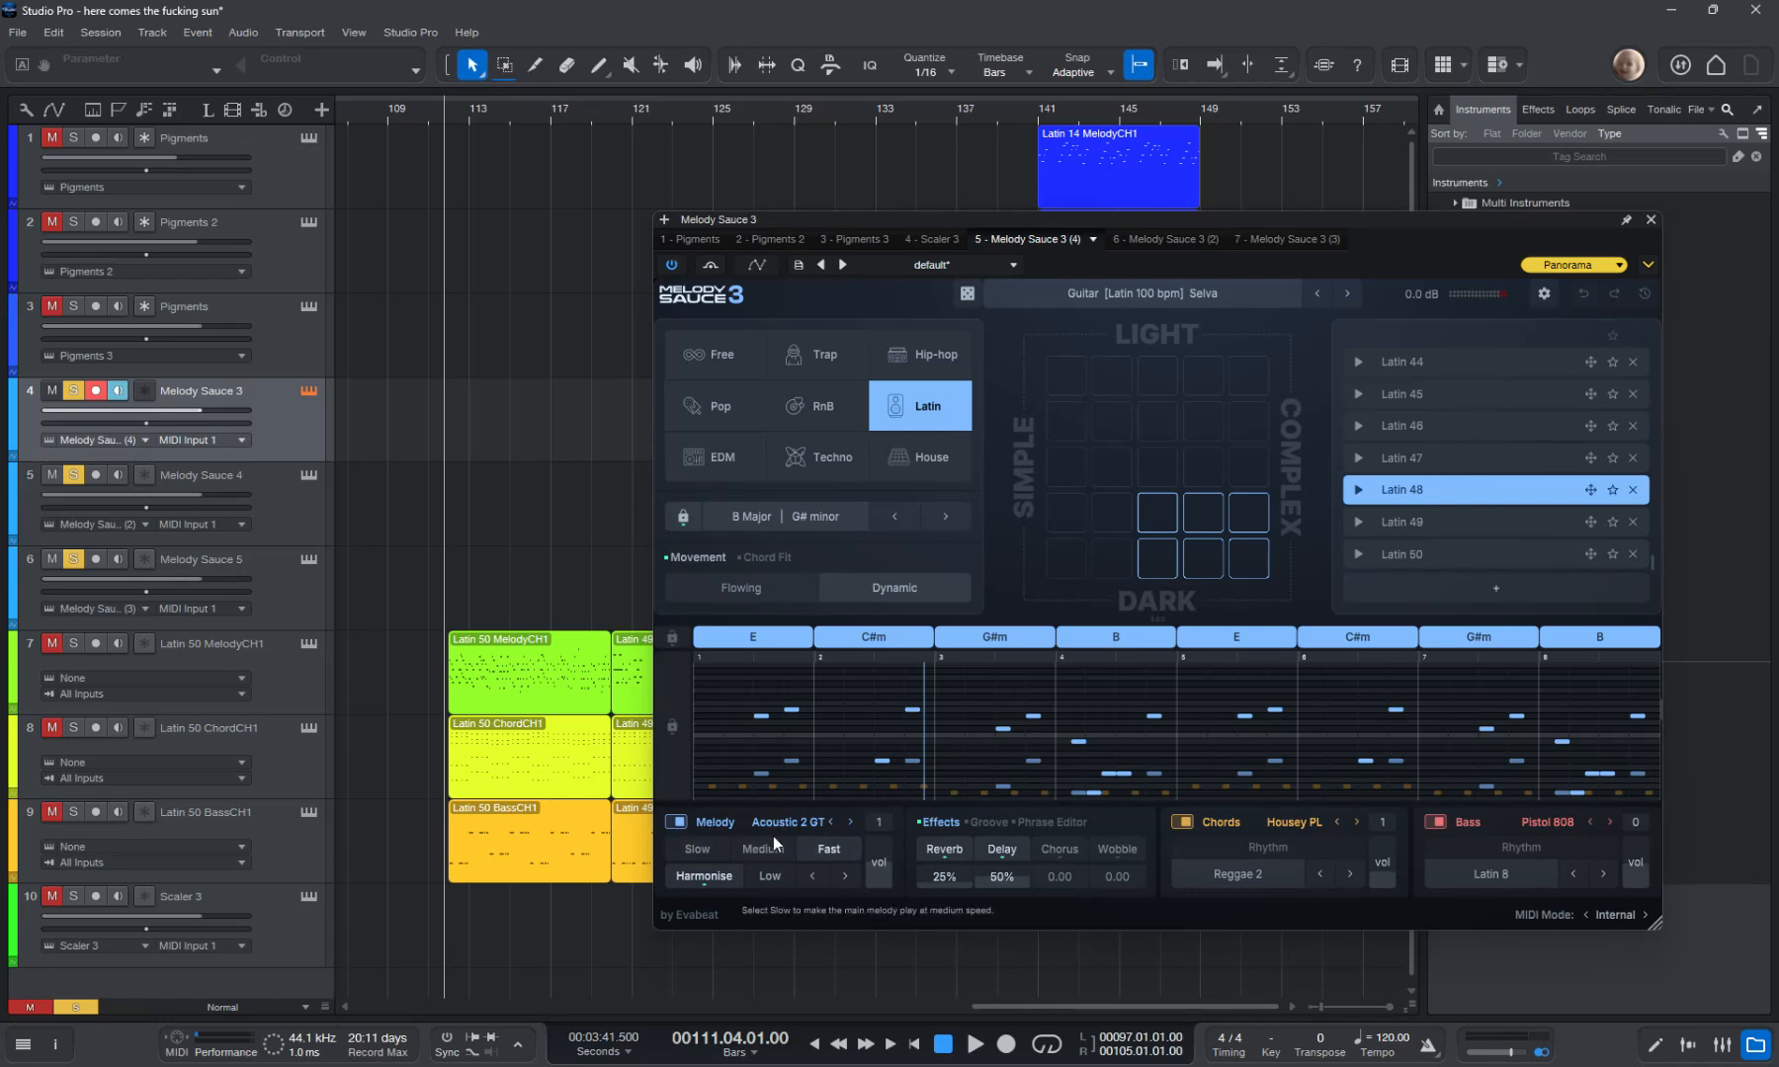
# Turn off the Chords and Bass layers in the original Melody Sauce 3 track's instrument.
pyautogui.click(1205, 827)
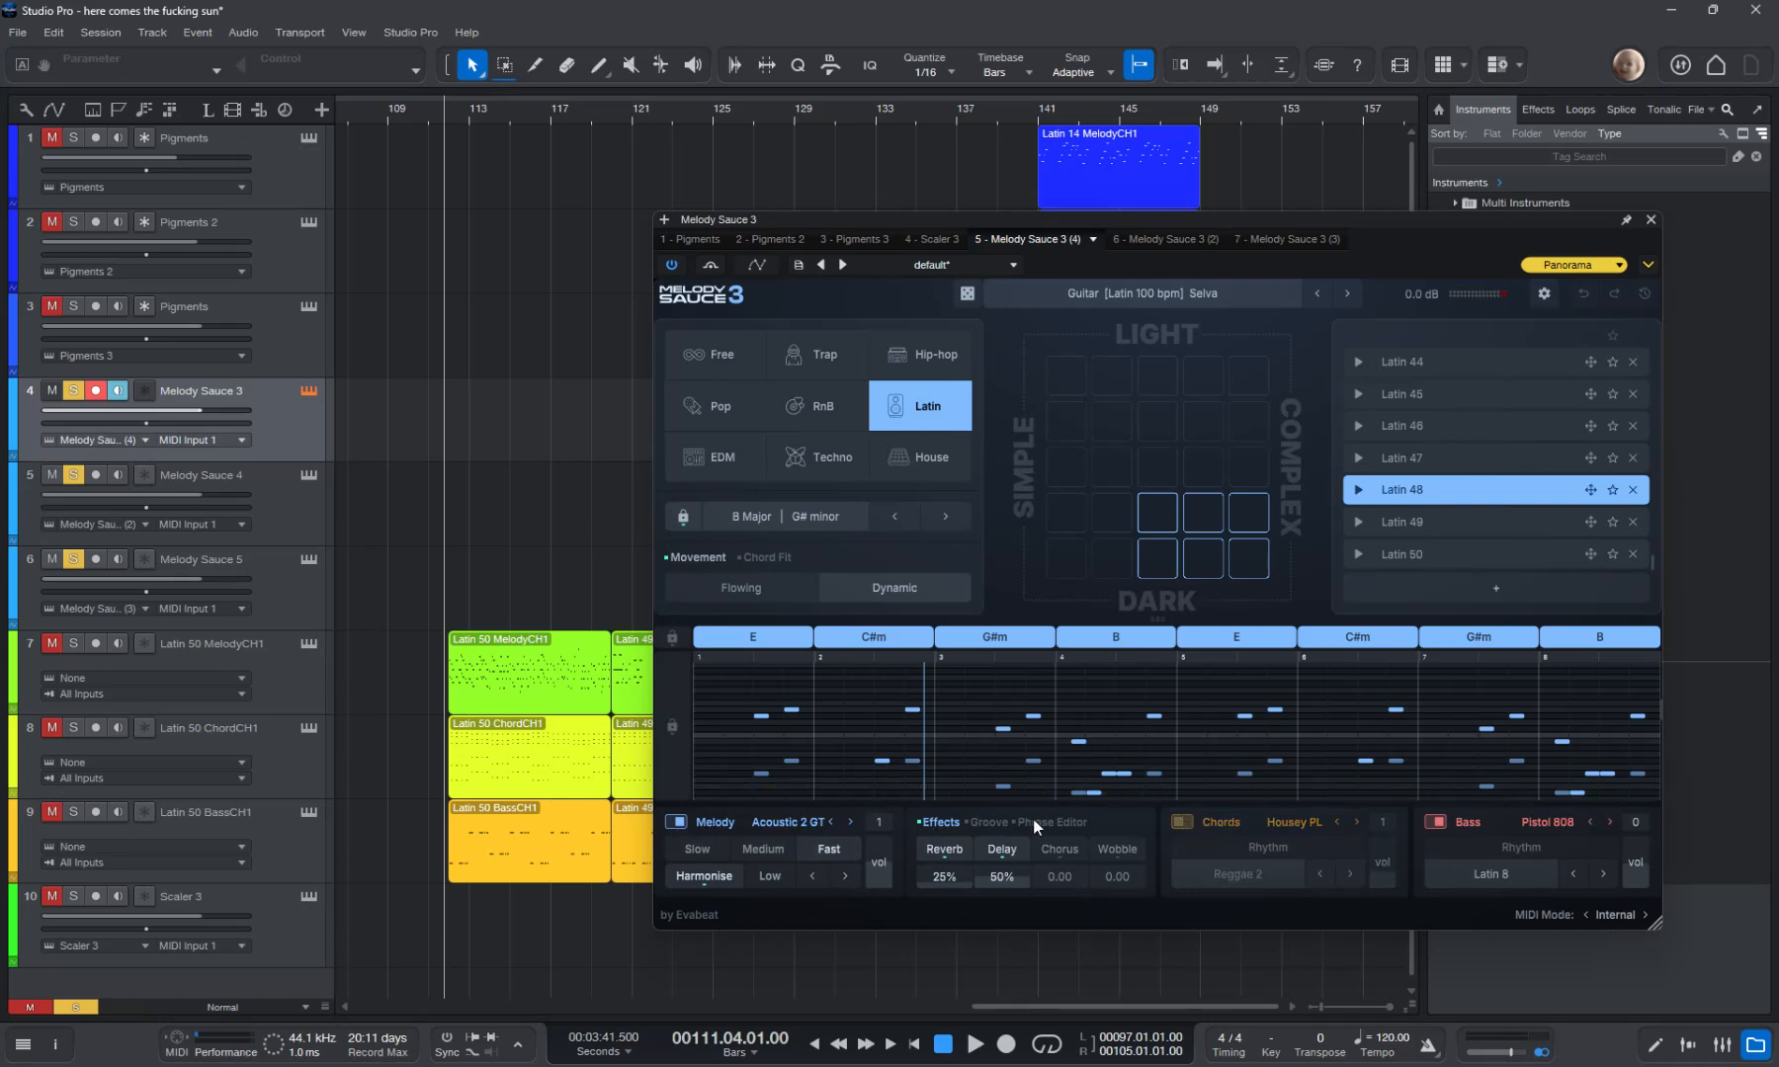
pyautogui.click(1439, 823)
# Turn off the Melody and Bass layers in the Melody Sauce 4 track's instrument, leaving only Chords active.
pyautogui.click(311, 478)
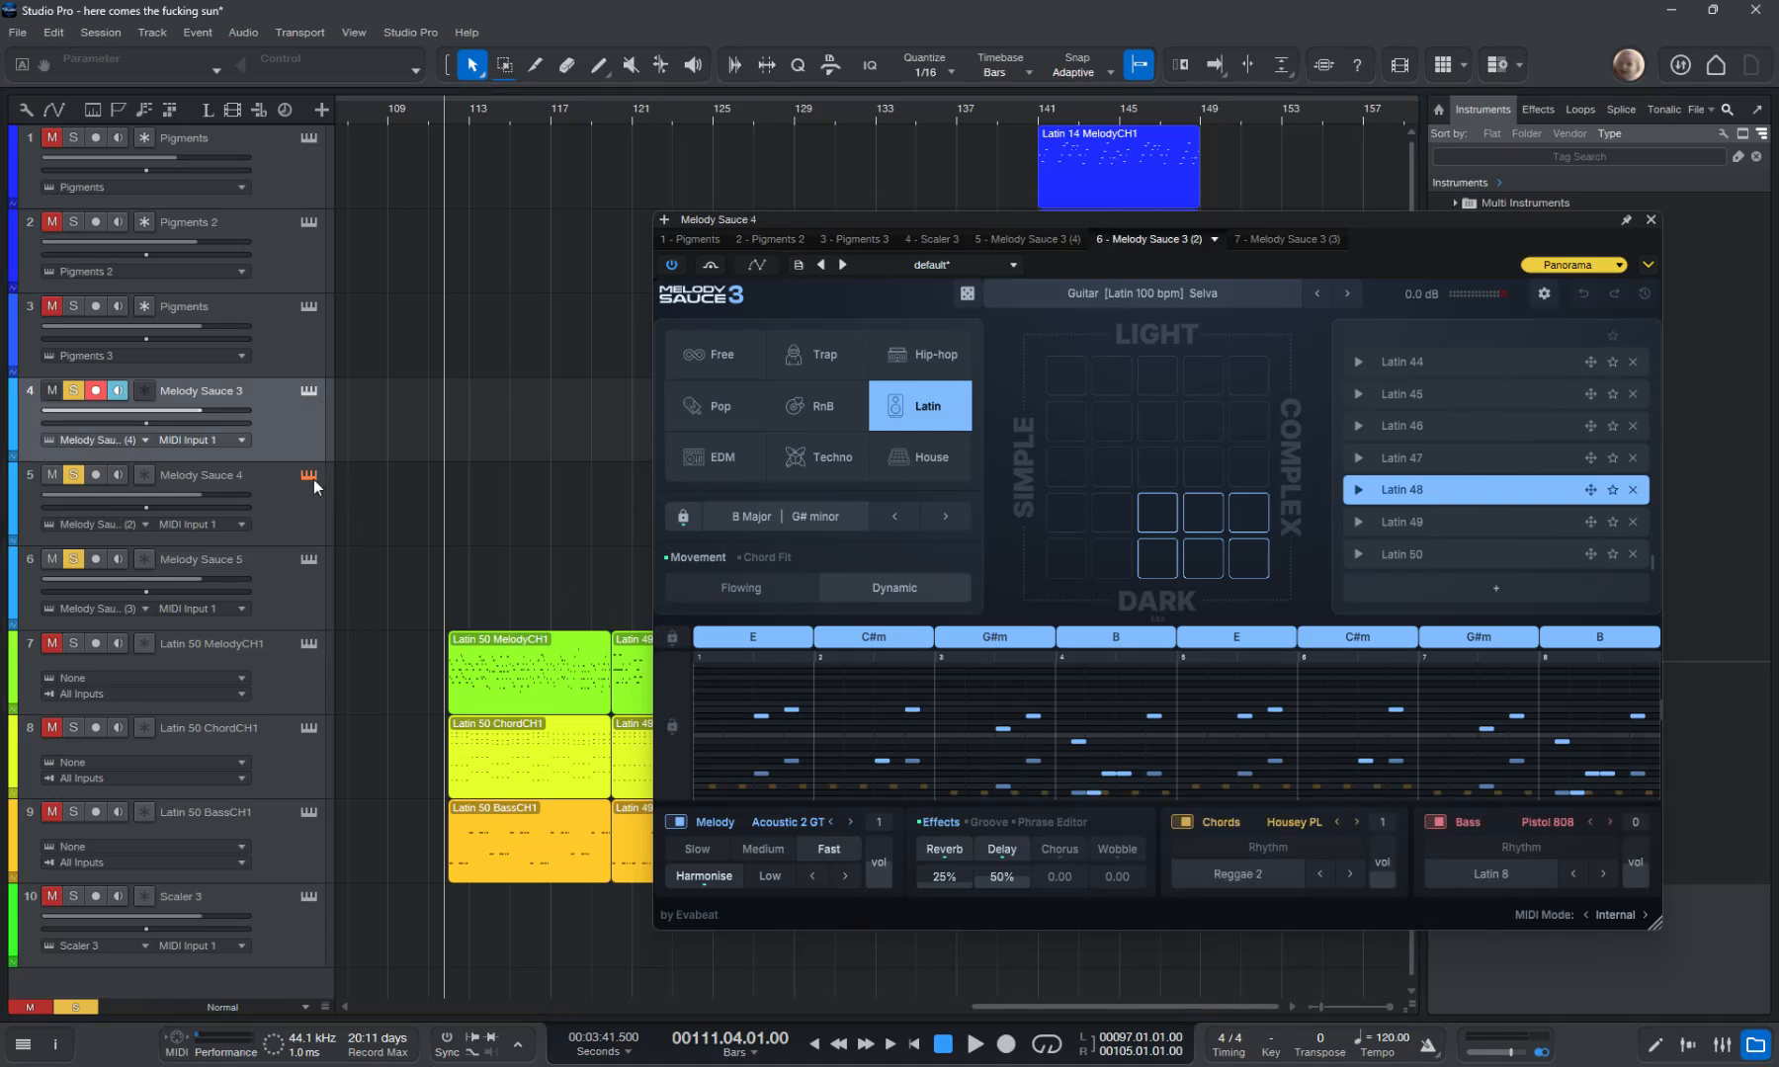
pyautogui.click(677, 822)
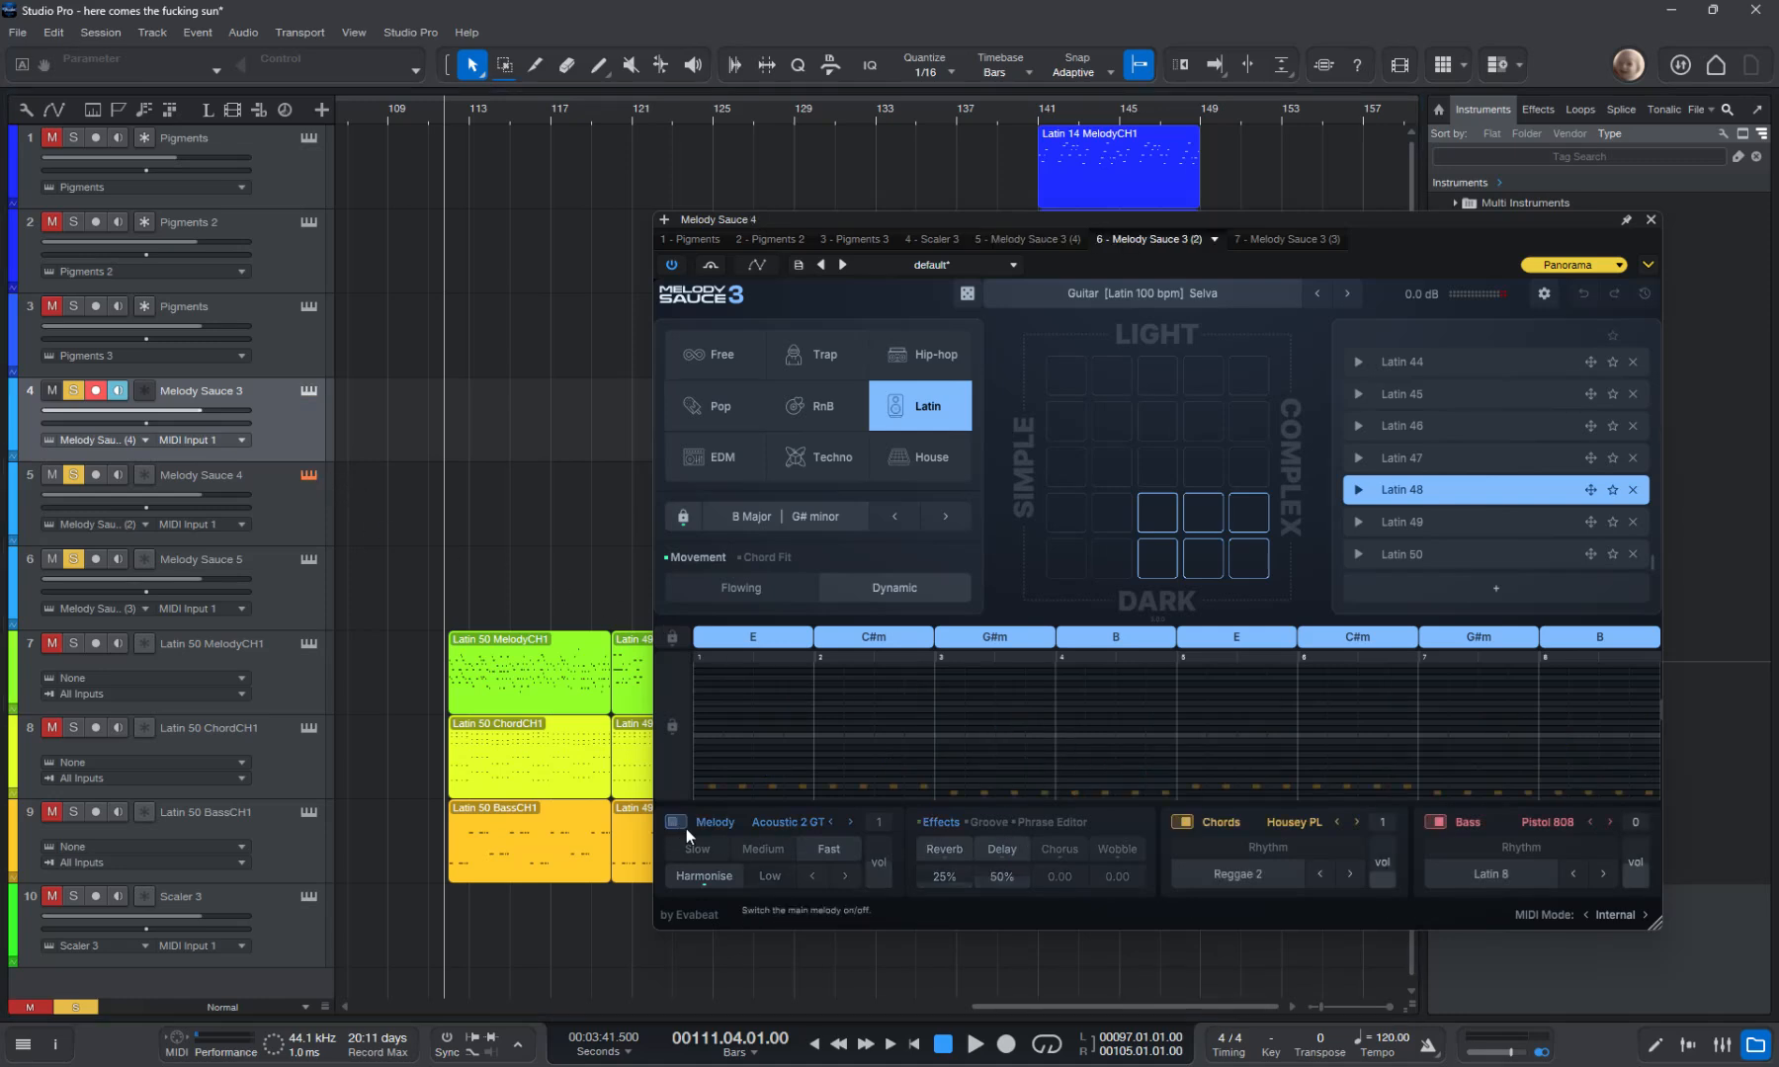
pyautogui.click(1443, 823)
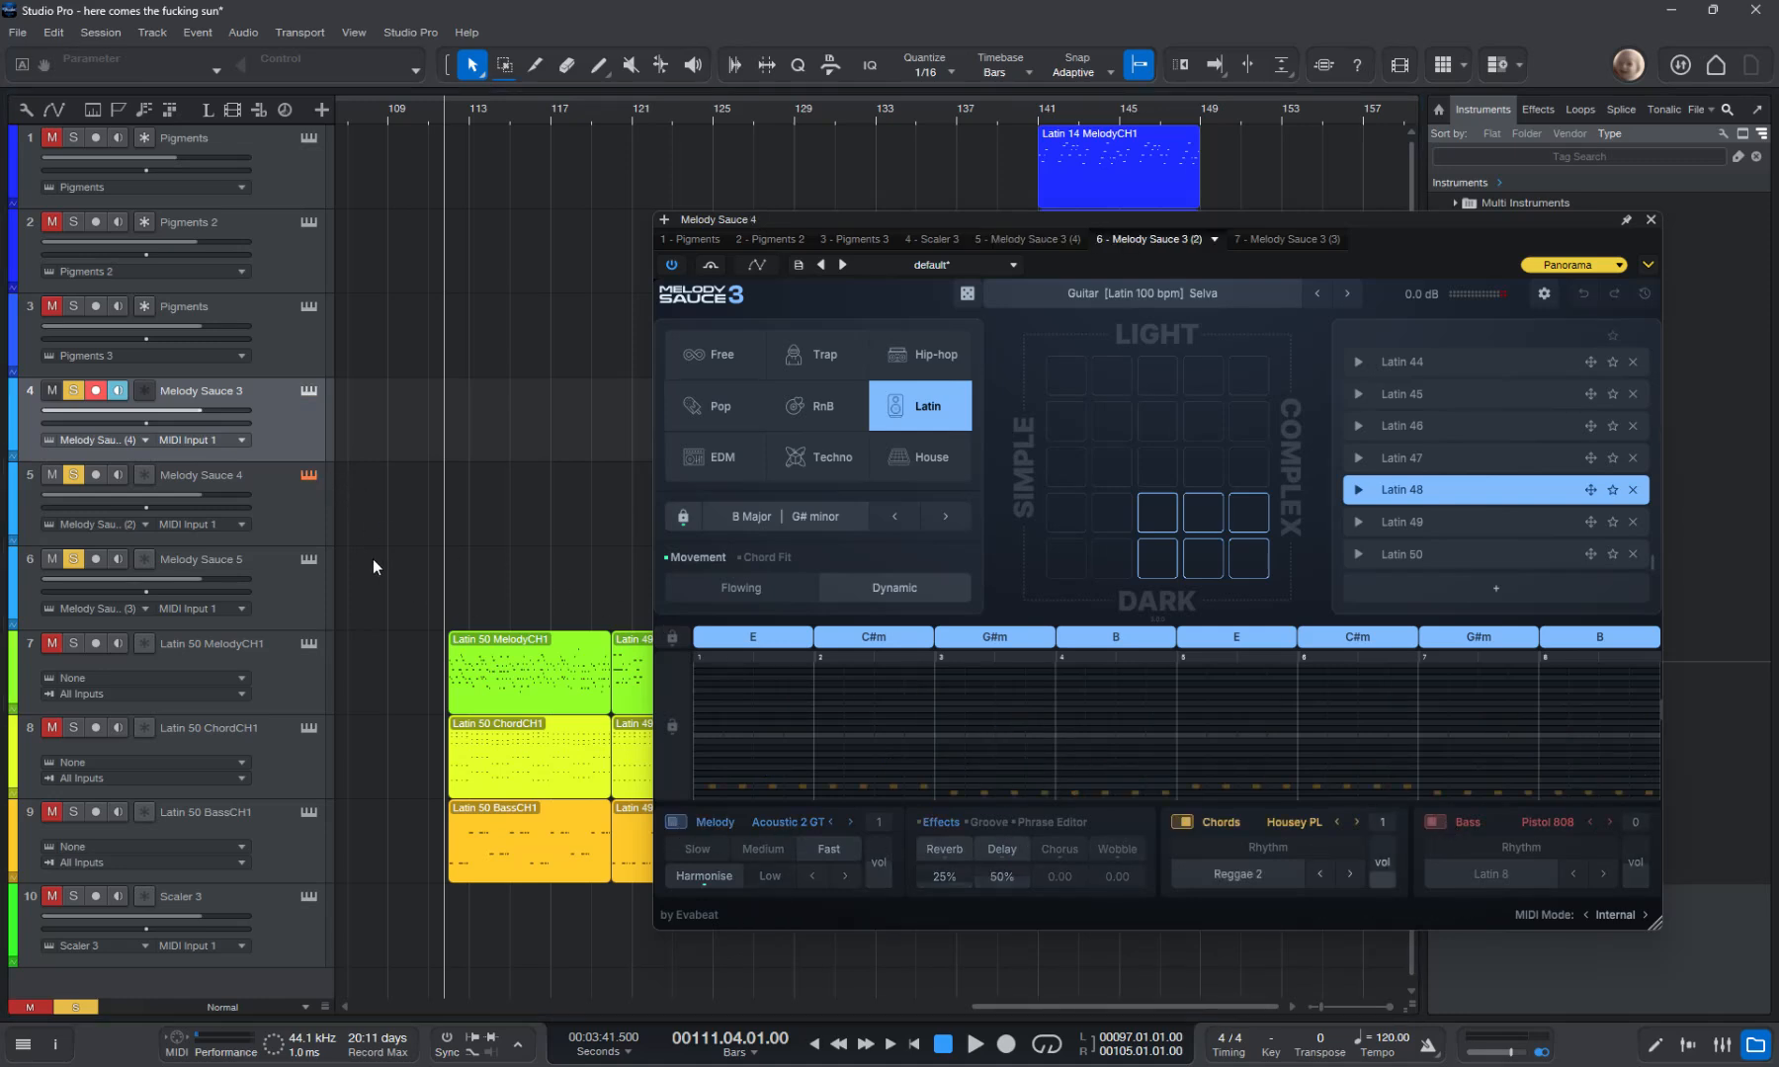
# Turn off the Melody and Chords layers in the Melody Sauce 5 track's instrument and set its MIDI mode to MIDI In.
pyautogui.click(310, 561)
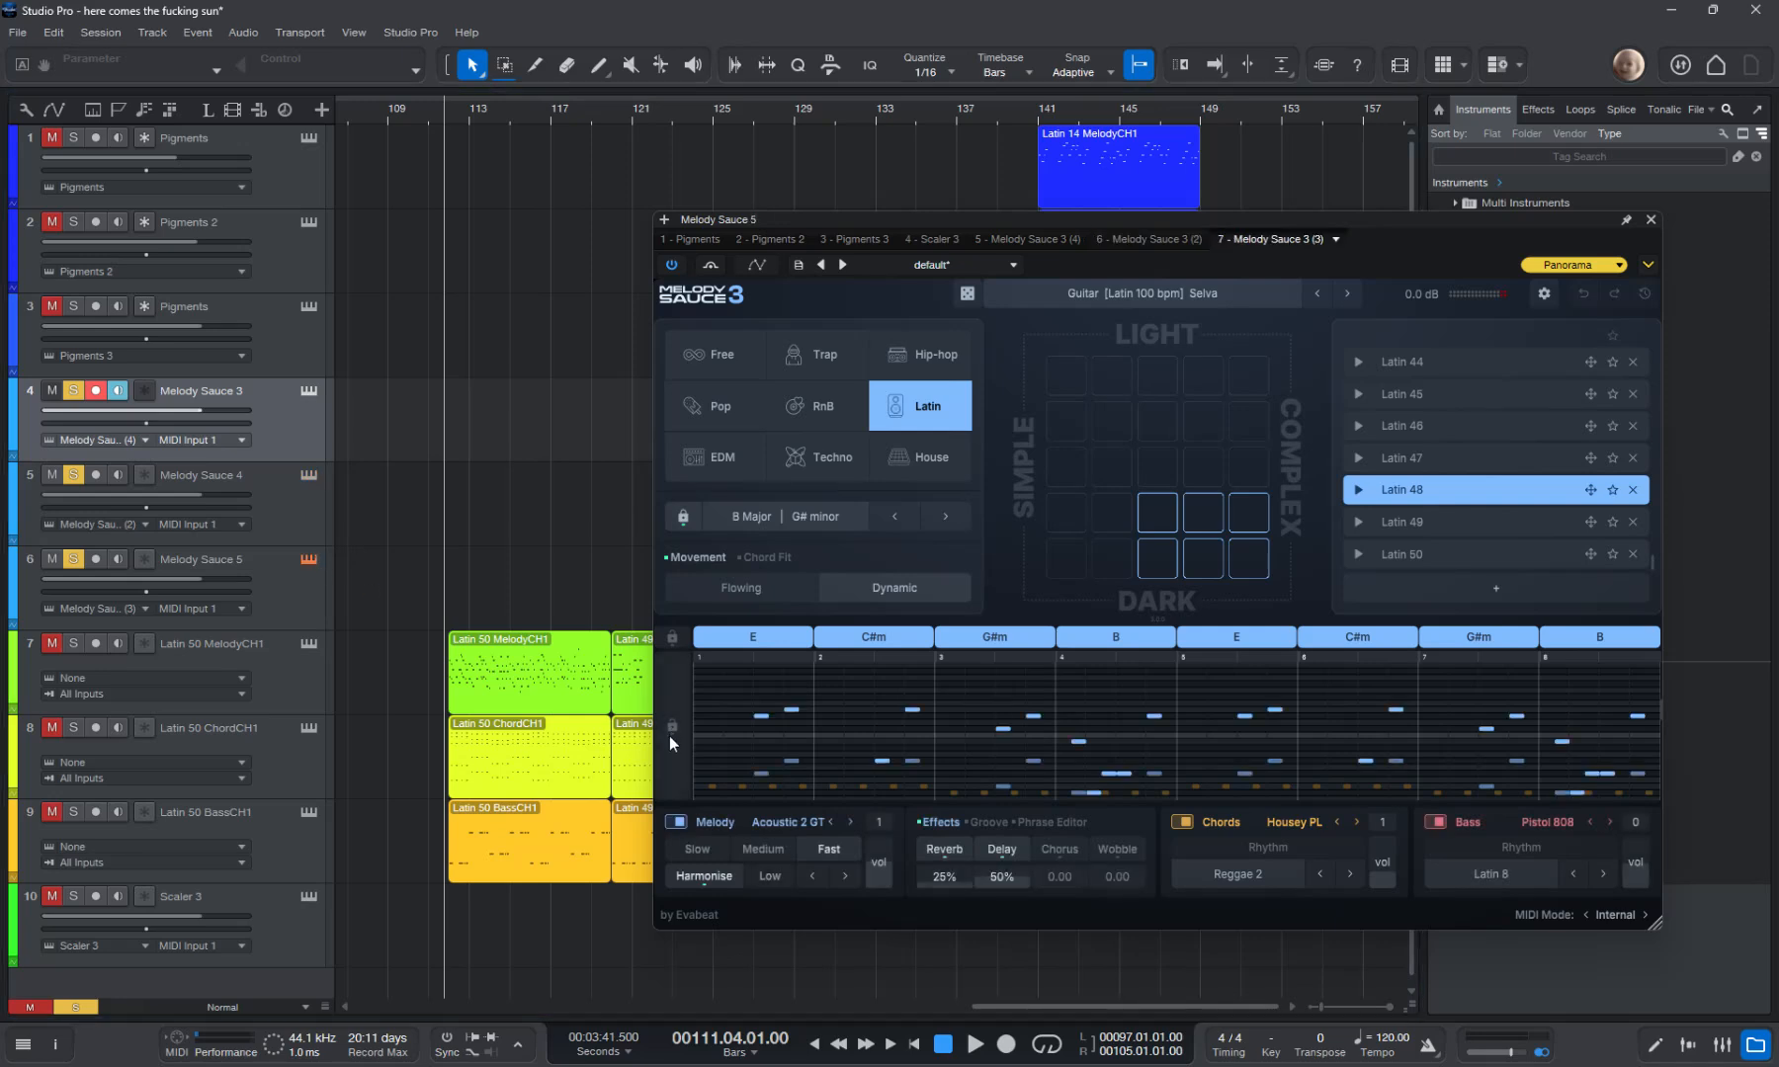
pyautogui.click(688, 822)
pyautogui.click(1183, 822)
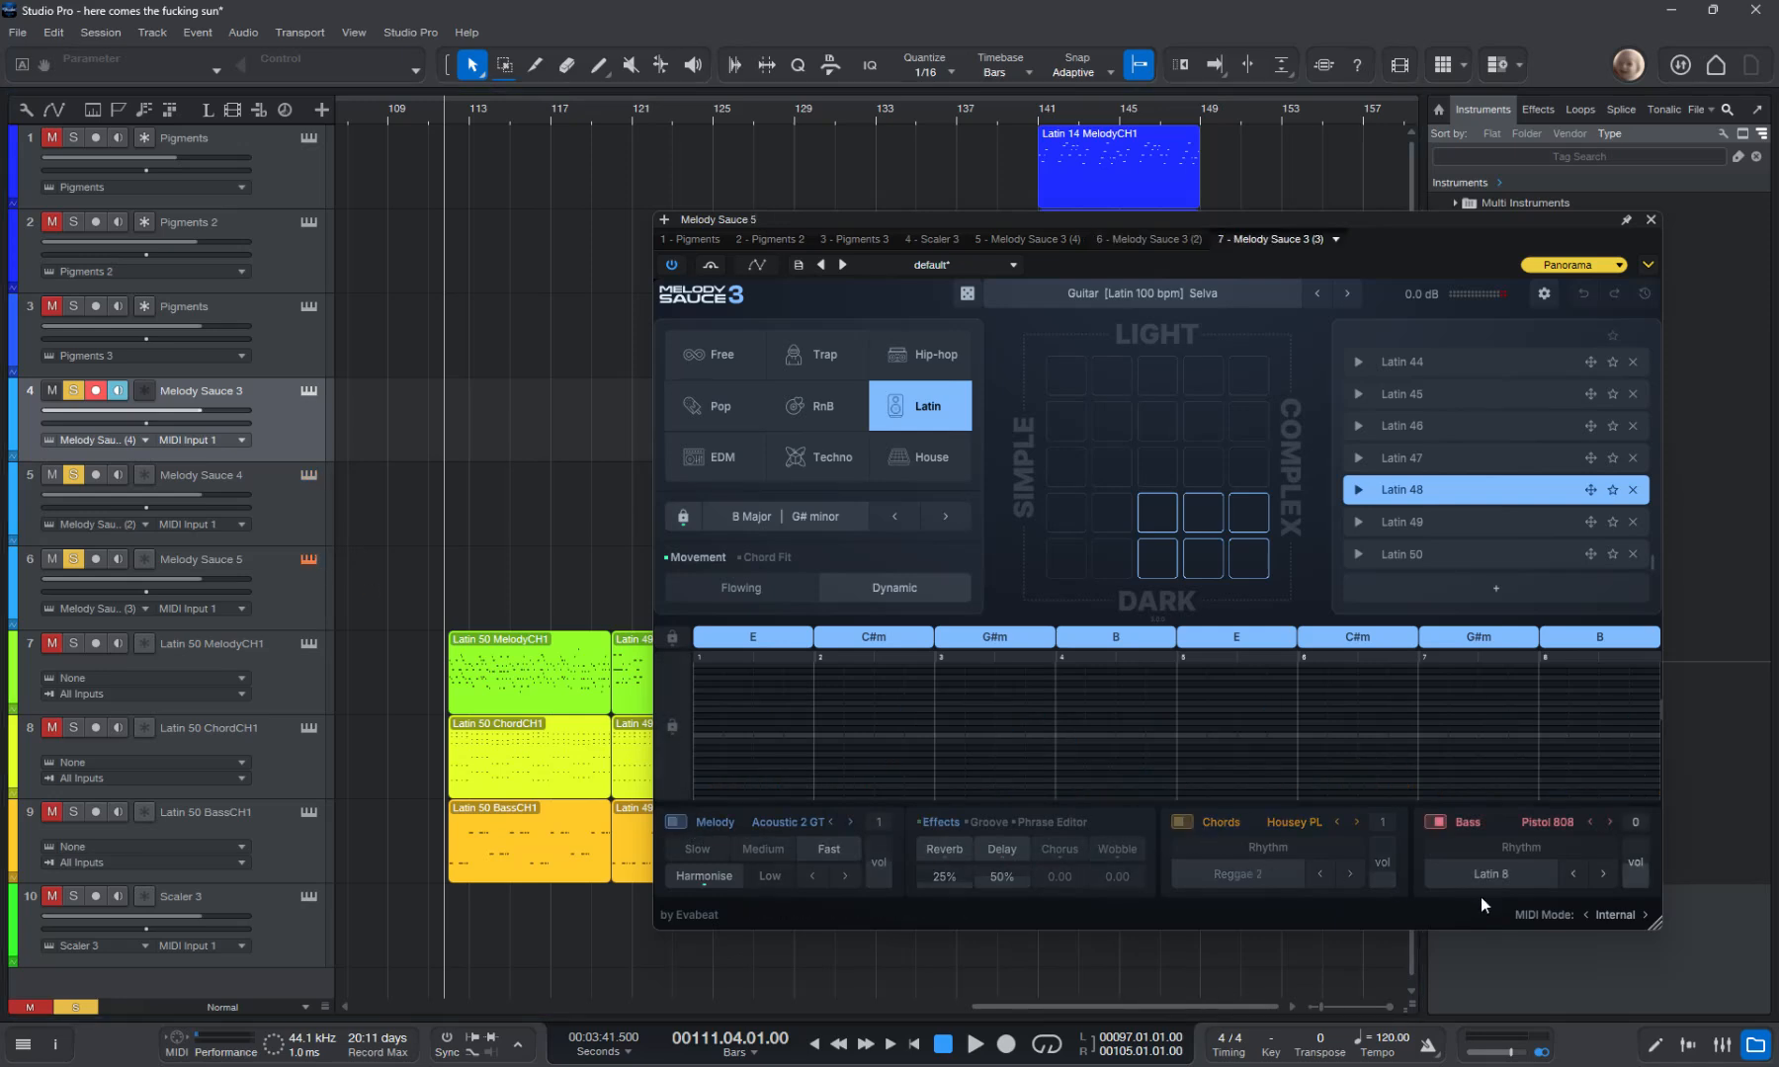
pyautogui.click(1602, 912)
pyautogui.click(1621, 954)
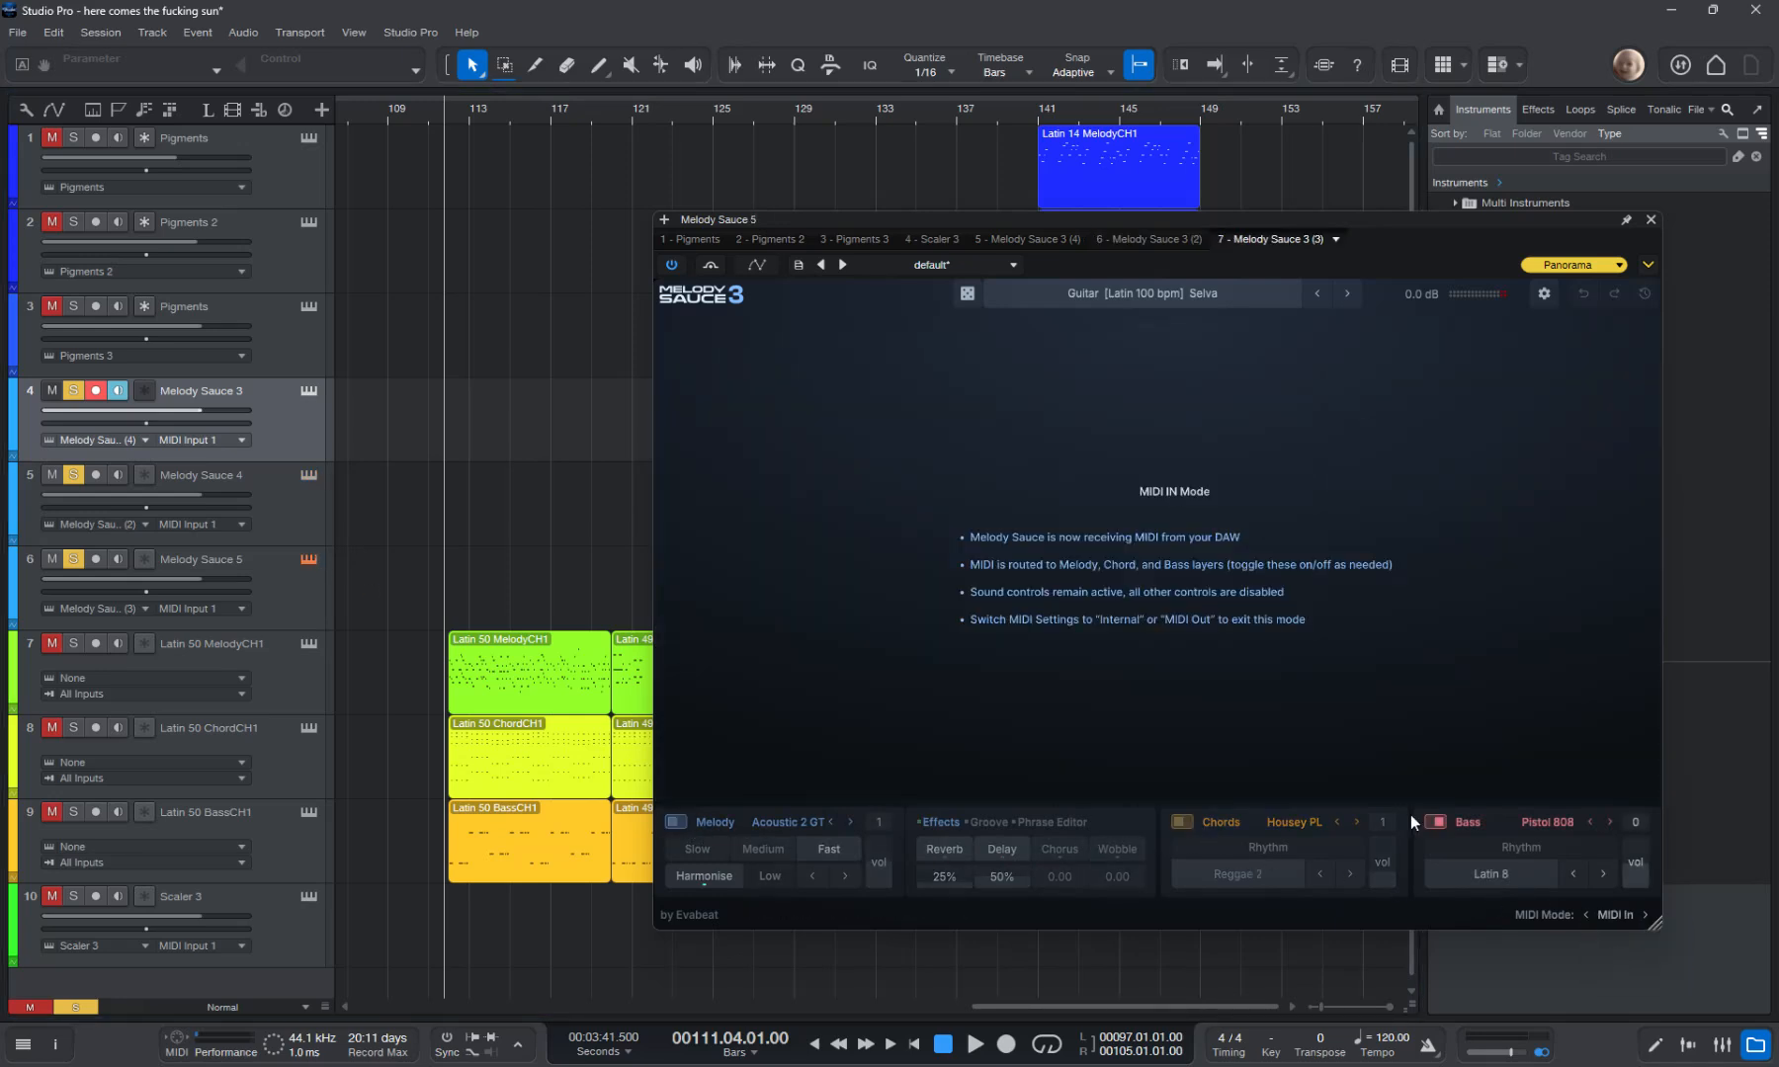
# Set the MIDI mode of the Melody Sauce 4 track's instrument to MIDI In.
pyautogui.click(275, 497)
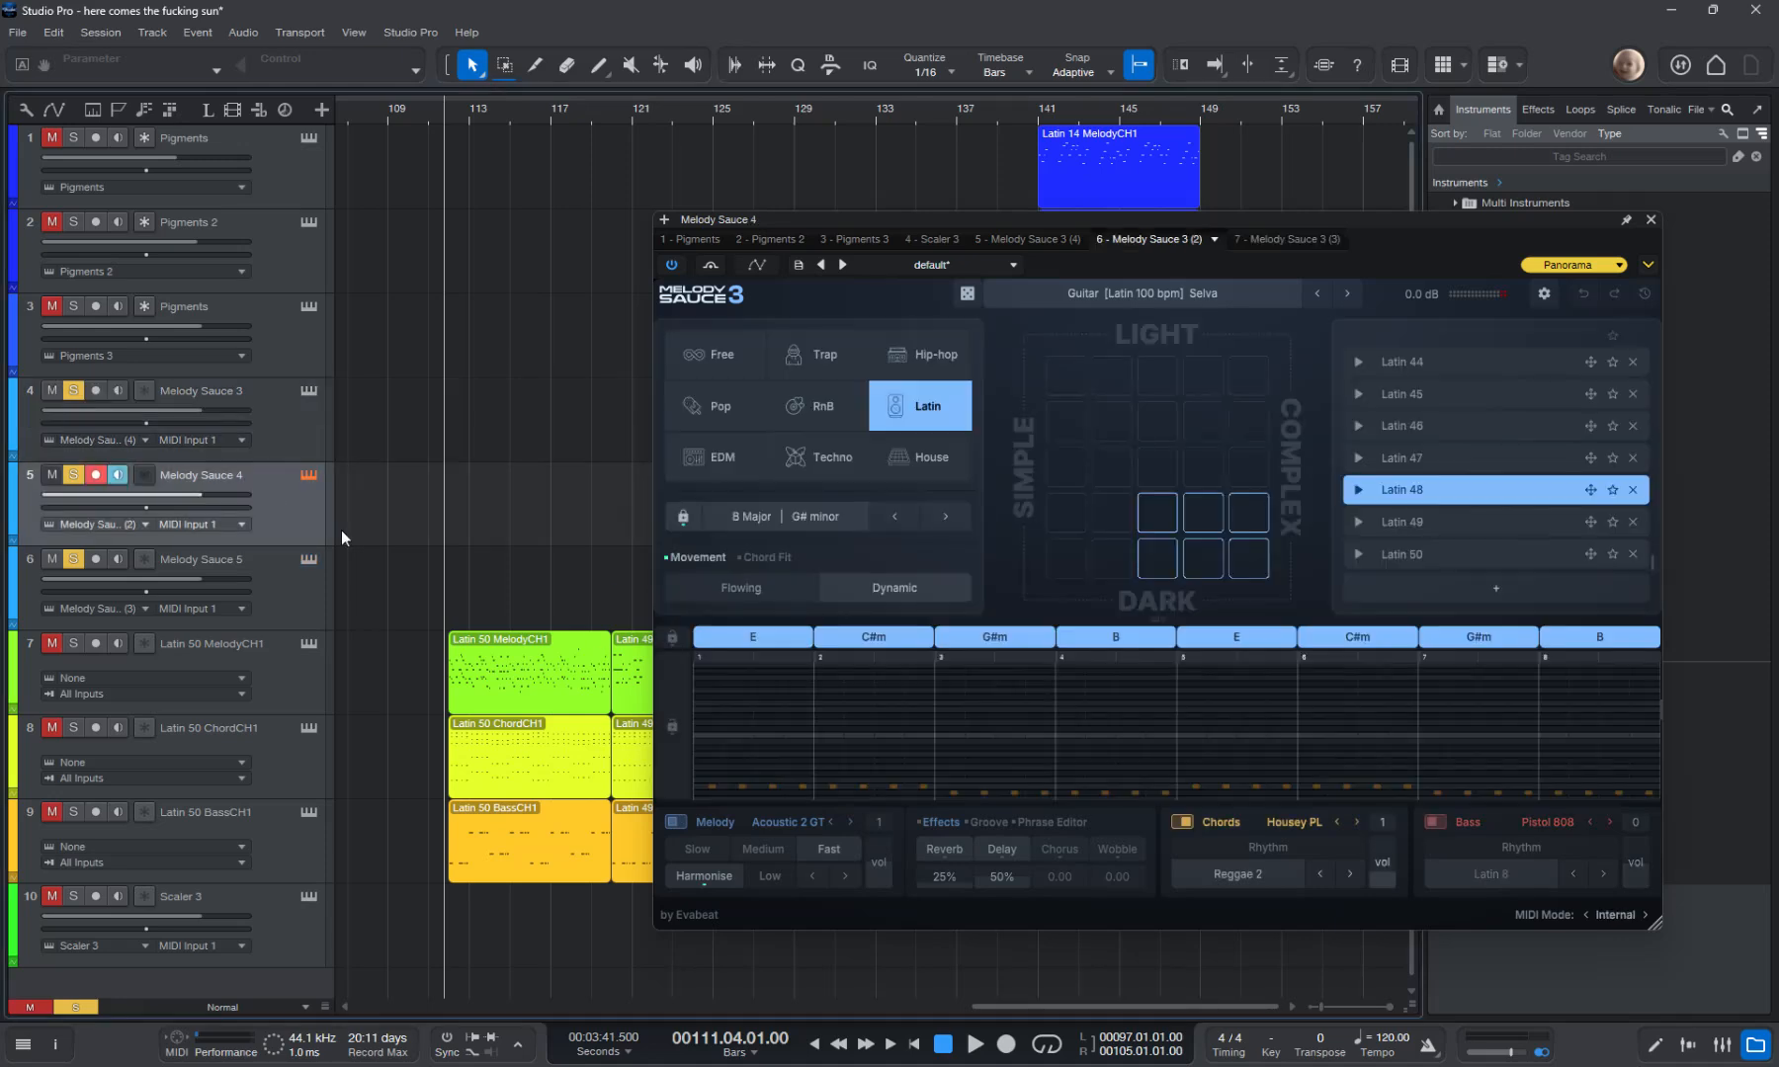
pyautogui.click(1613, 914)
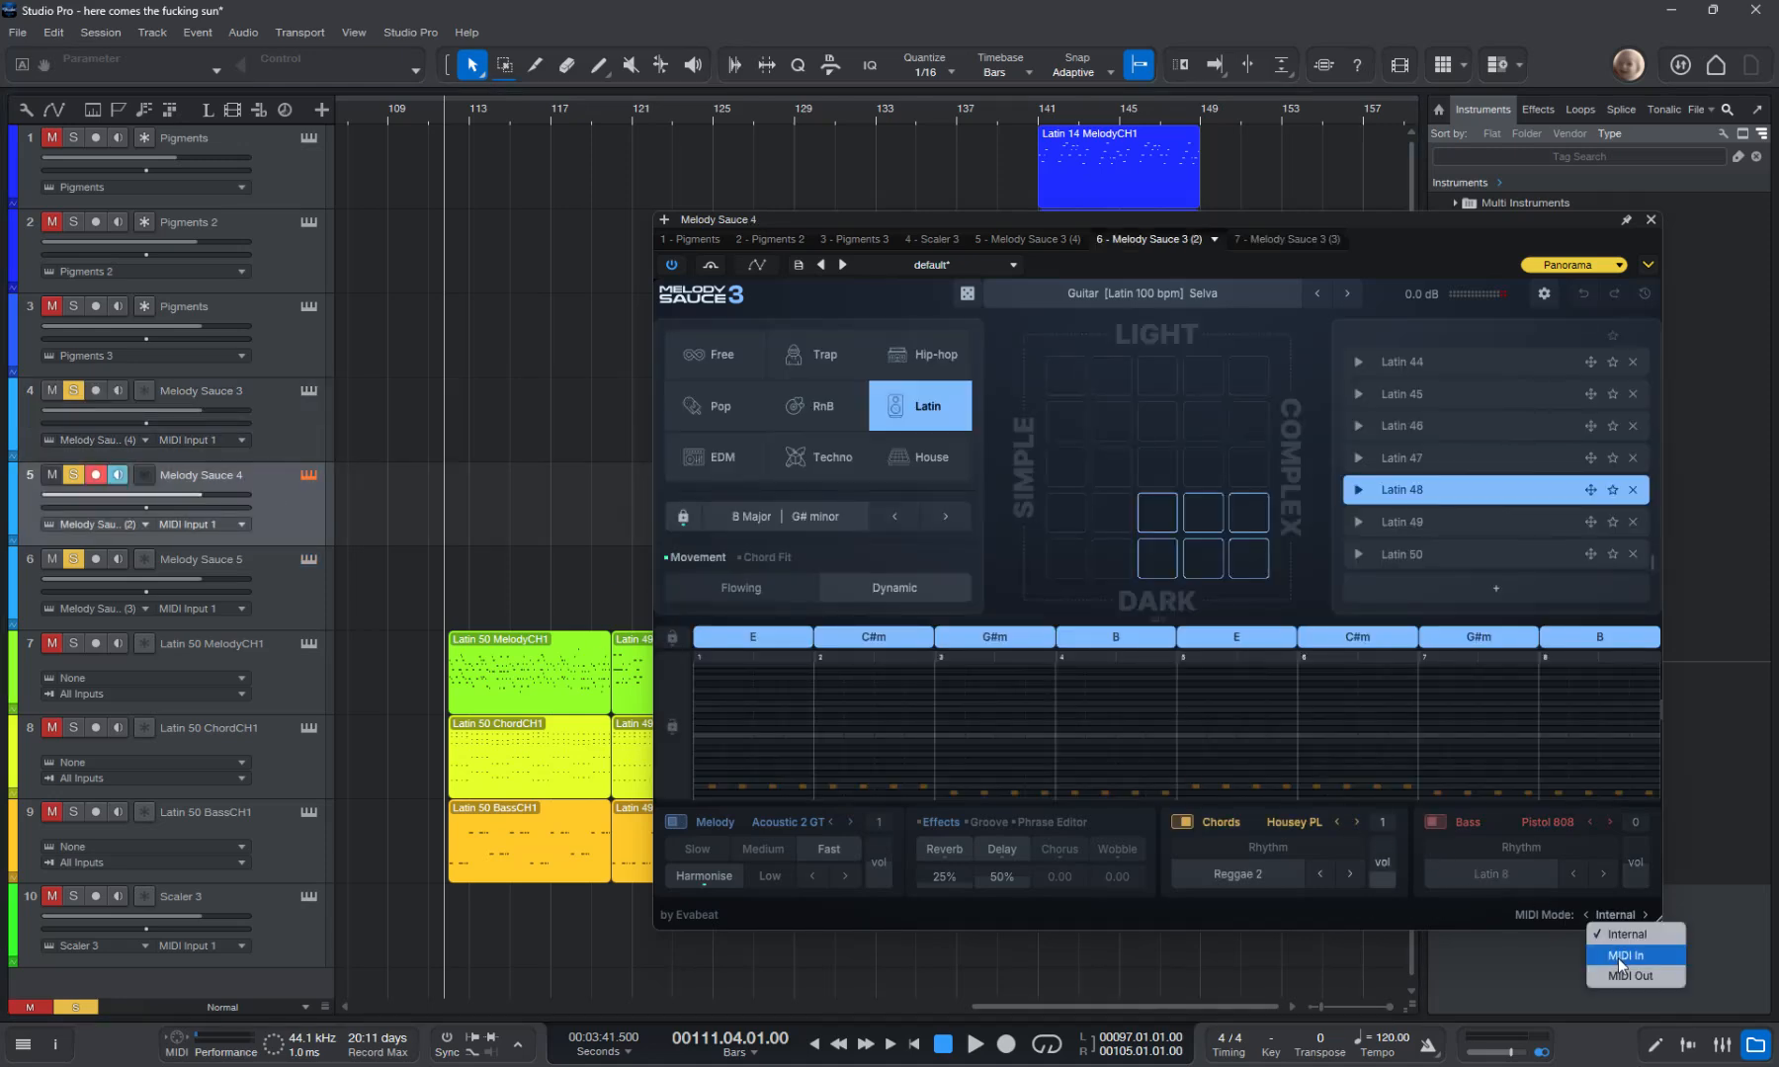
pyautogui.click(1621, 954)
# Check the MIDI mode and active layers of the Melody Sauce 5 and Melody Sauce 4 instruments.
pyautogui.click(294, 593)
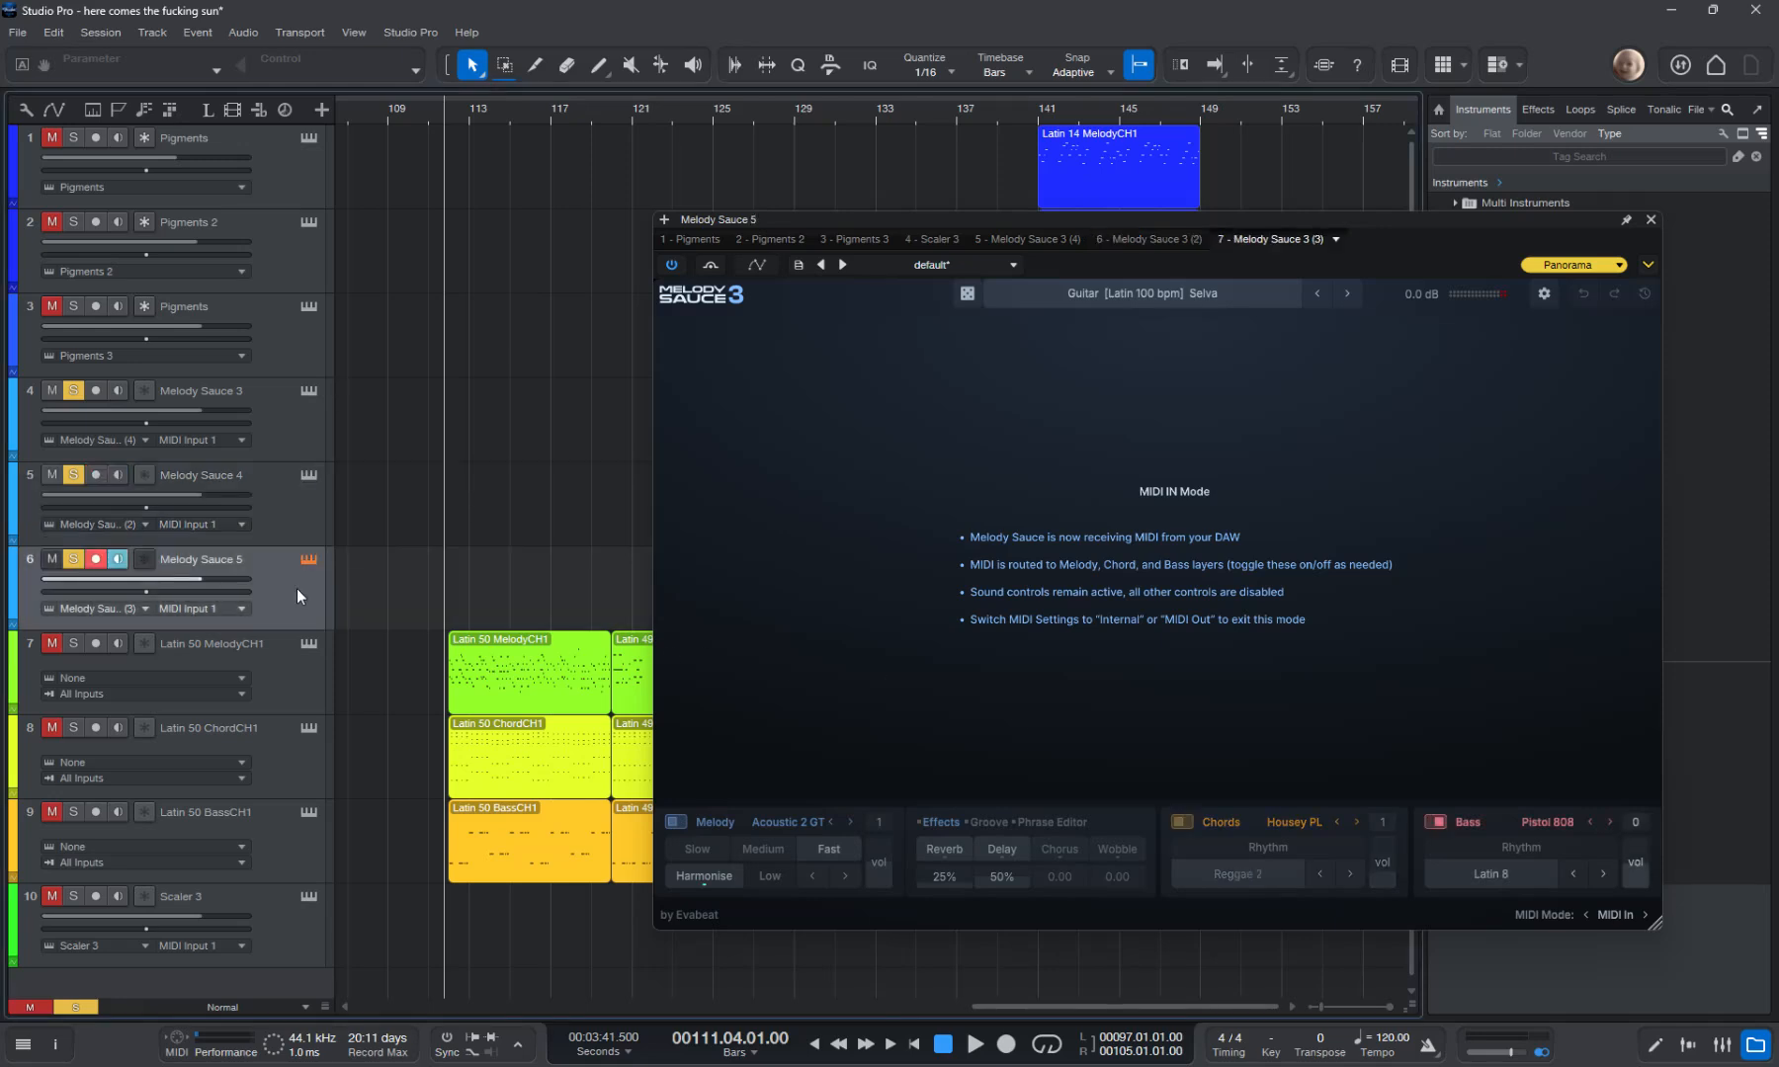
pyautogui.click(1614, 917)
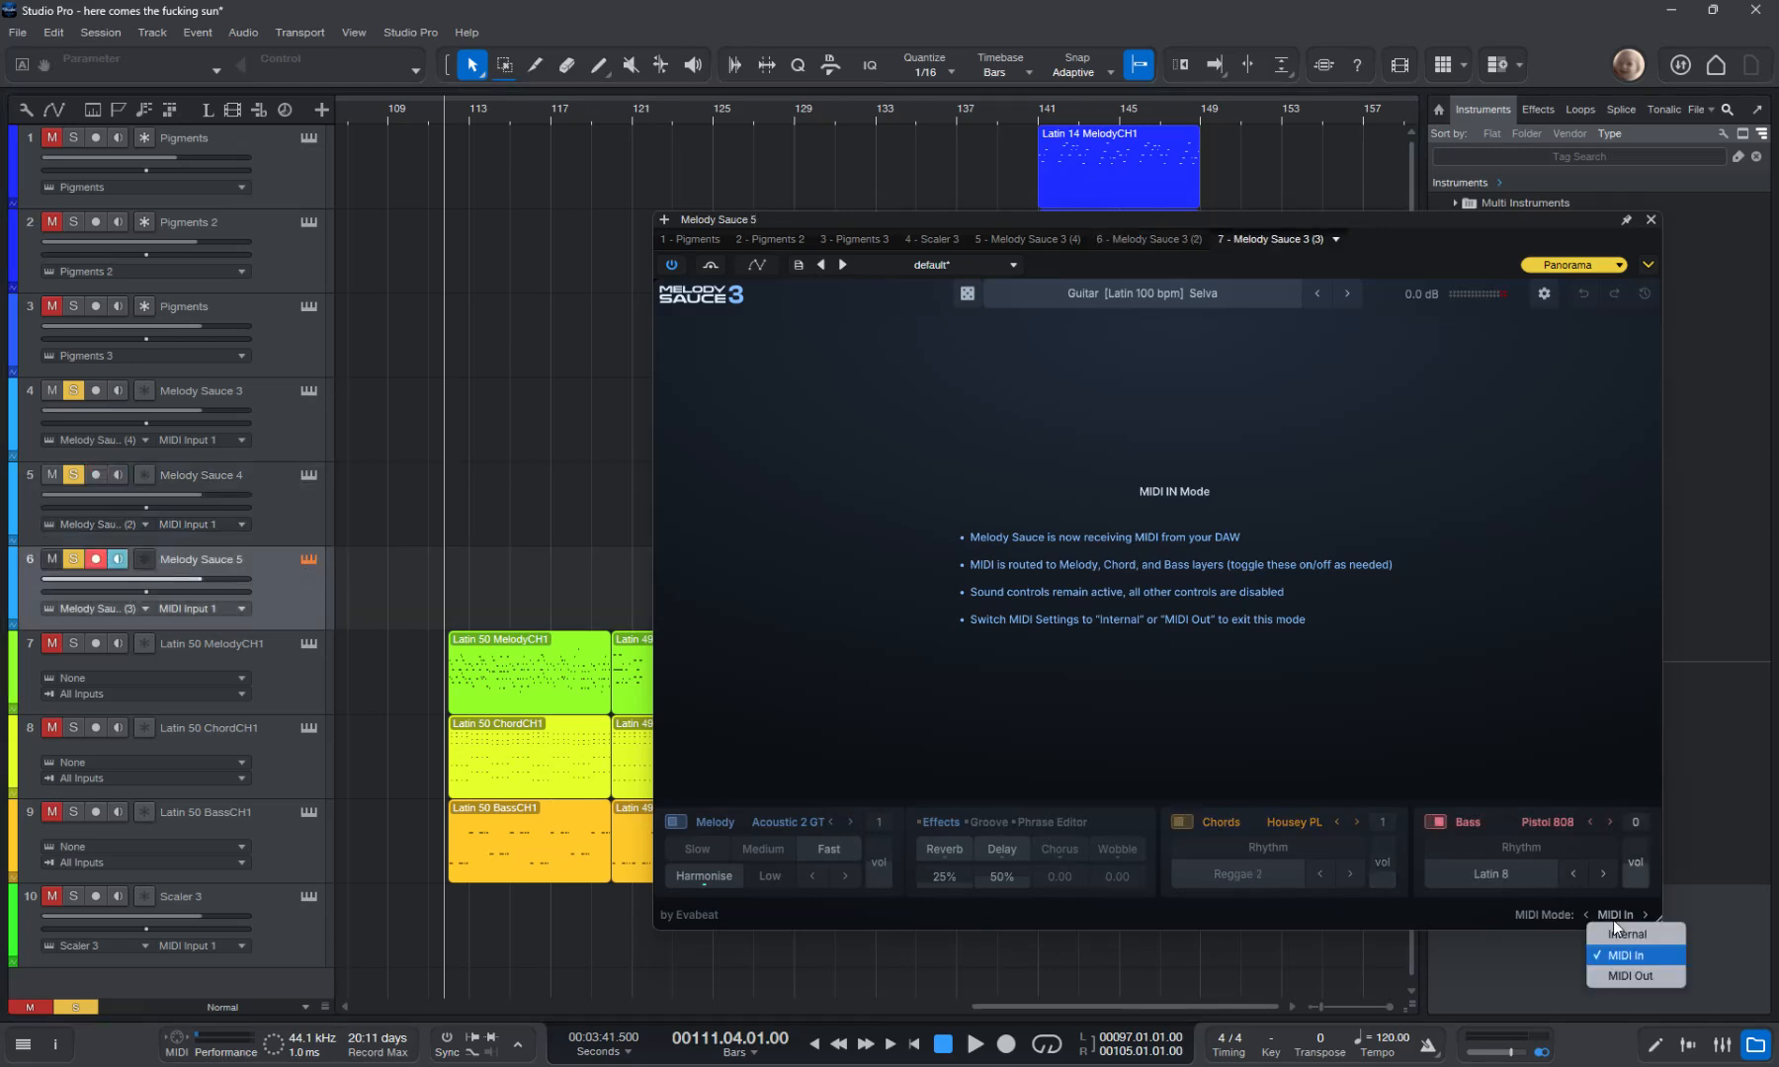
pyautogui.click(1623, 955)
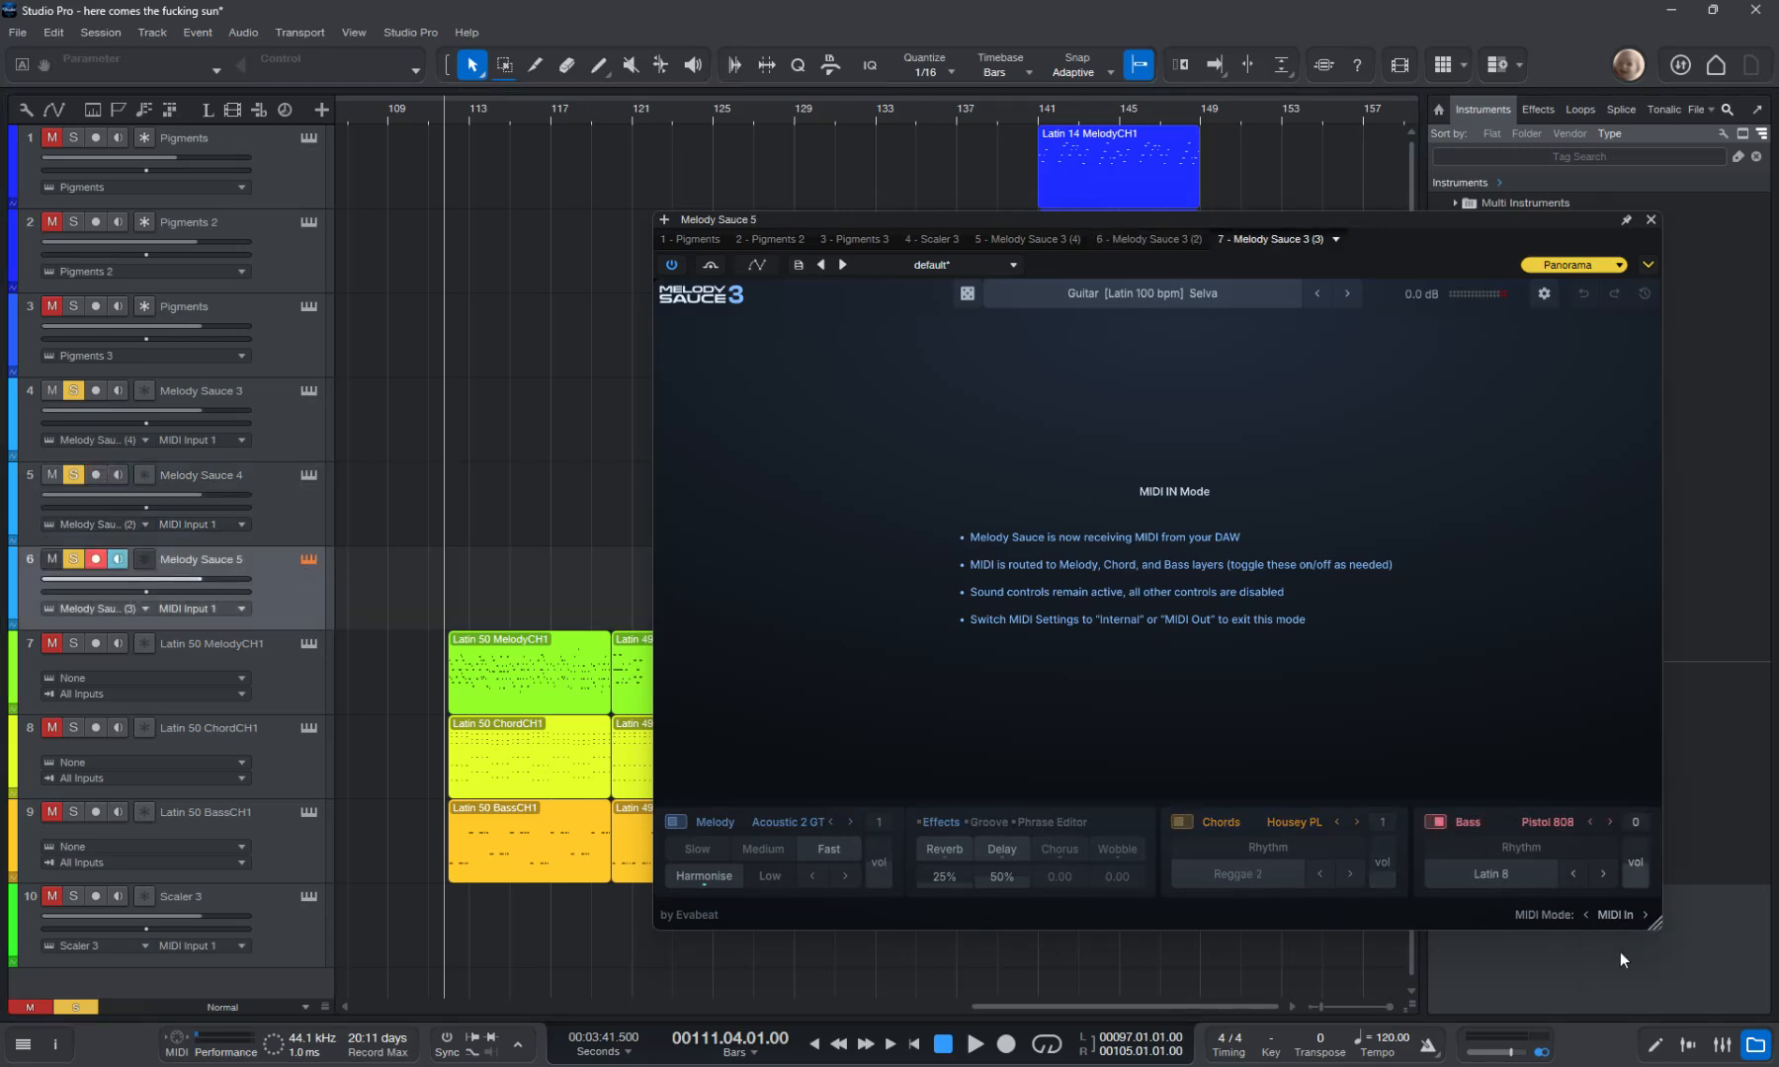
pyautogui.click(282, 502)
pyautogui.click(310, 475)
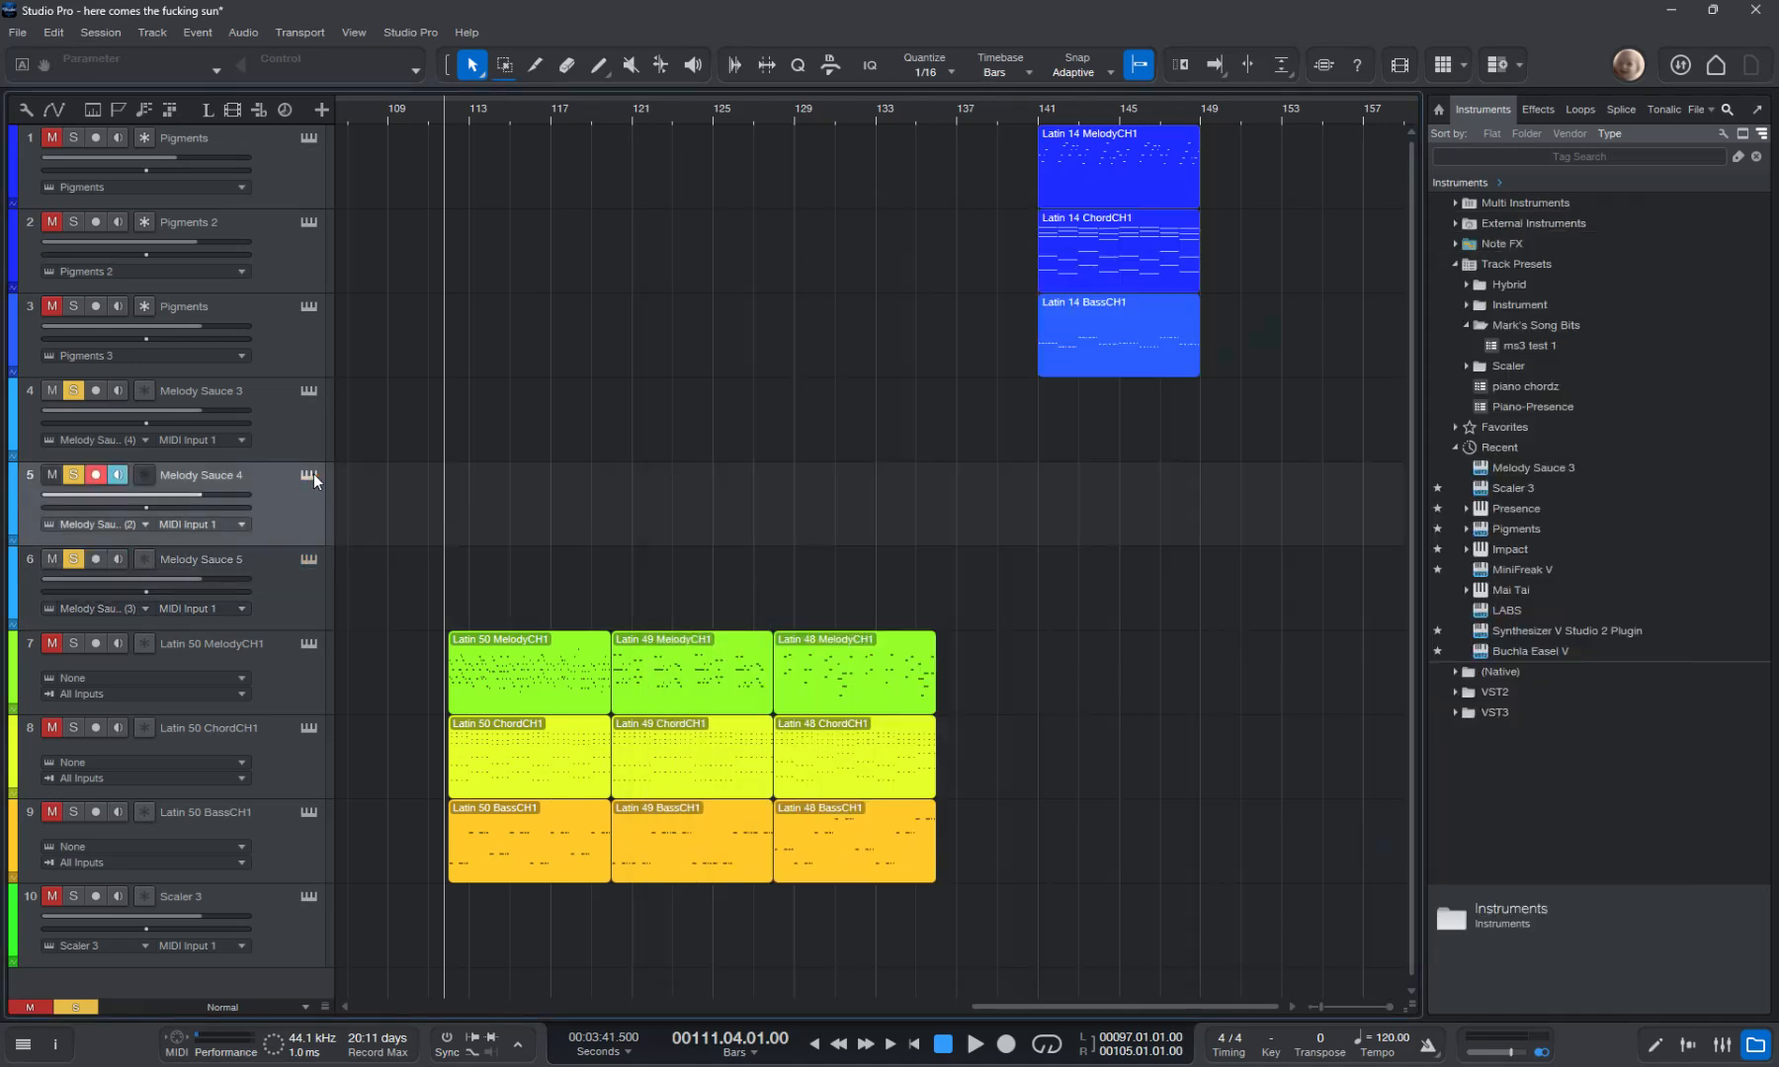
pyautogui.click(309, 475)
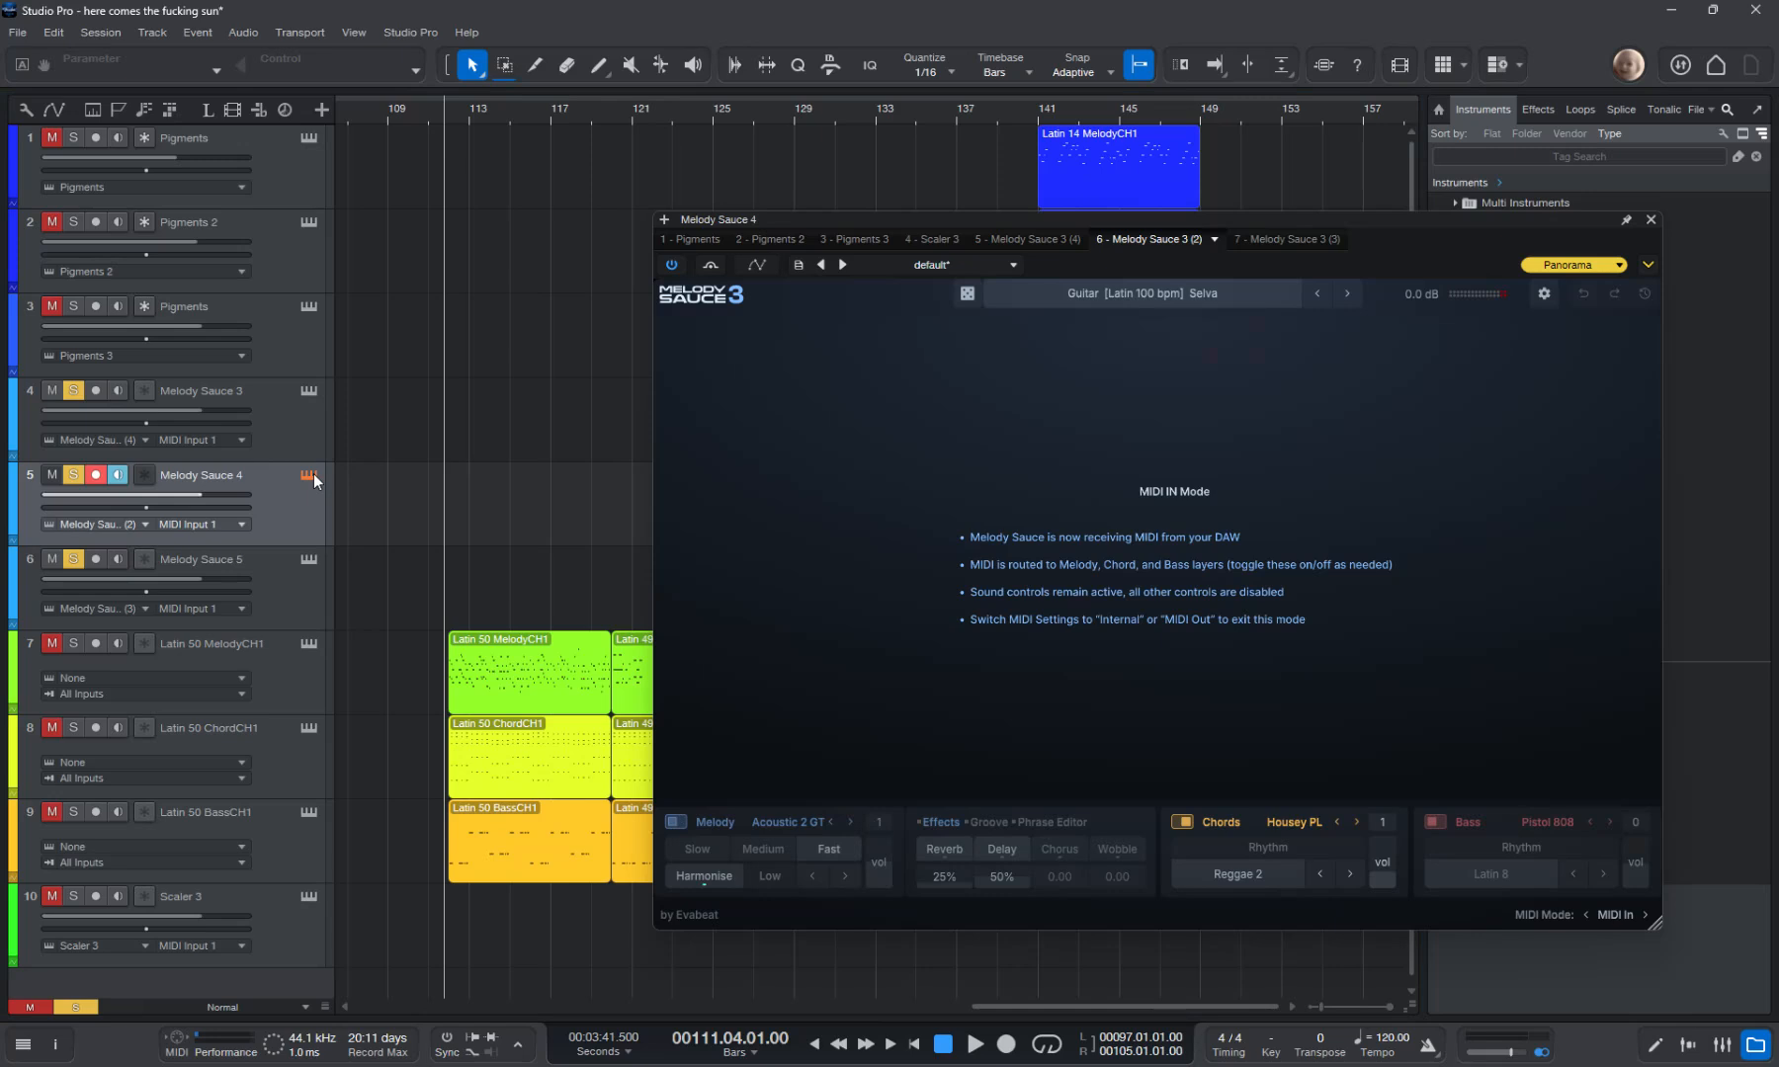
# Set the MIDI mode of the Melody Sauce 3 track's instrument to MIDI In.
pyautogui.click(309, 392)
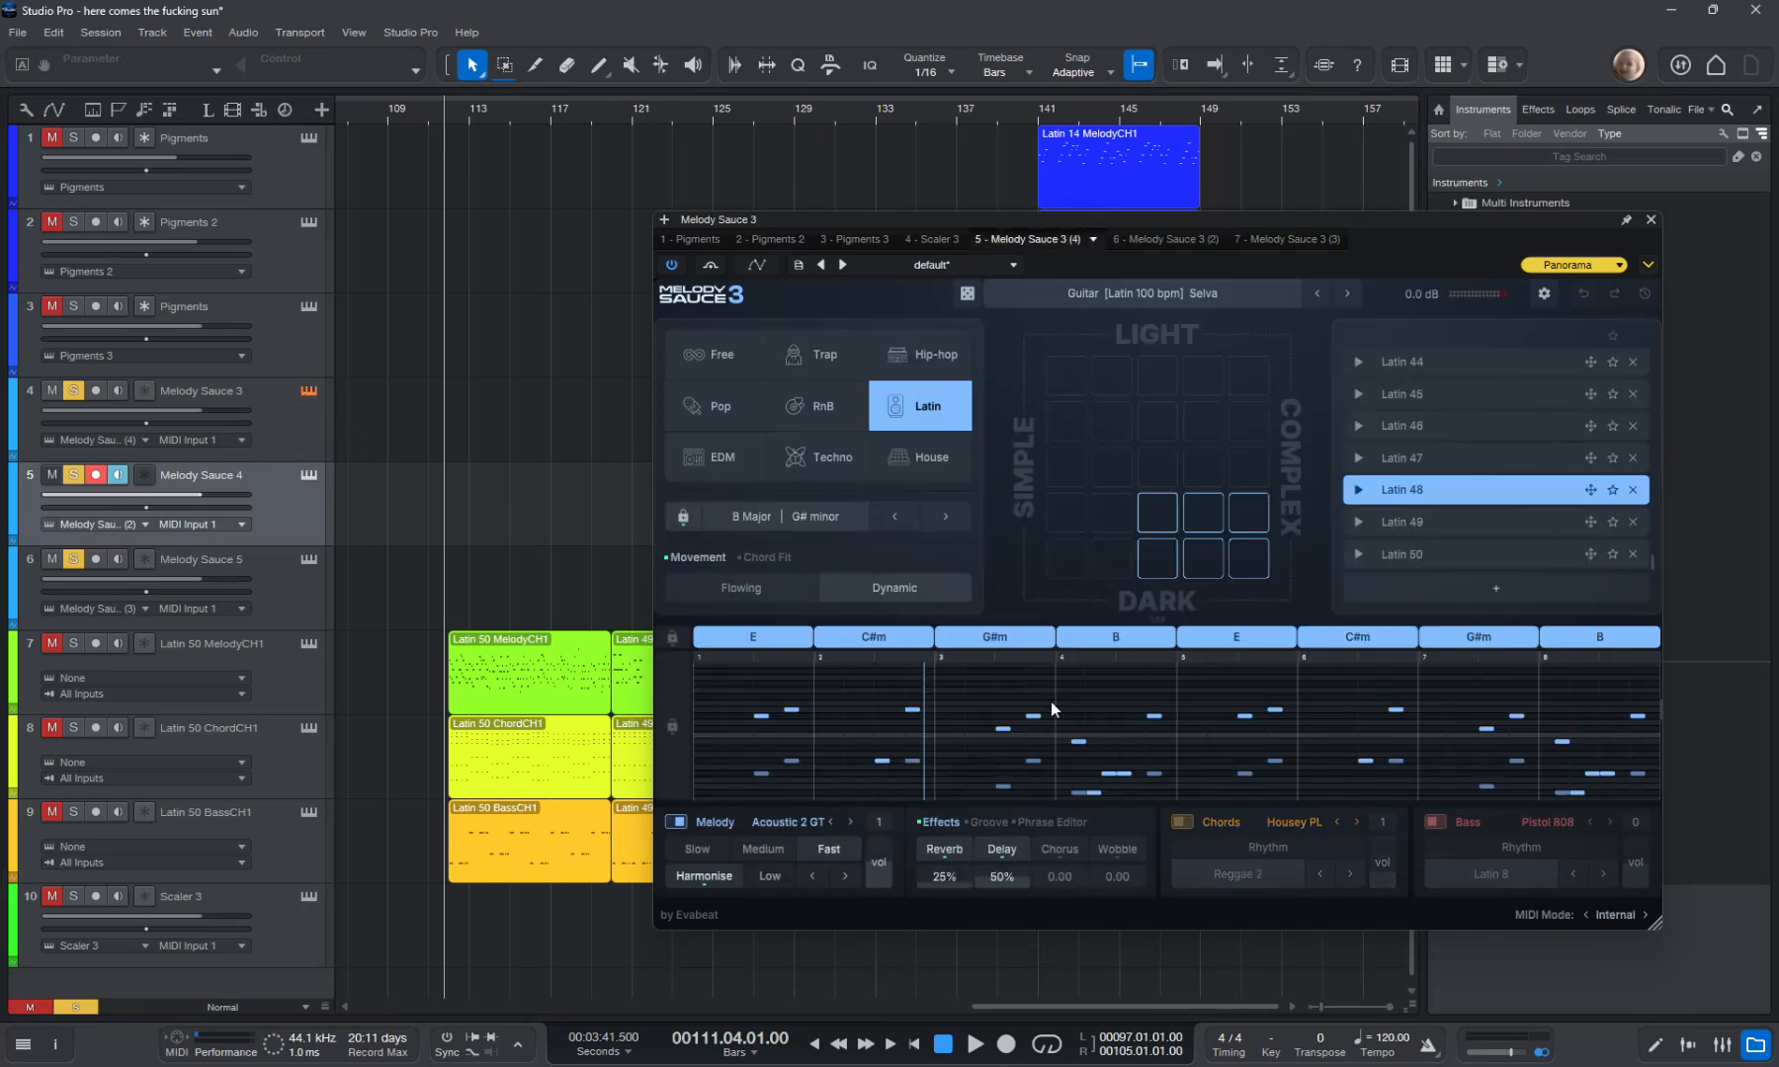
pyautogui.click(1622, 919)
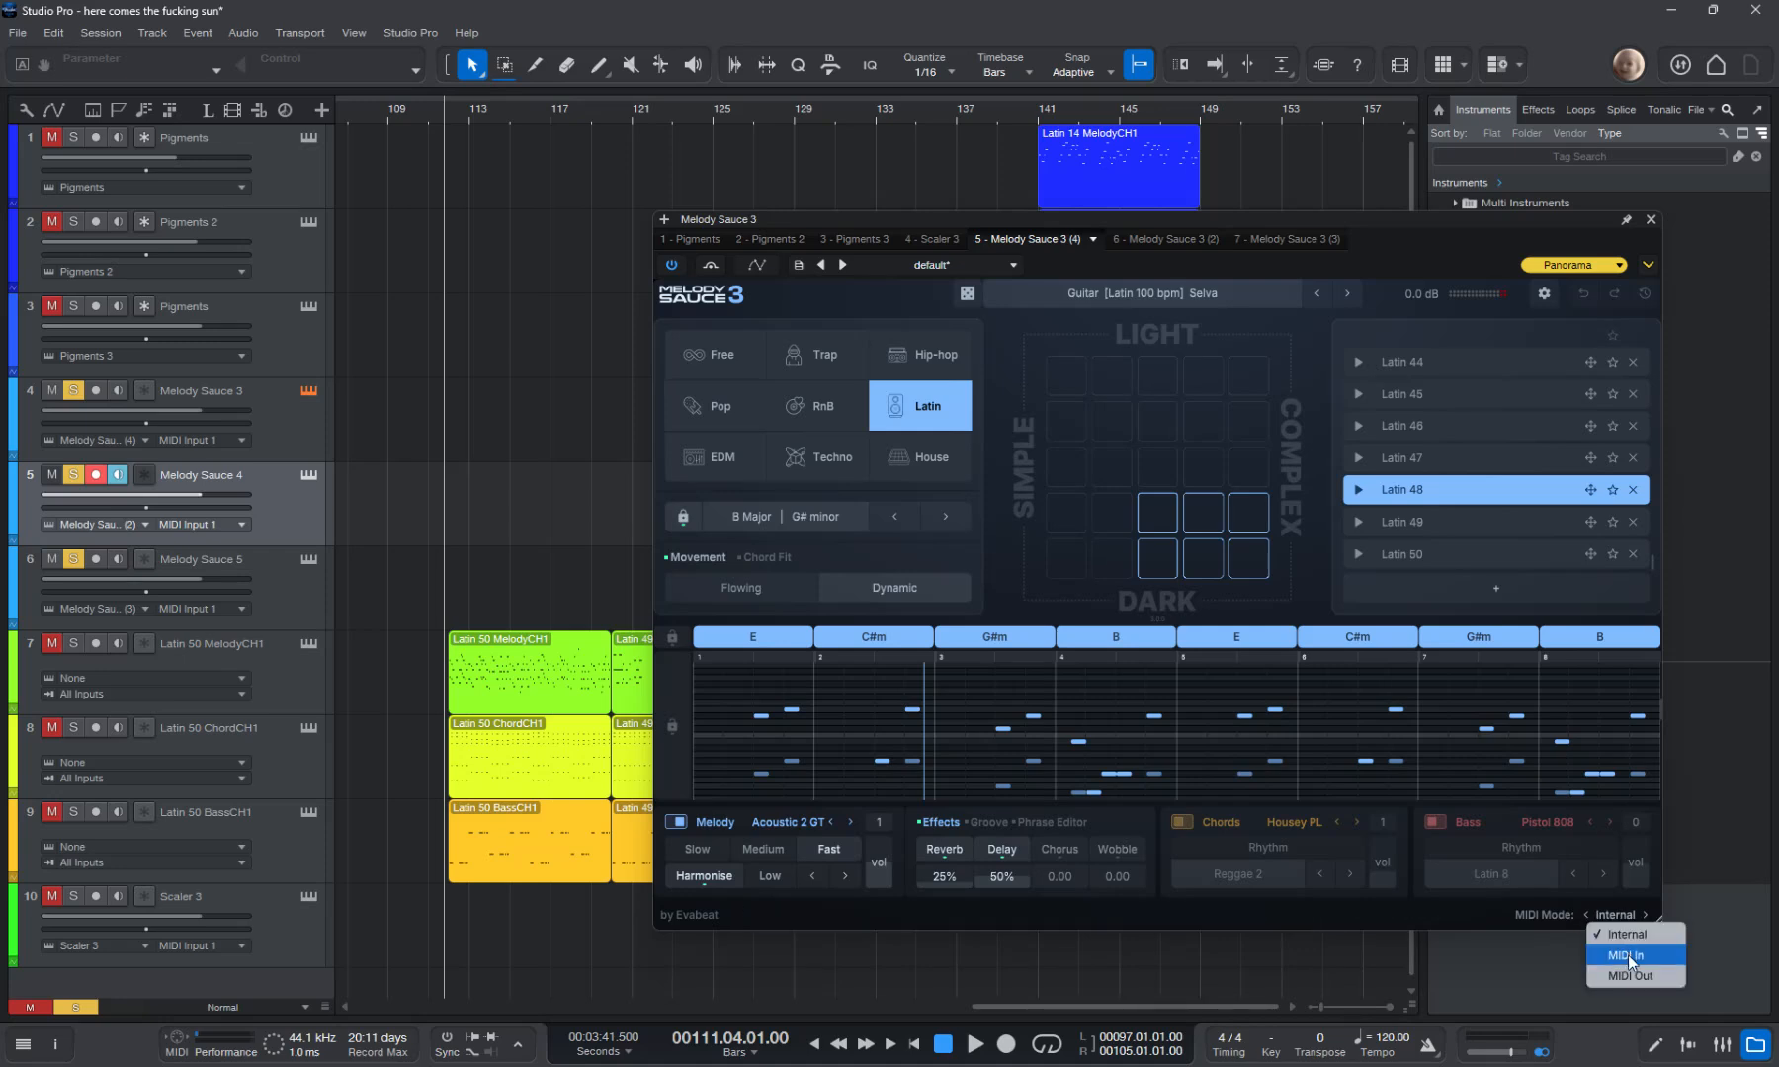
pyautogui.click(1628, 955)
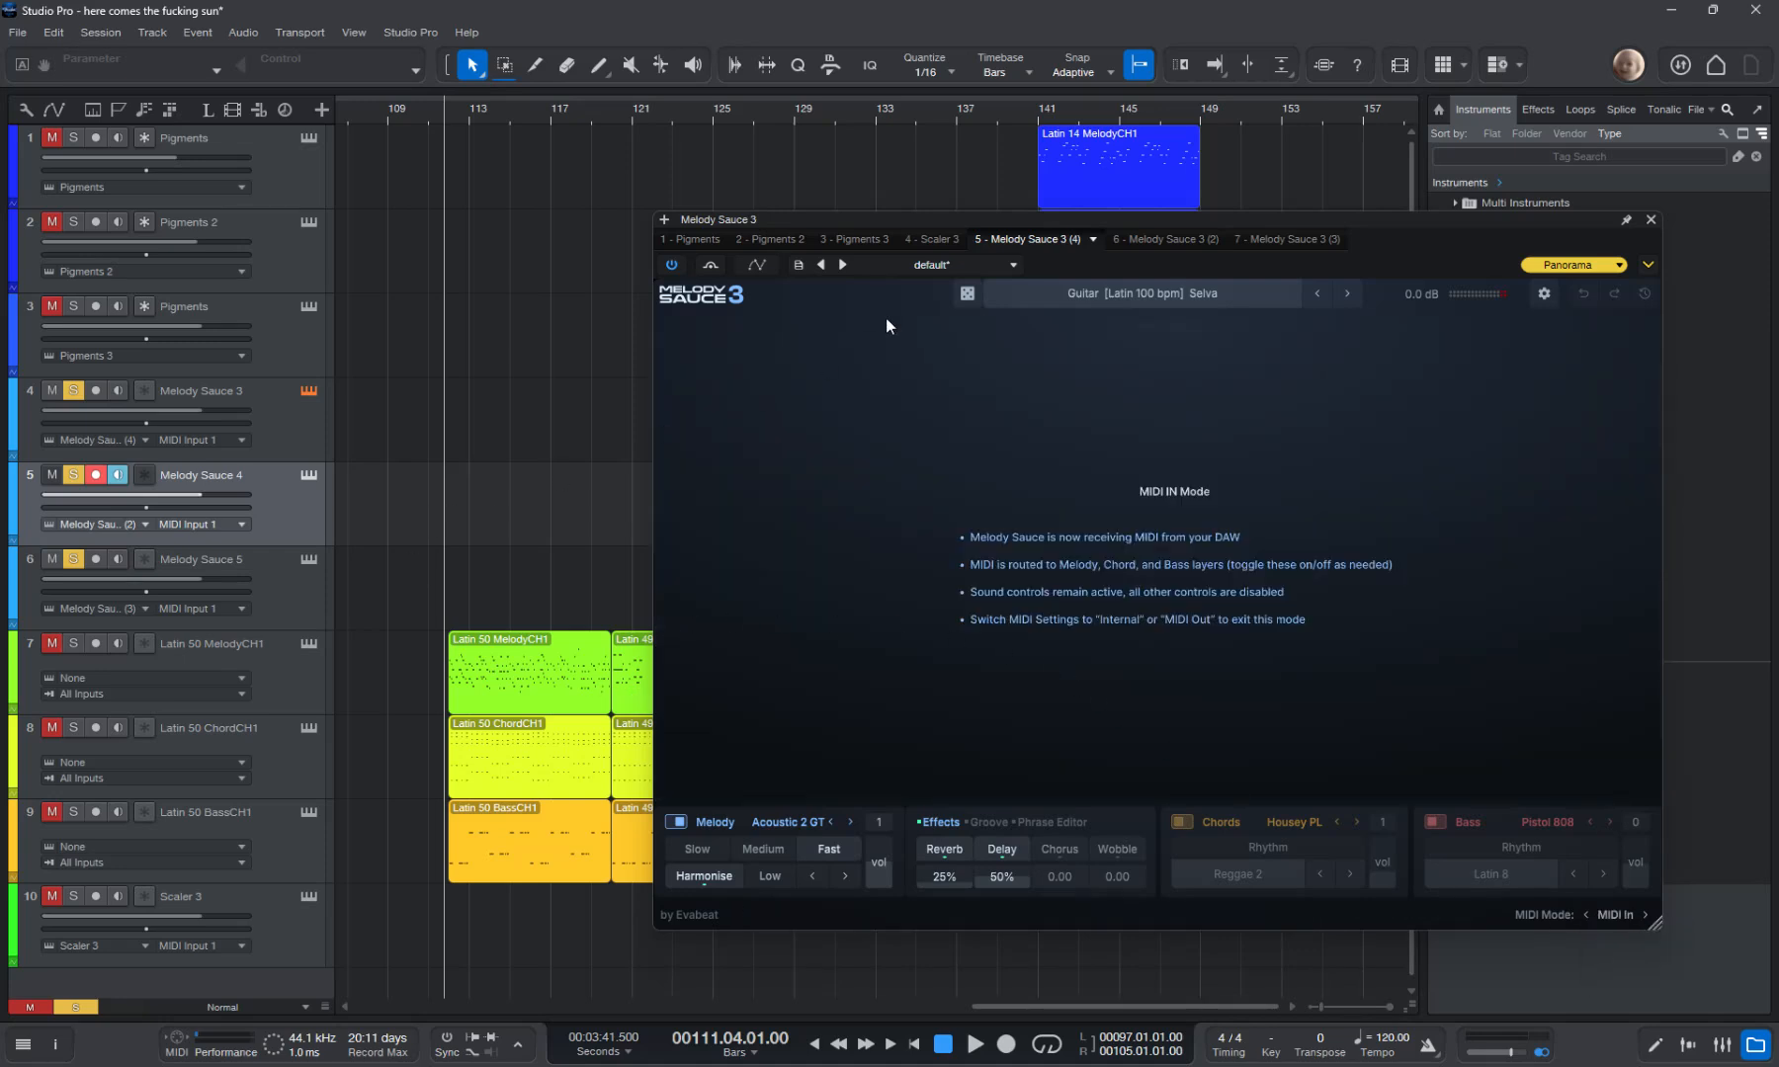
# Move all the Latin 50, 49 and 48 melody, chord and bass clips onto the Melody Sauce 3, 4 and 5 tracks respectively.
pyautogui.moveTo(1007, 225); pyautogui.dragTo(1318, 210)
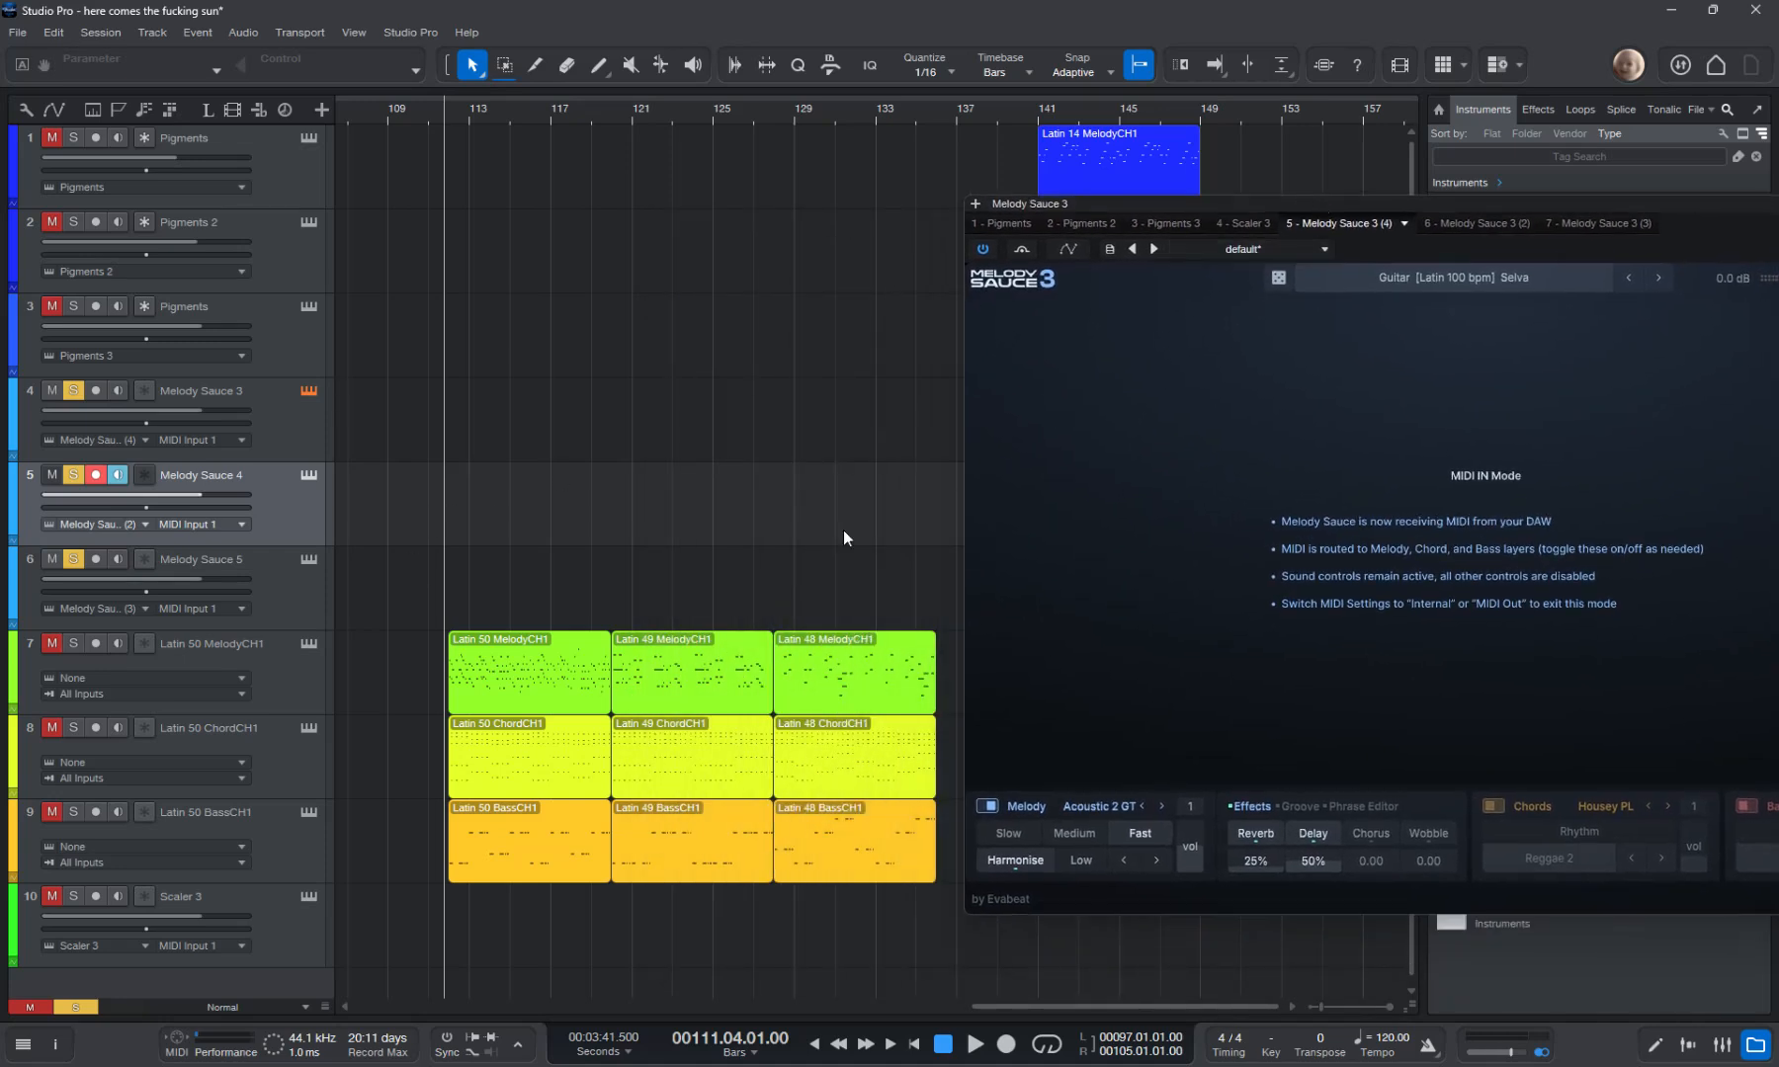
pyautogui.moveTo(461, 584); pyautogui.dragTo(807, 853)
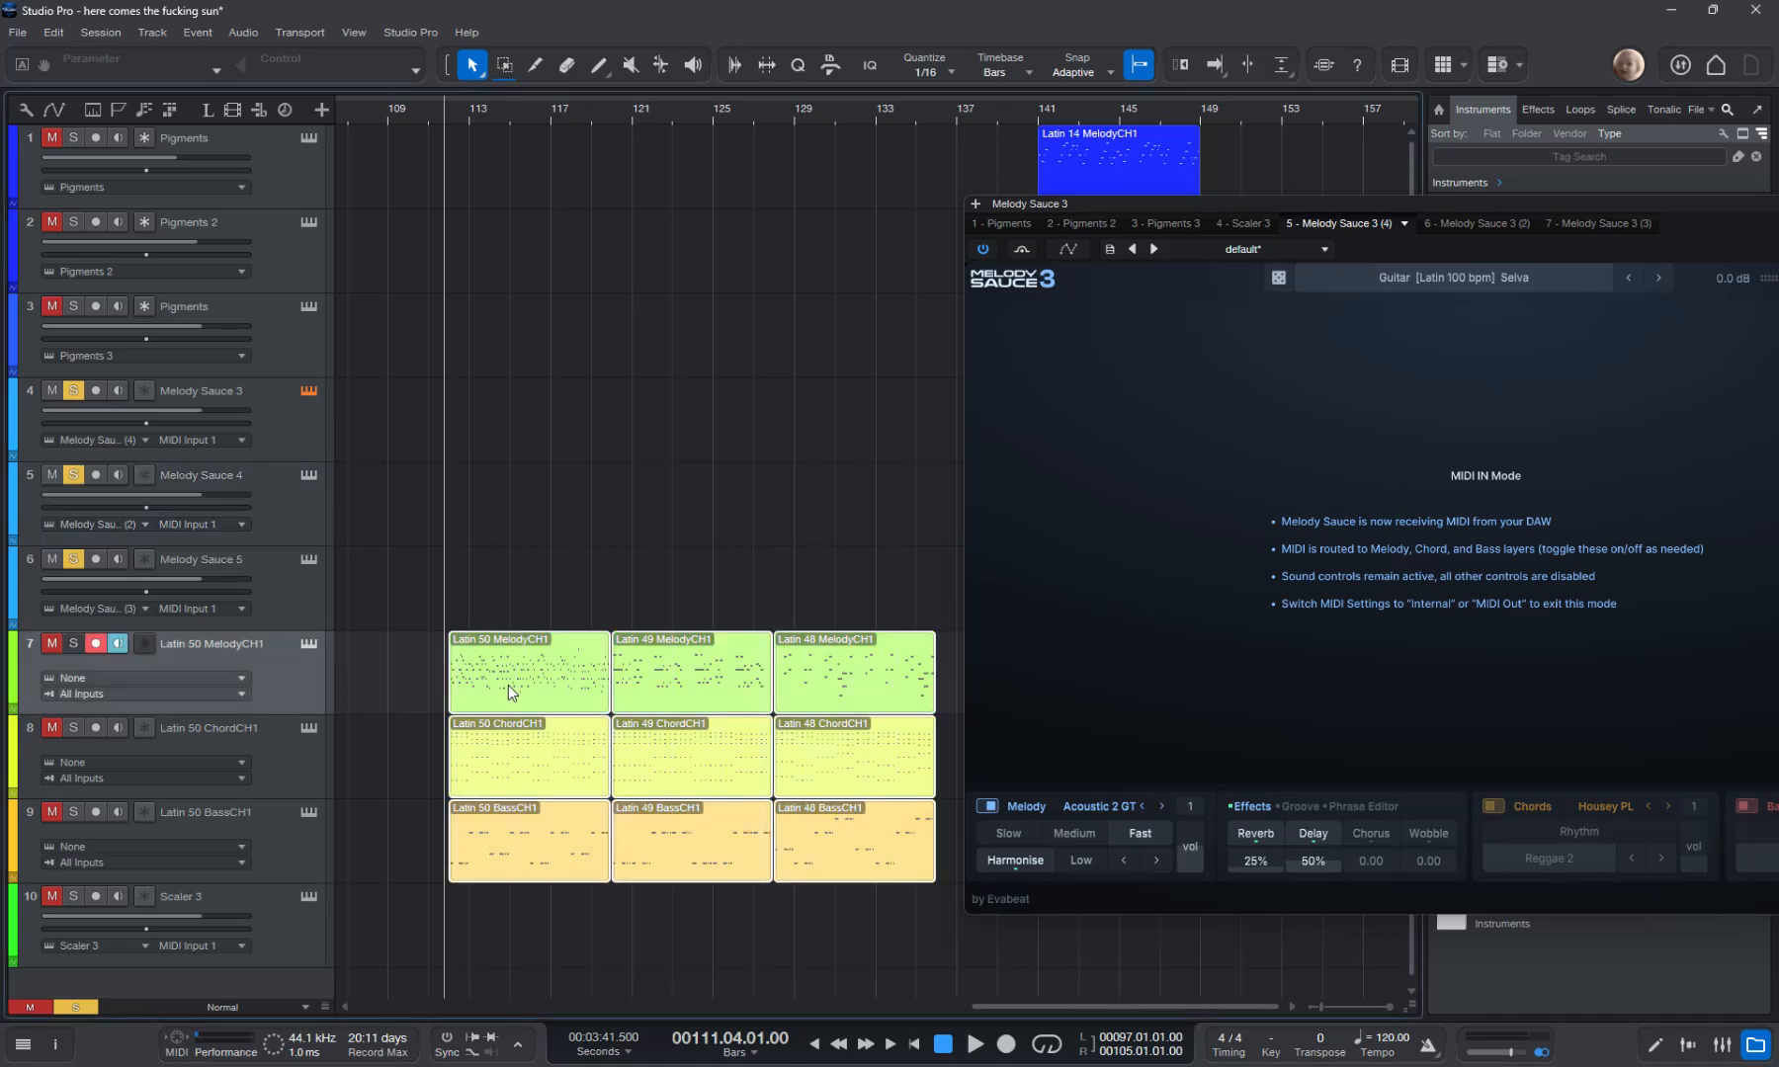
pyautogui.moveTo(509, 685); pyautogui.dragTo(507, 439)
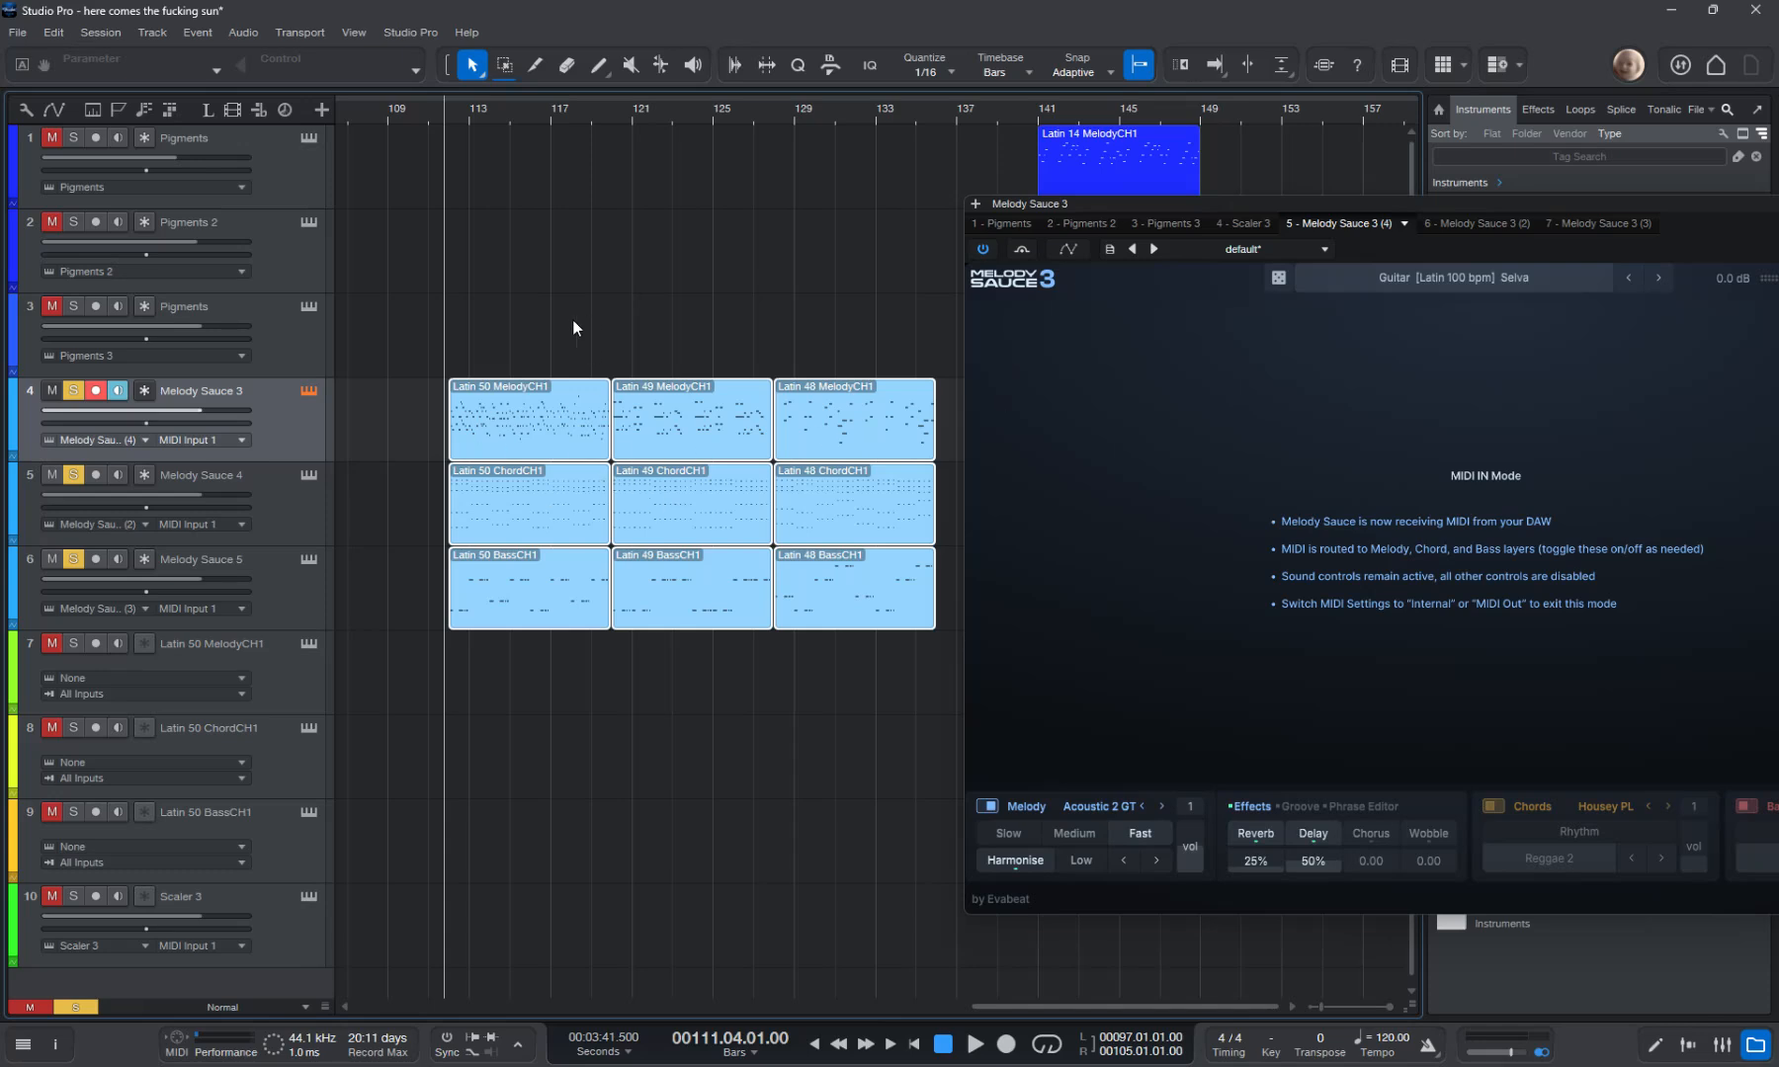
pyautogui.click(505, 337)
# Play the moved clips and change the track solos to hear the melody alone, followed by the chords alone.
pyautogui.press('space')
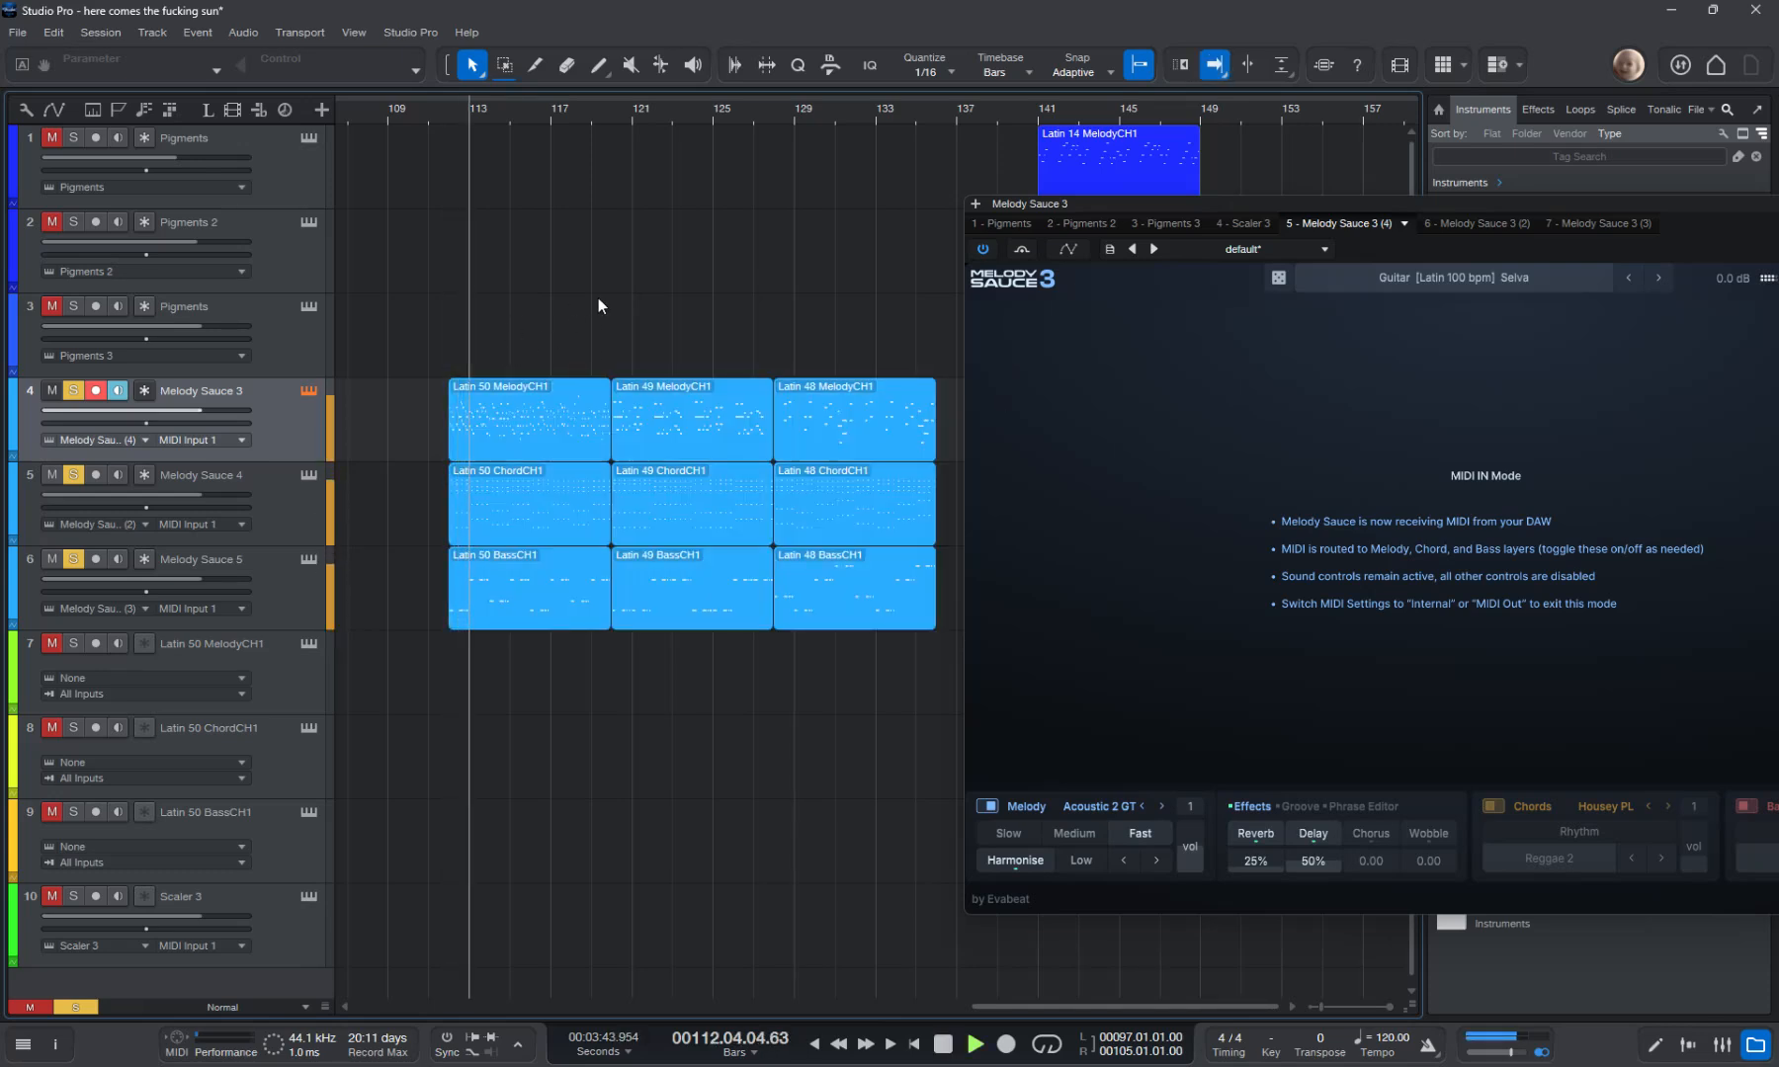
pyautogui.click(75, 475)
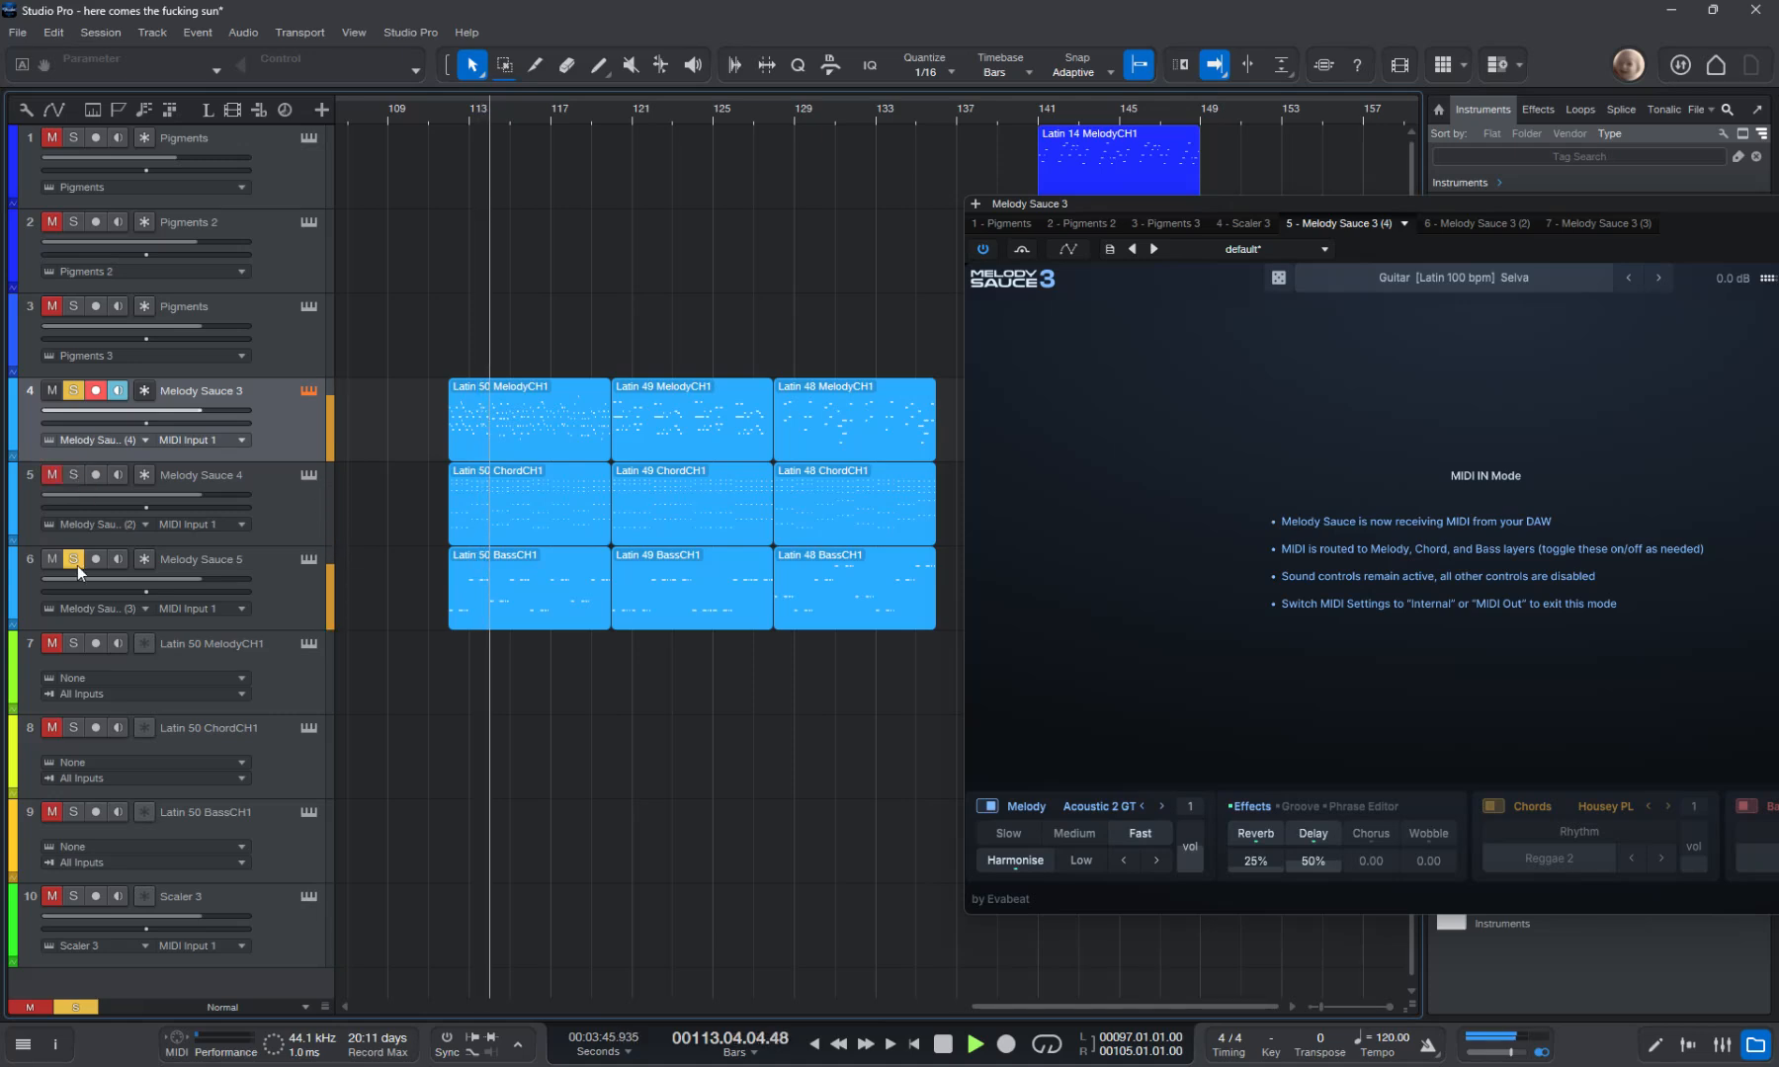
pyautogui.click(75, 559)
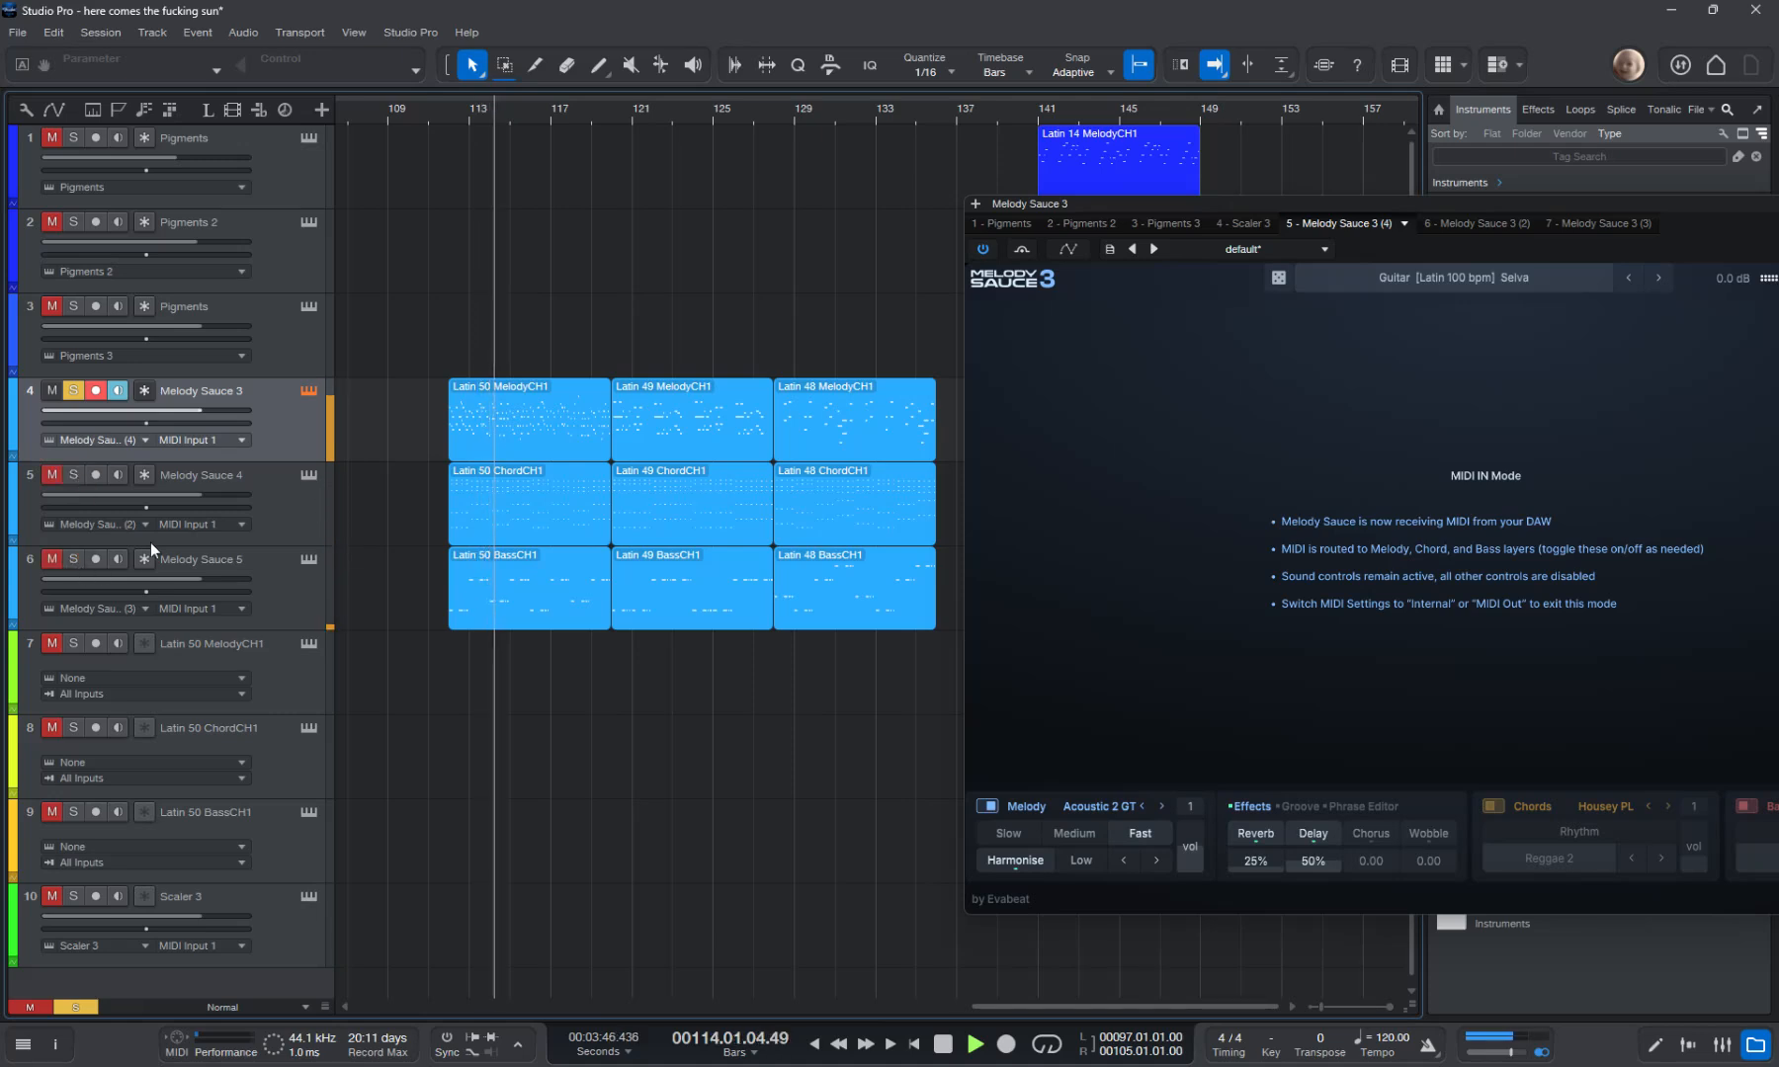
pyautogui.click(76, 393)
pyautogui.click(70, 475)
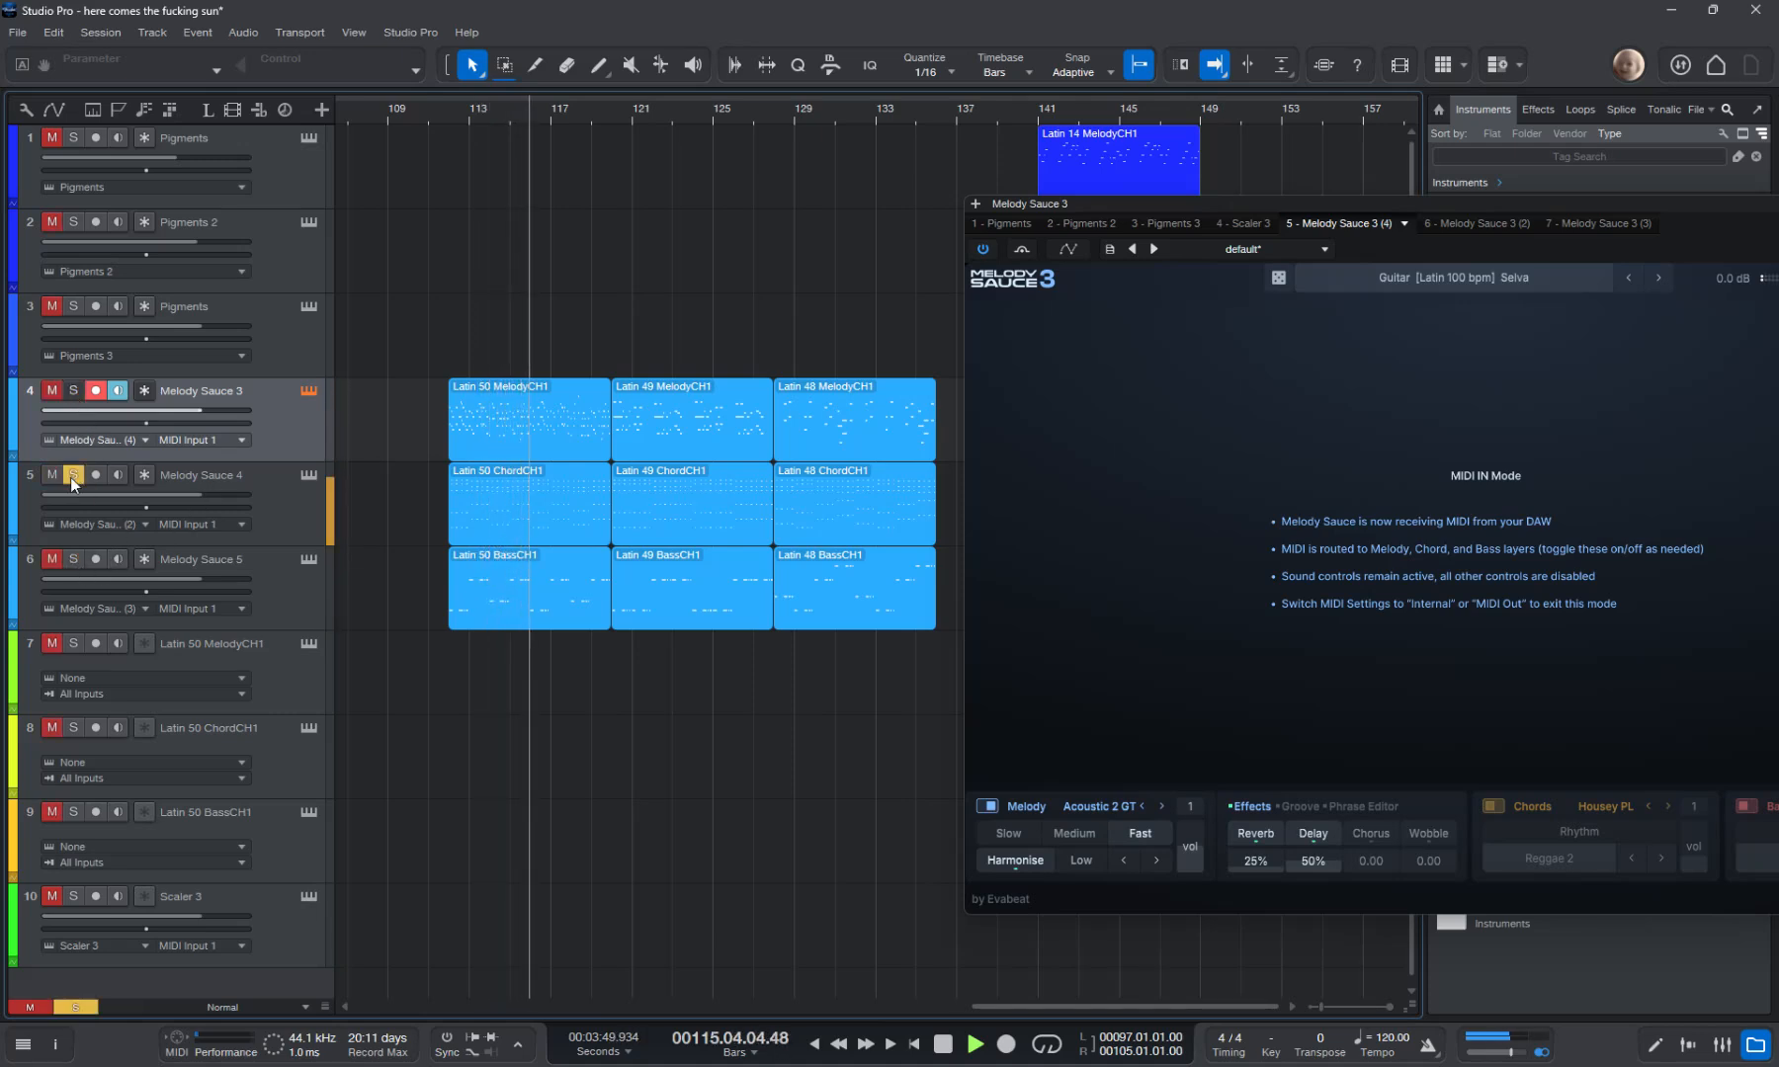
# Audition the Melody Sauce 5 bass and Melody Sauce 4 chord tracks through their solos, clear all solos and stop playback.
pyautogui.click(71, 475)
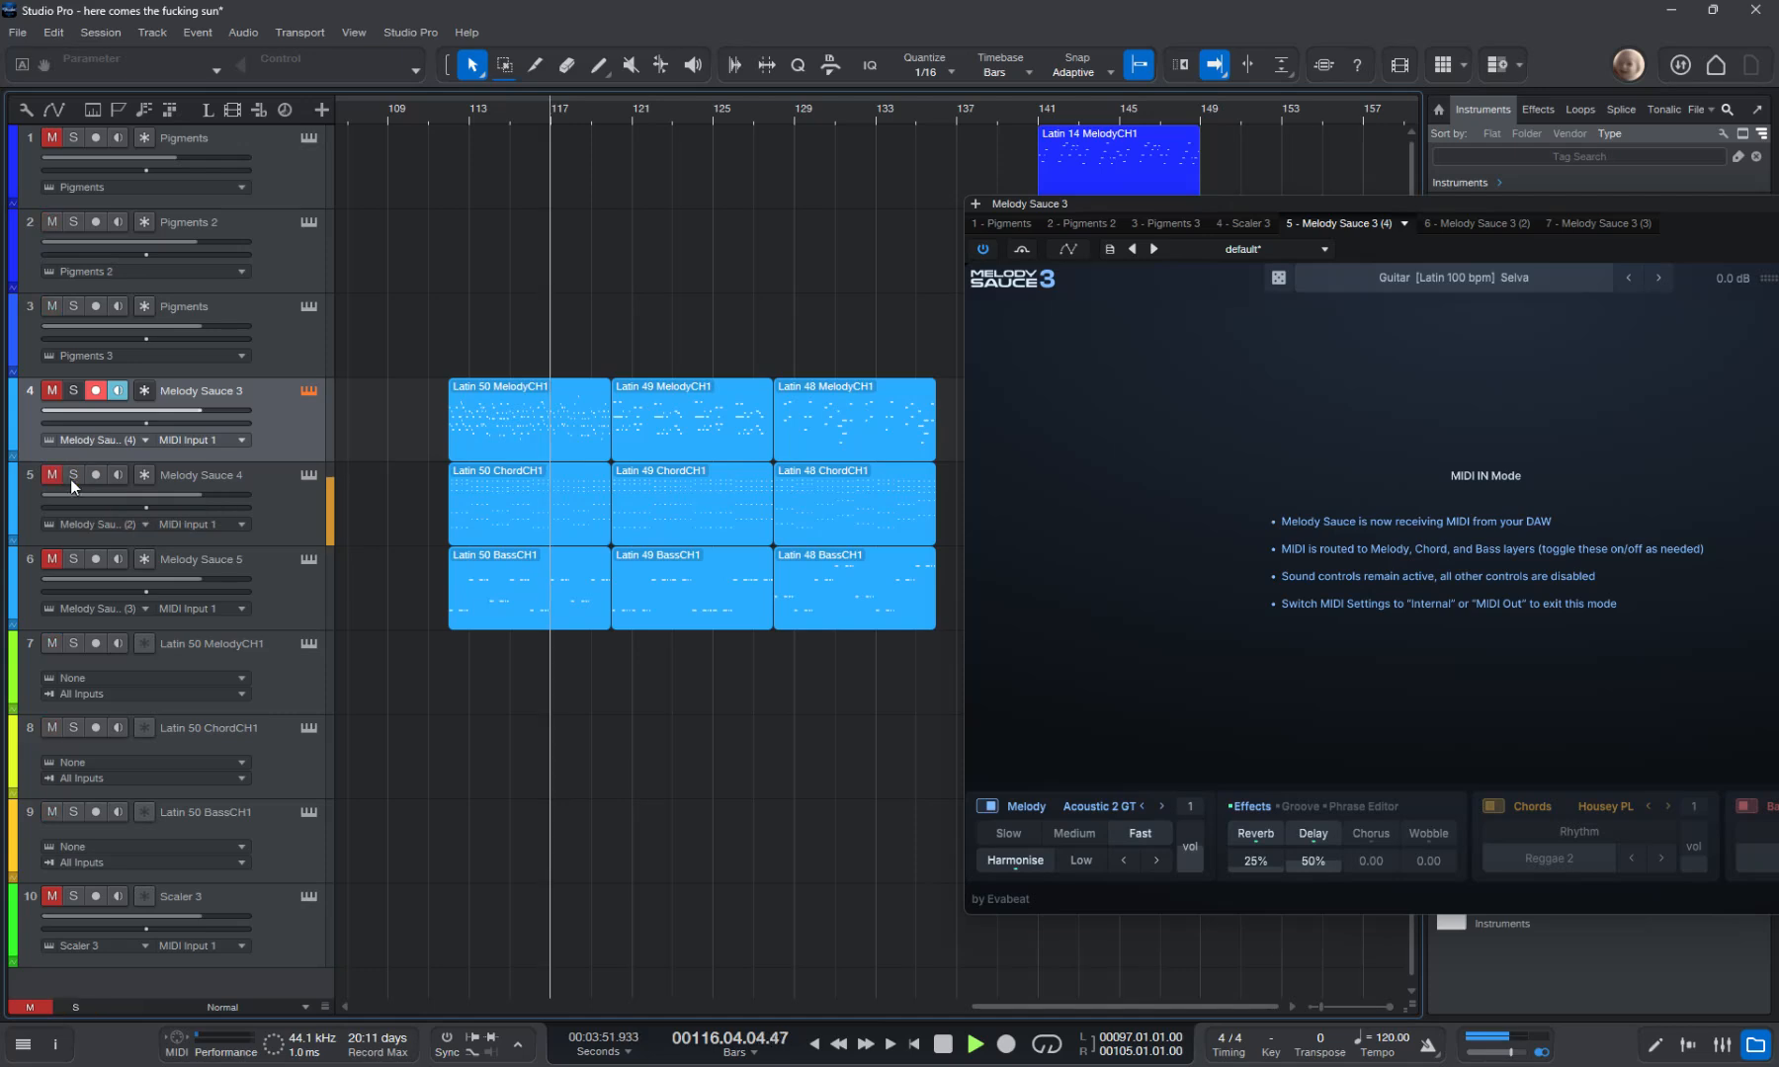
pyautogui.click(75, 558)
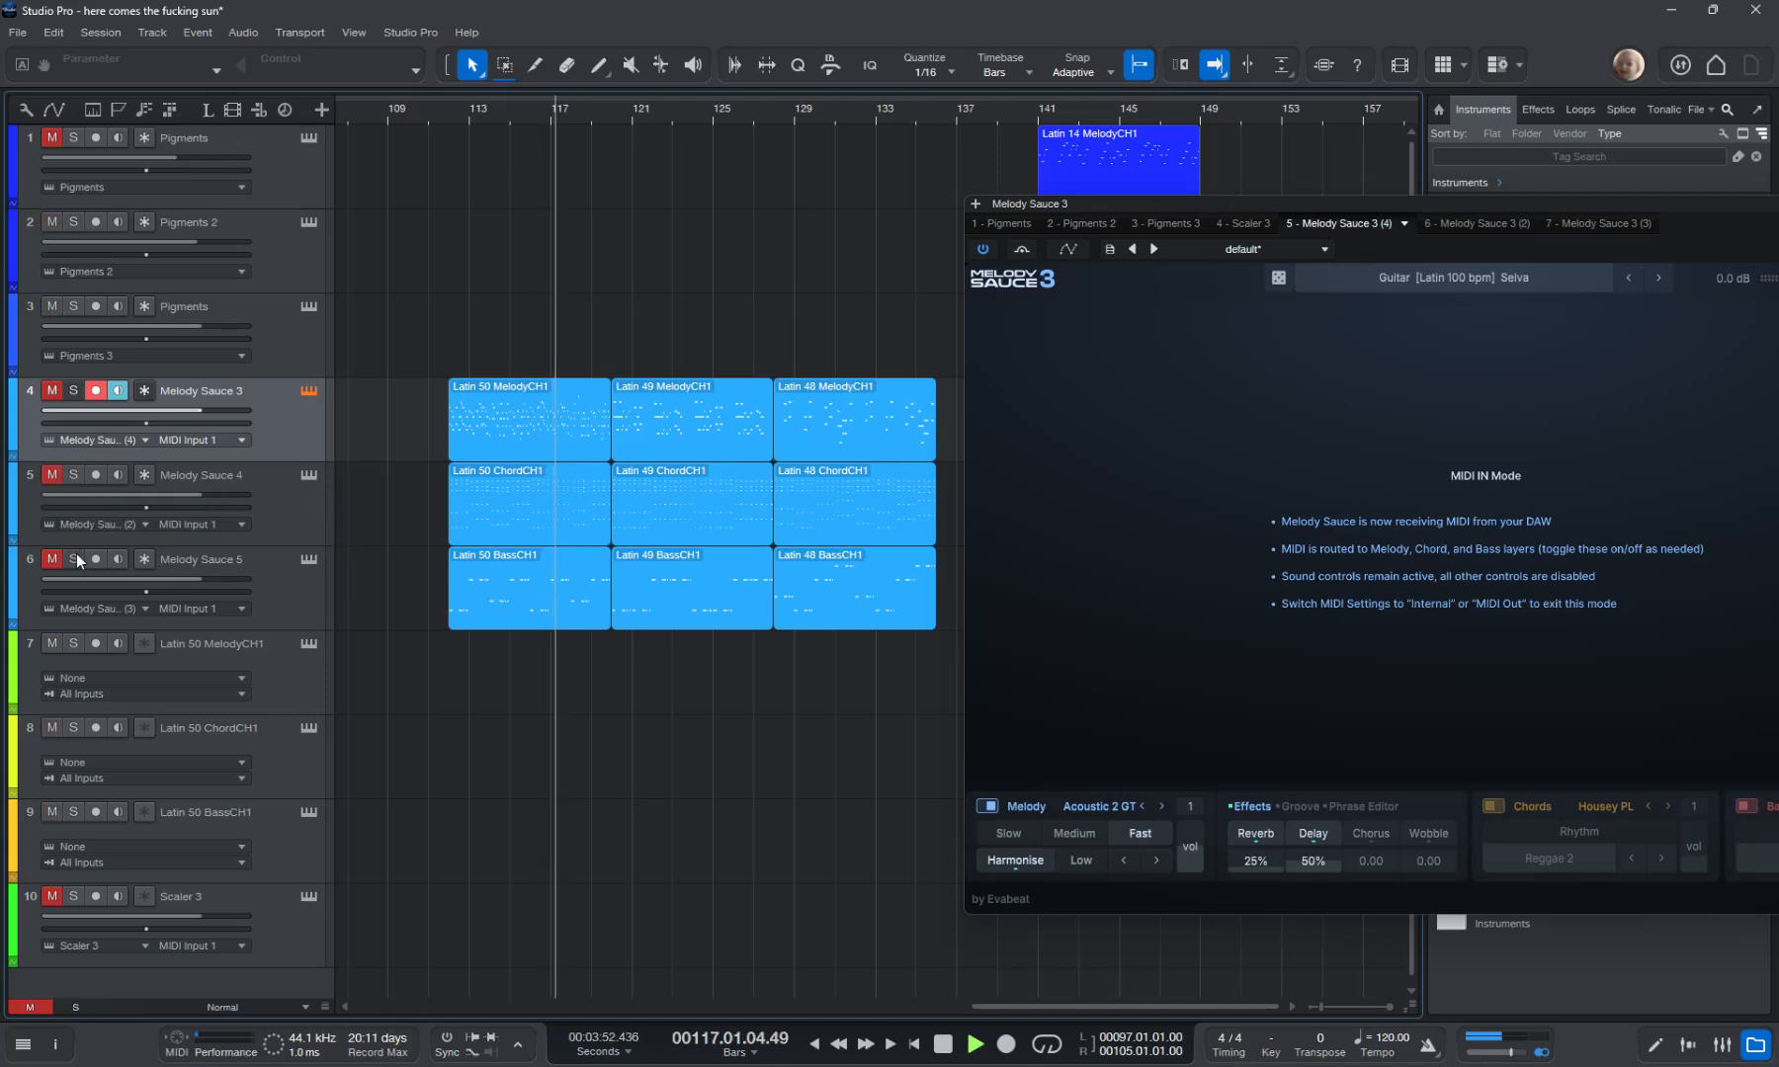
pyautogui.click(74, 476)
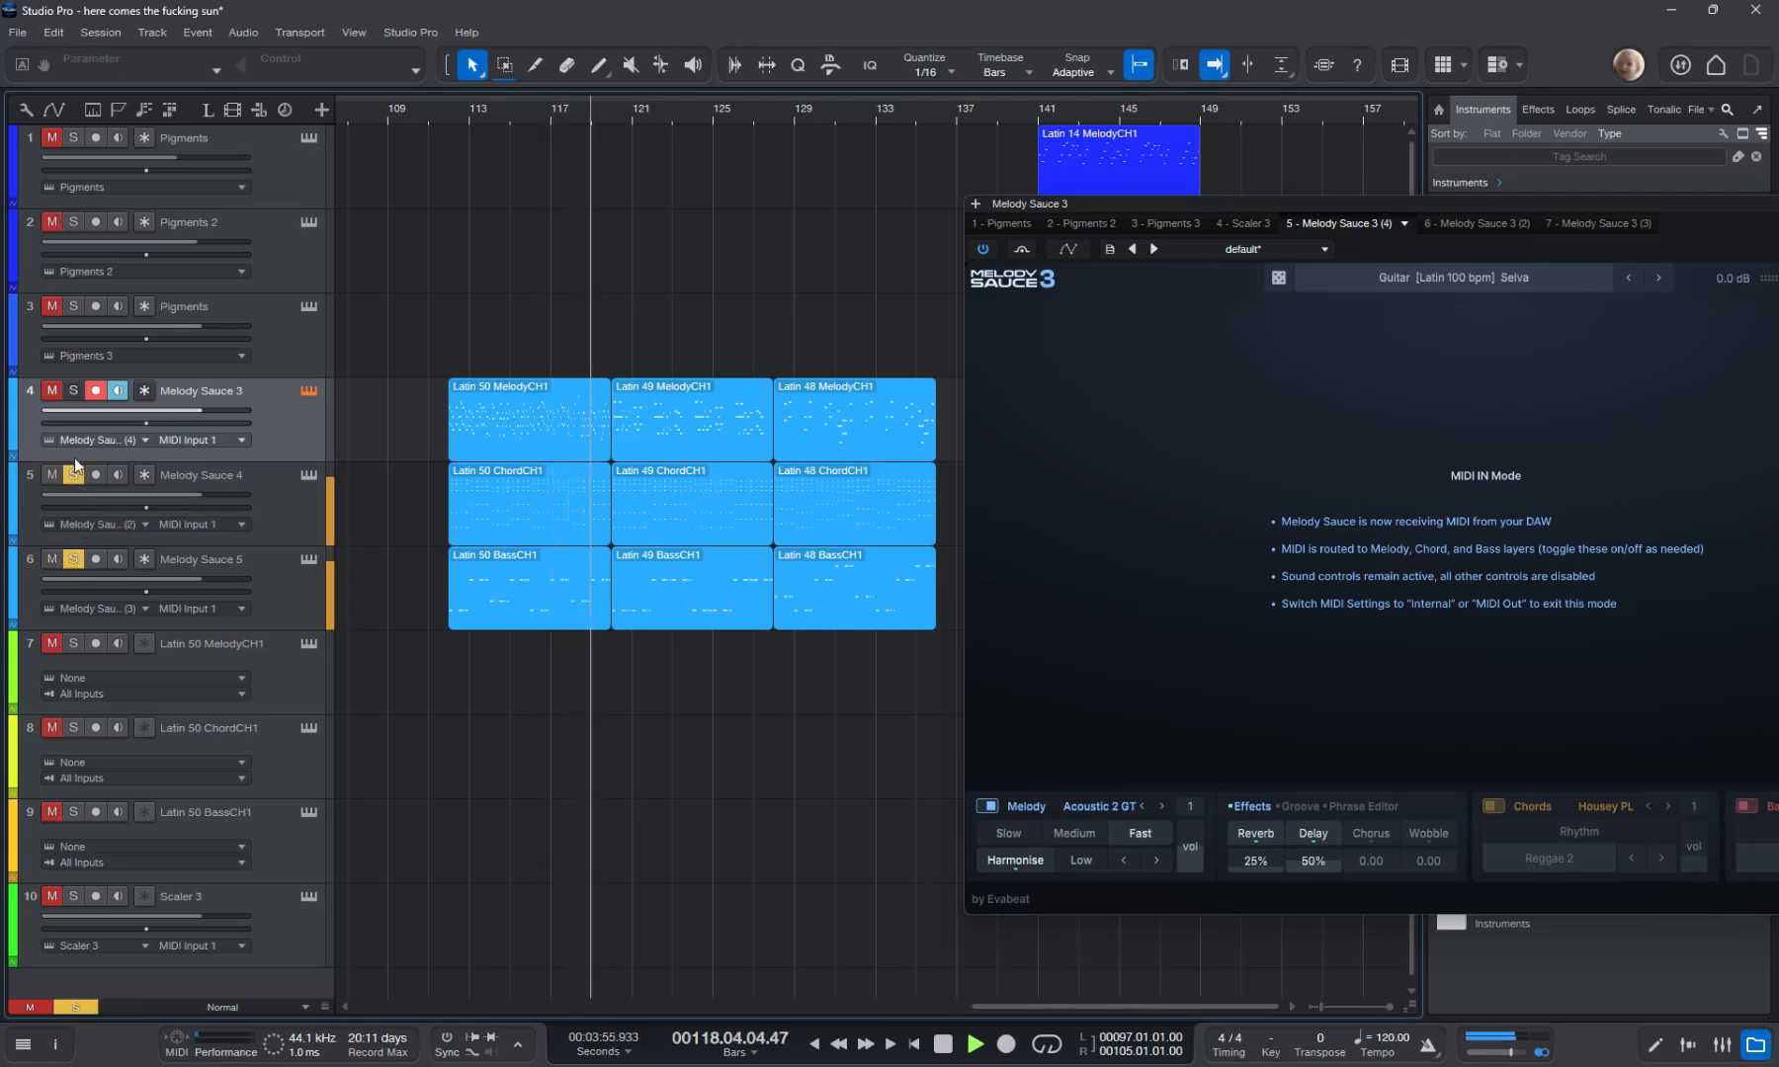
pyautogui.click(74, 558)
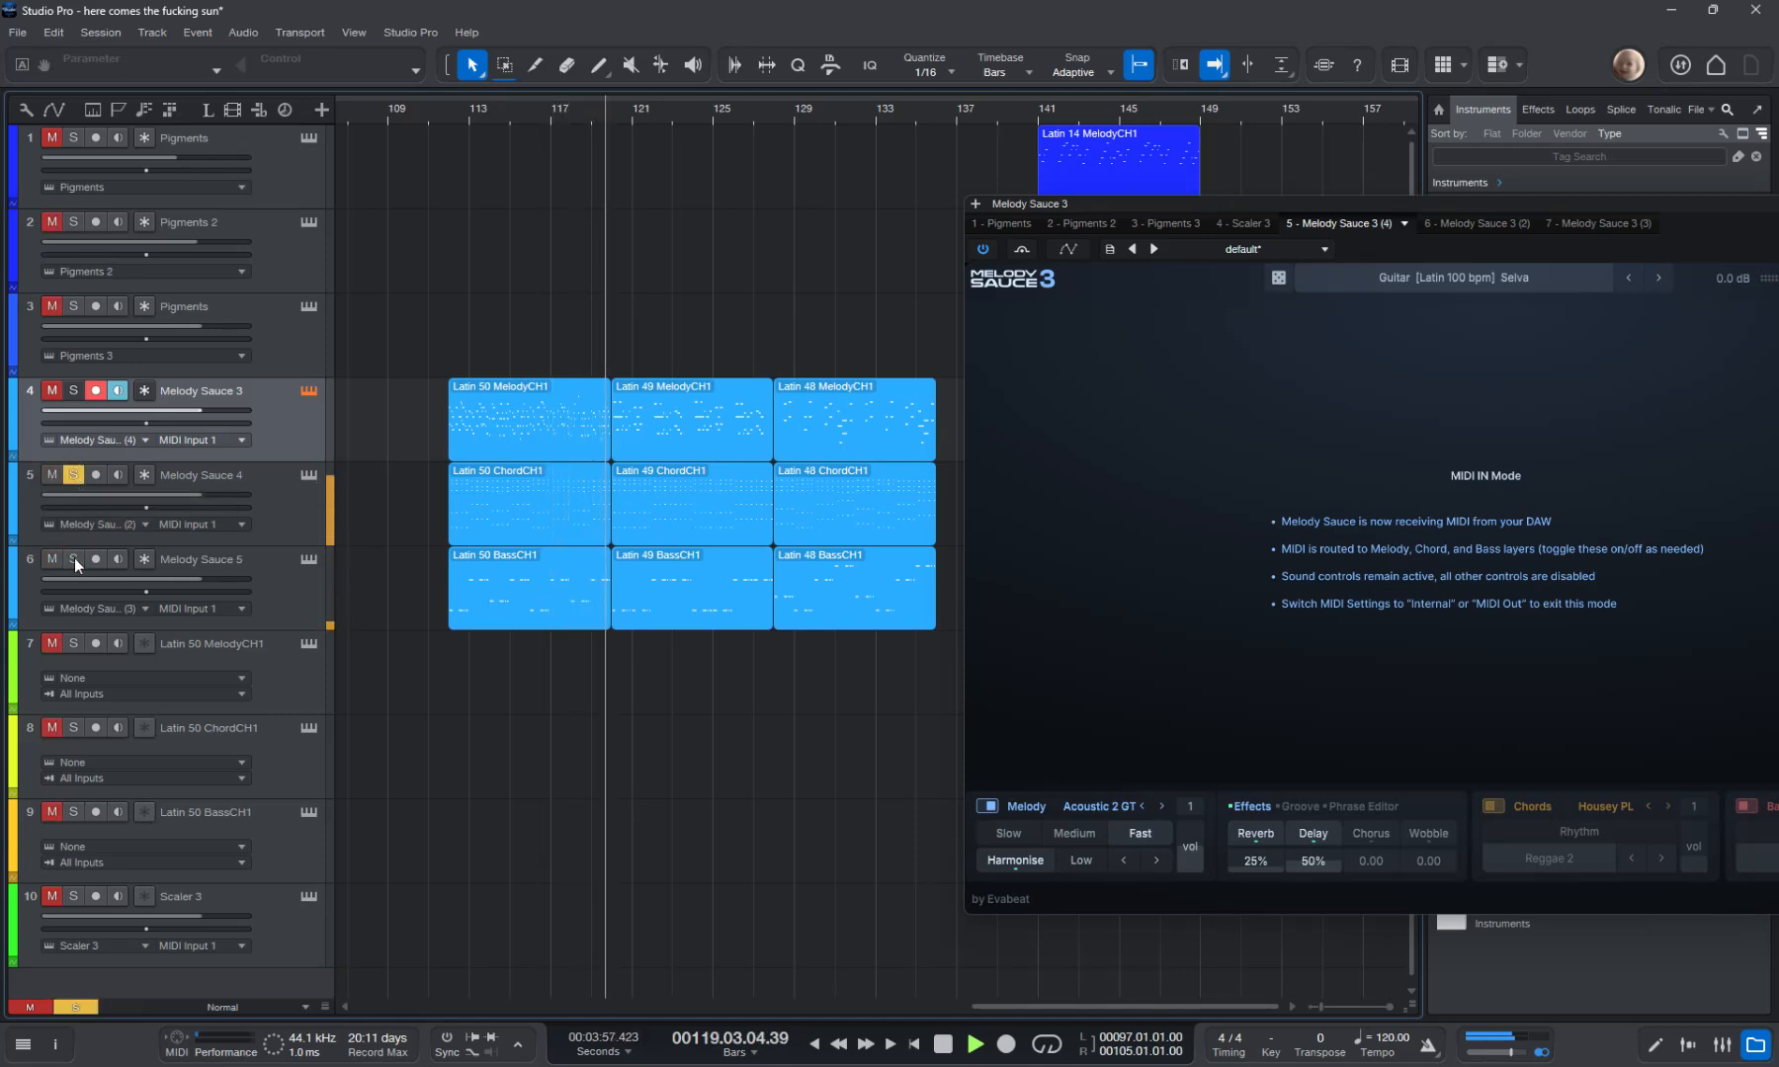
pyautogui.click(73, 476)
pyautogui.press('space')
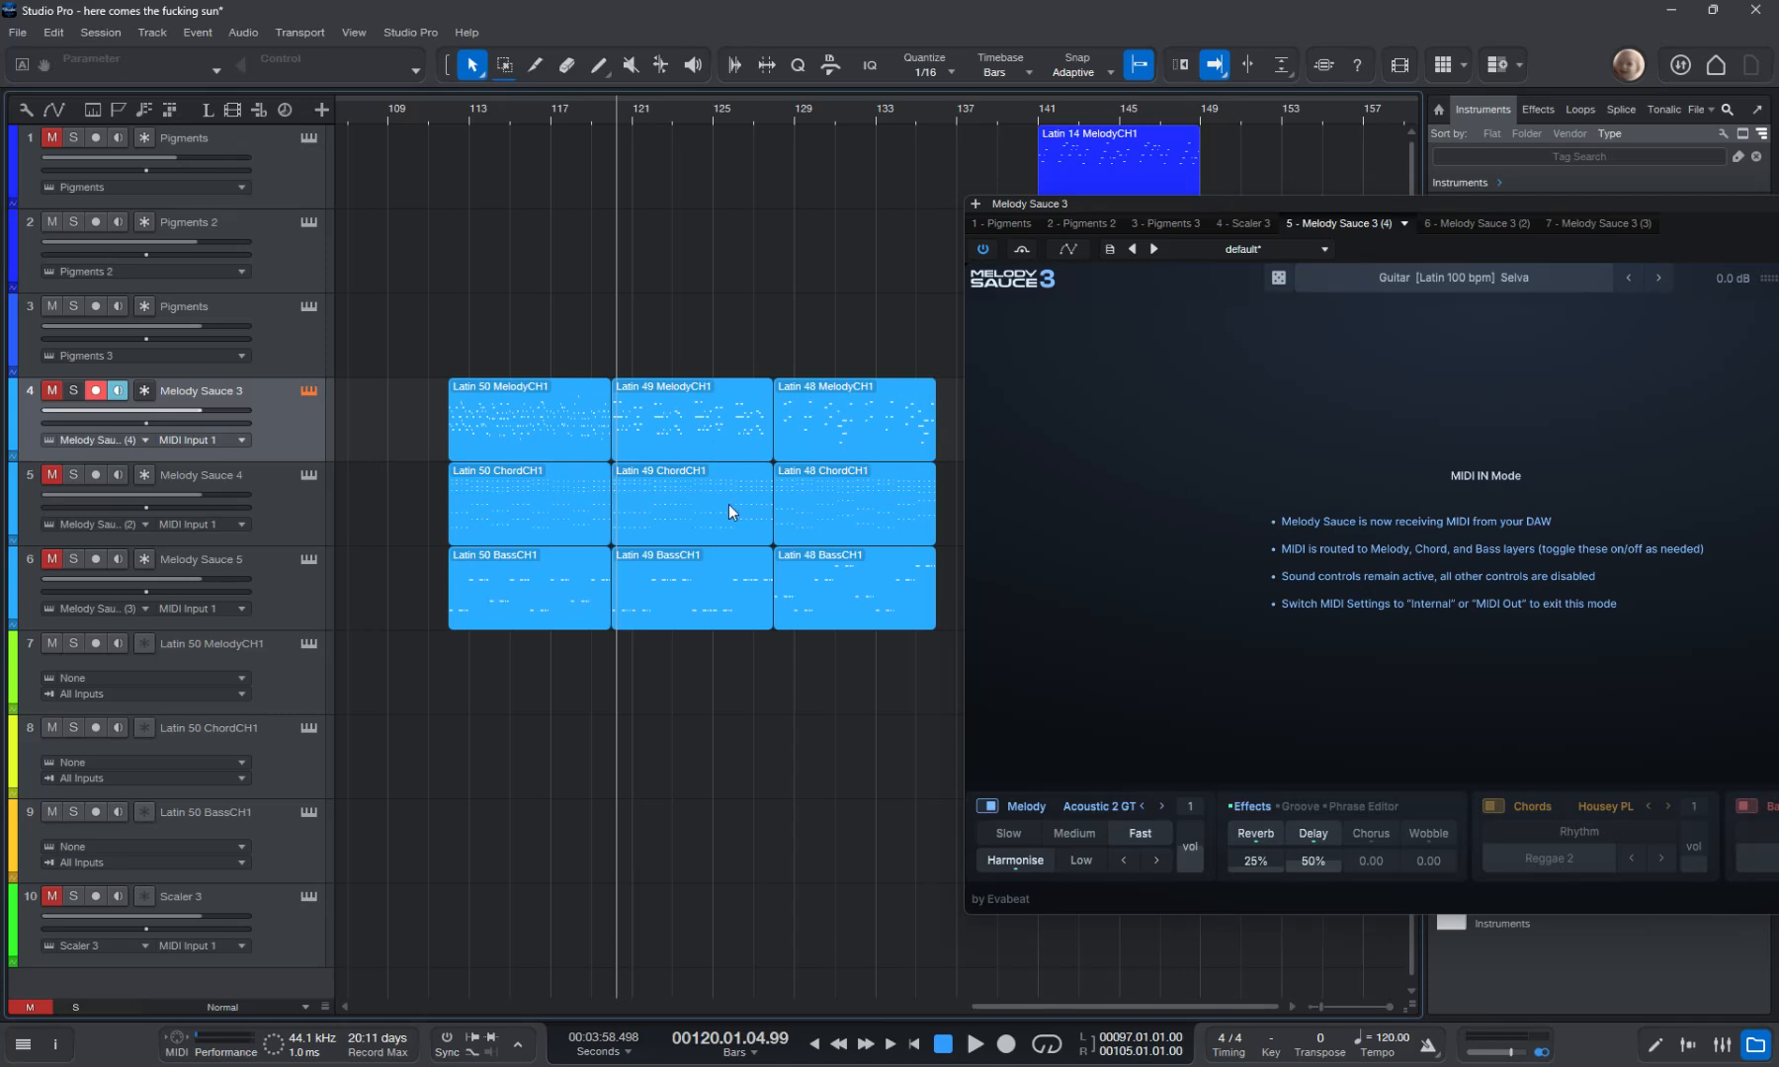
# Examine the notes of the Latin 50 melody clip up close in the note editor, and close the editor.
pyautogui.doubleClick(530, 423)
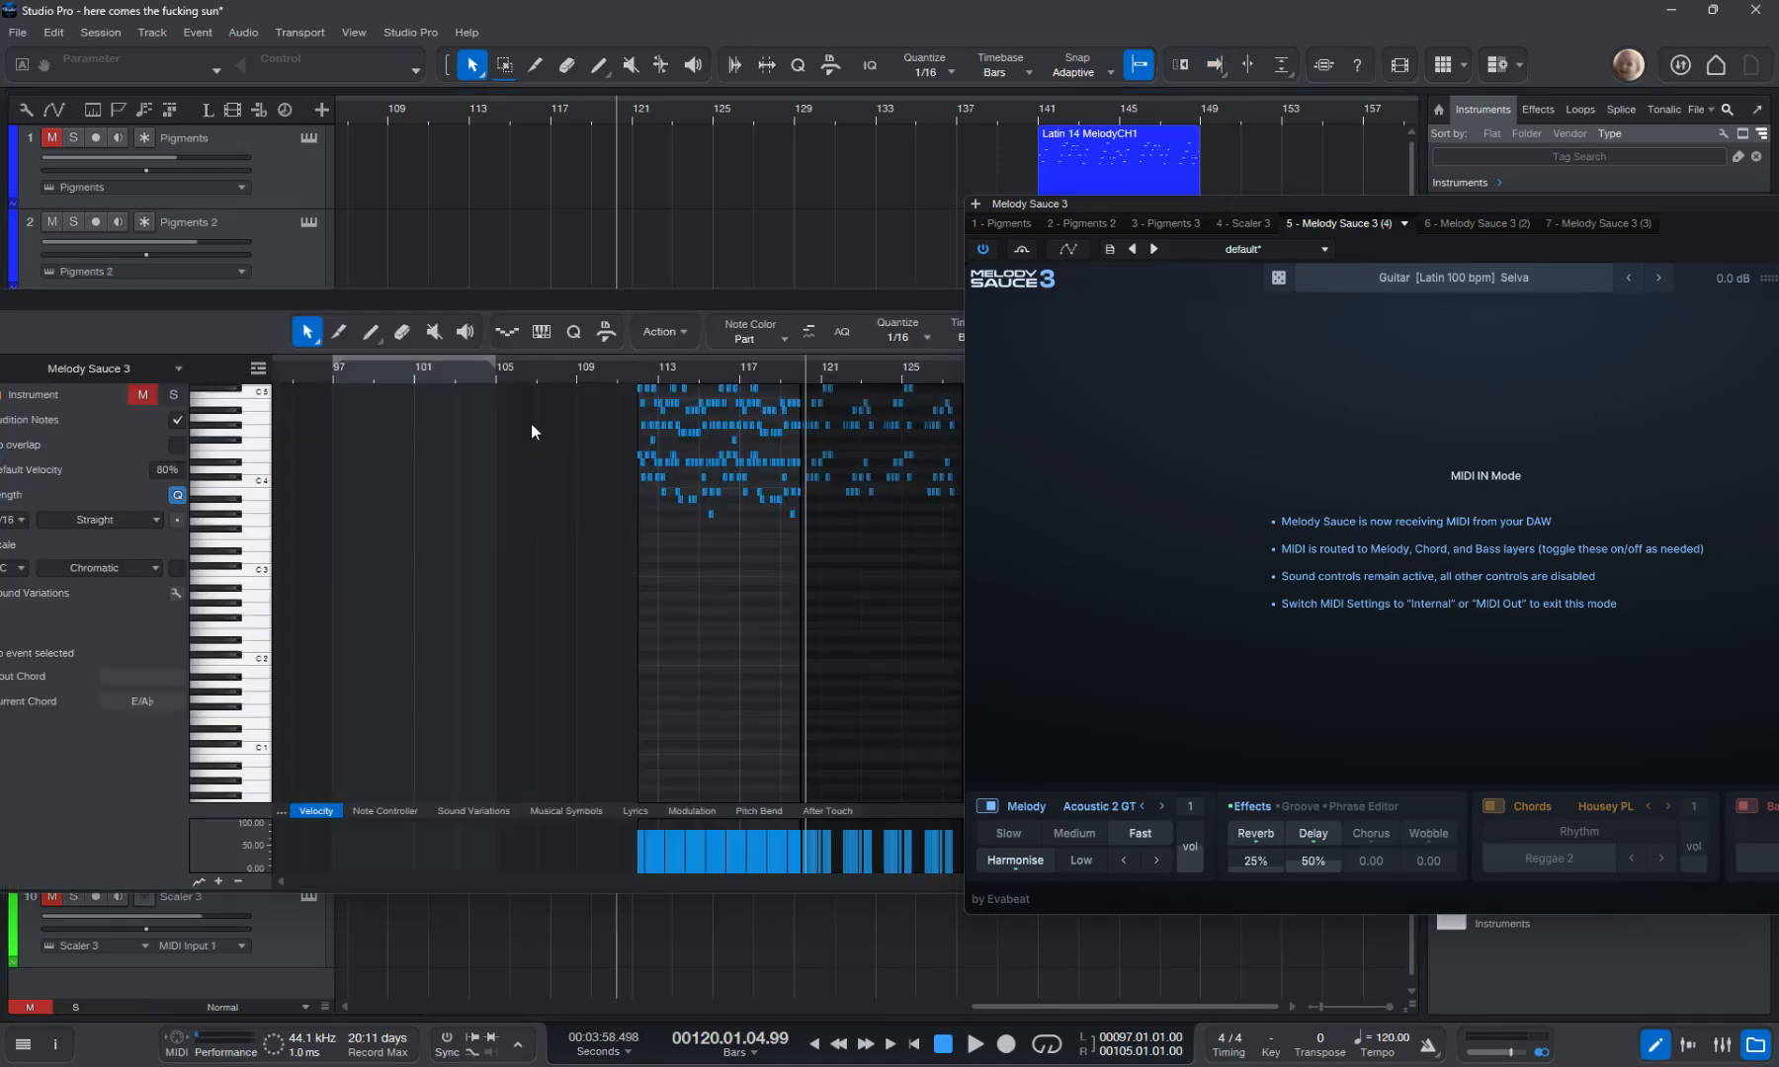
pyautogui.moveTo(745, 368); pyautogui.dragTo(682, 419)
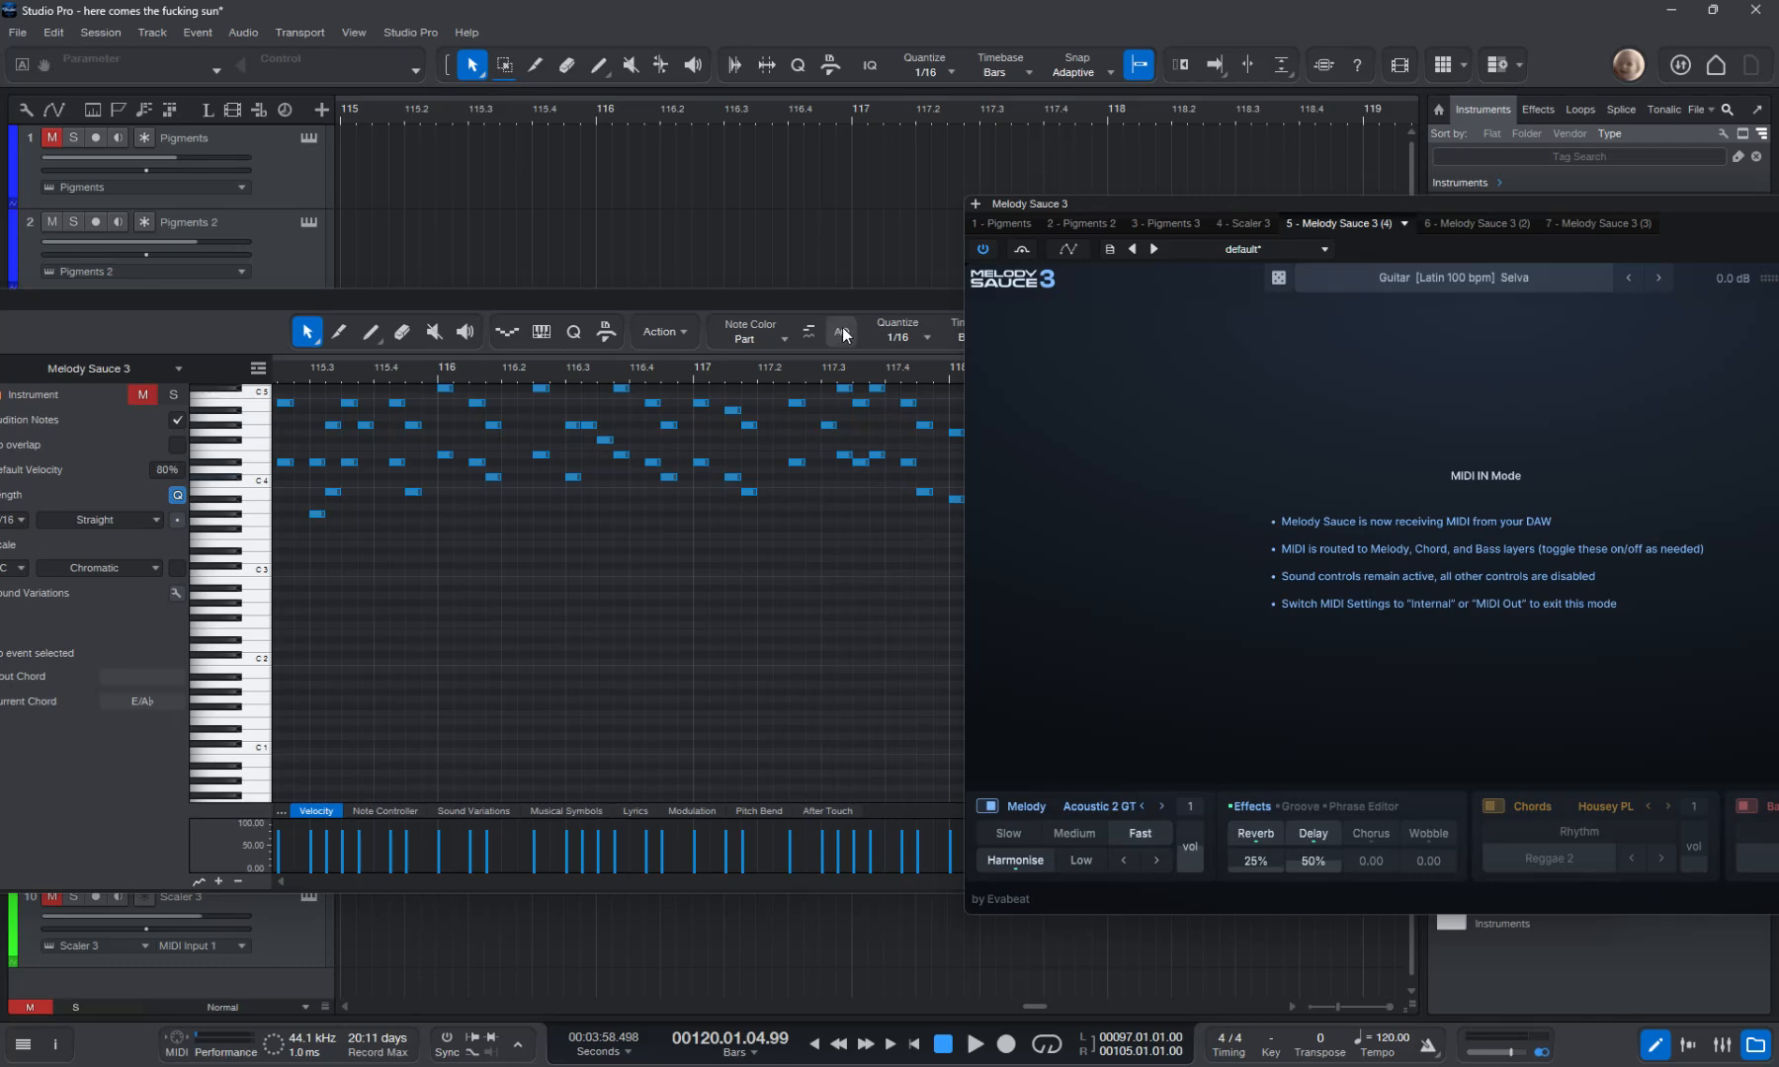
pyautogui.moveTo(826, 305); pyautogui.dragTo(951, 121)
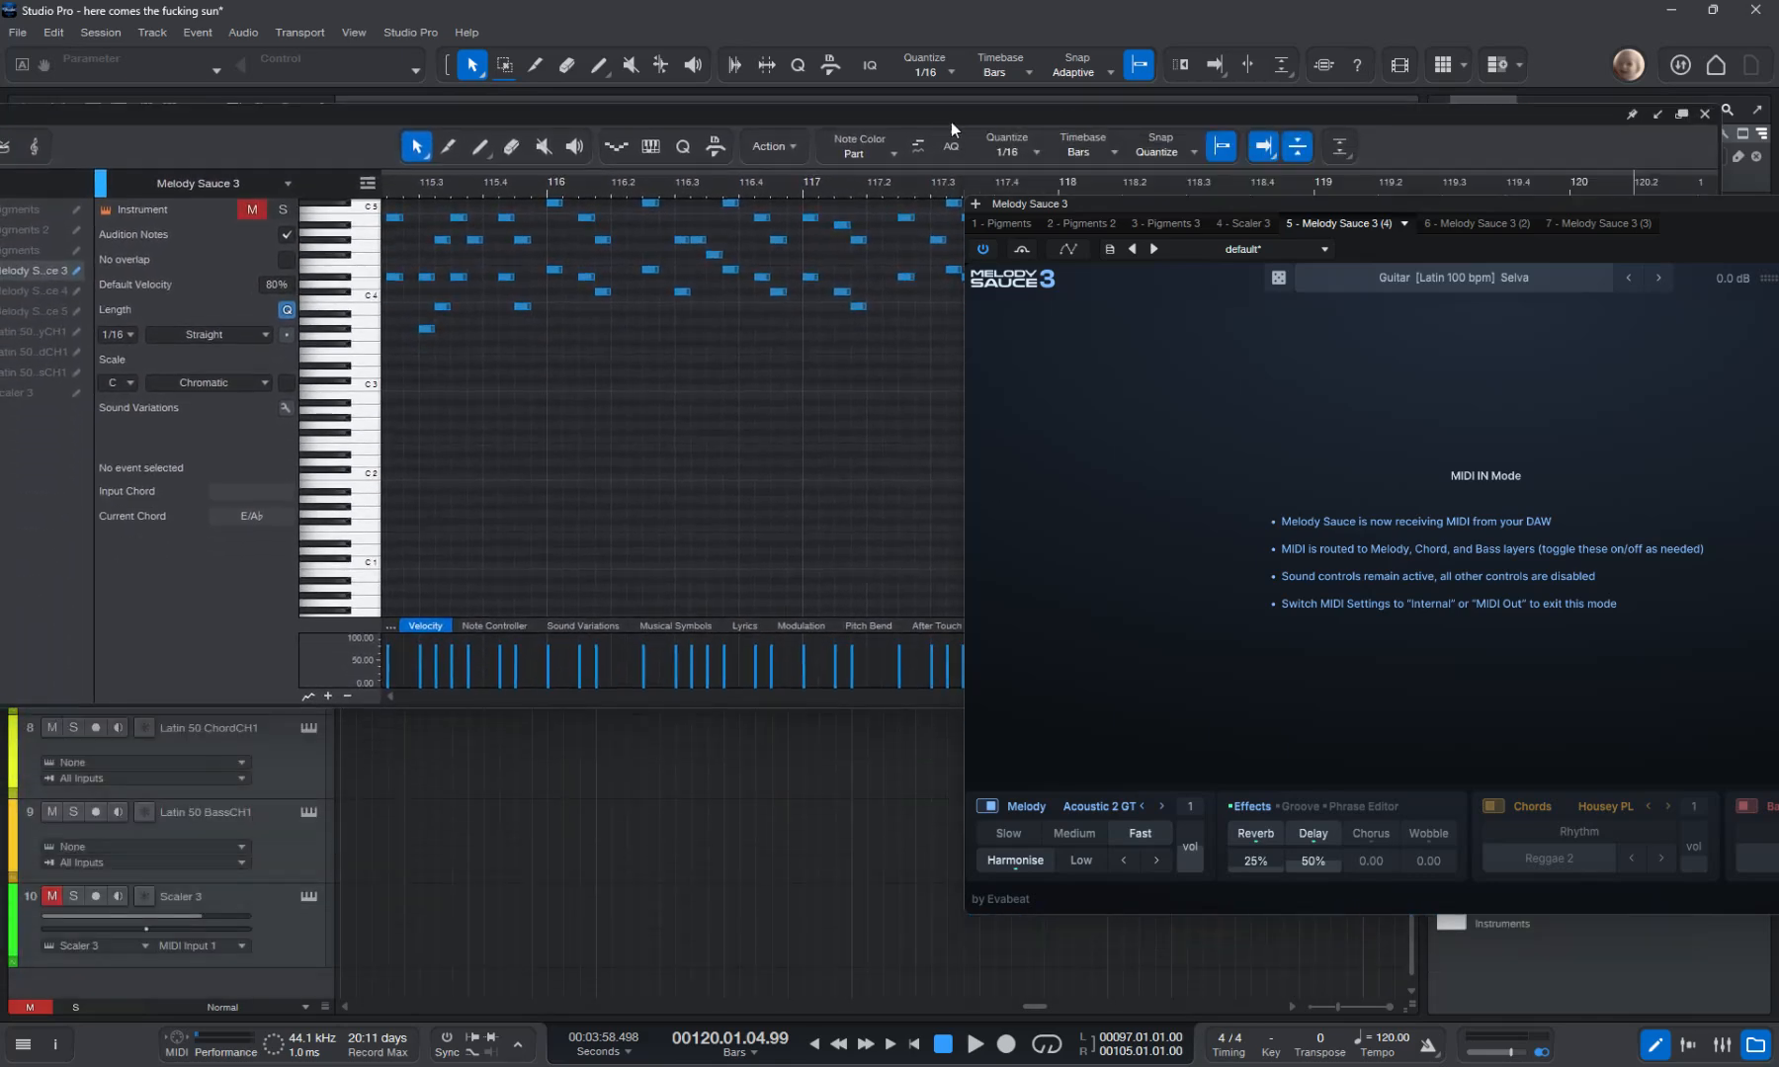
pyautogui.click(1703, 115)
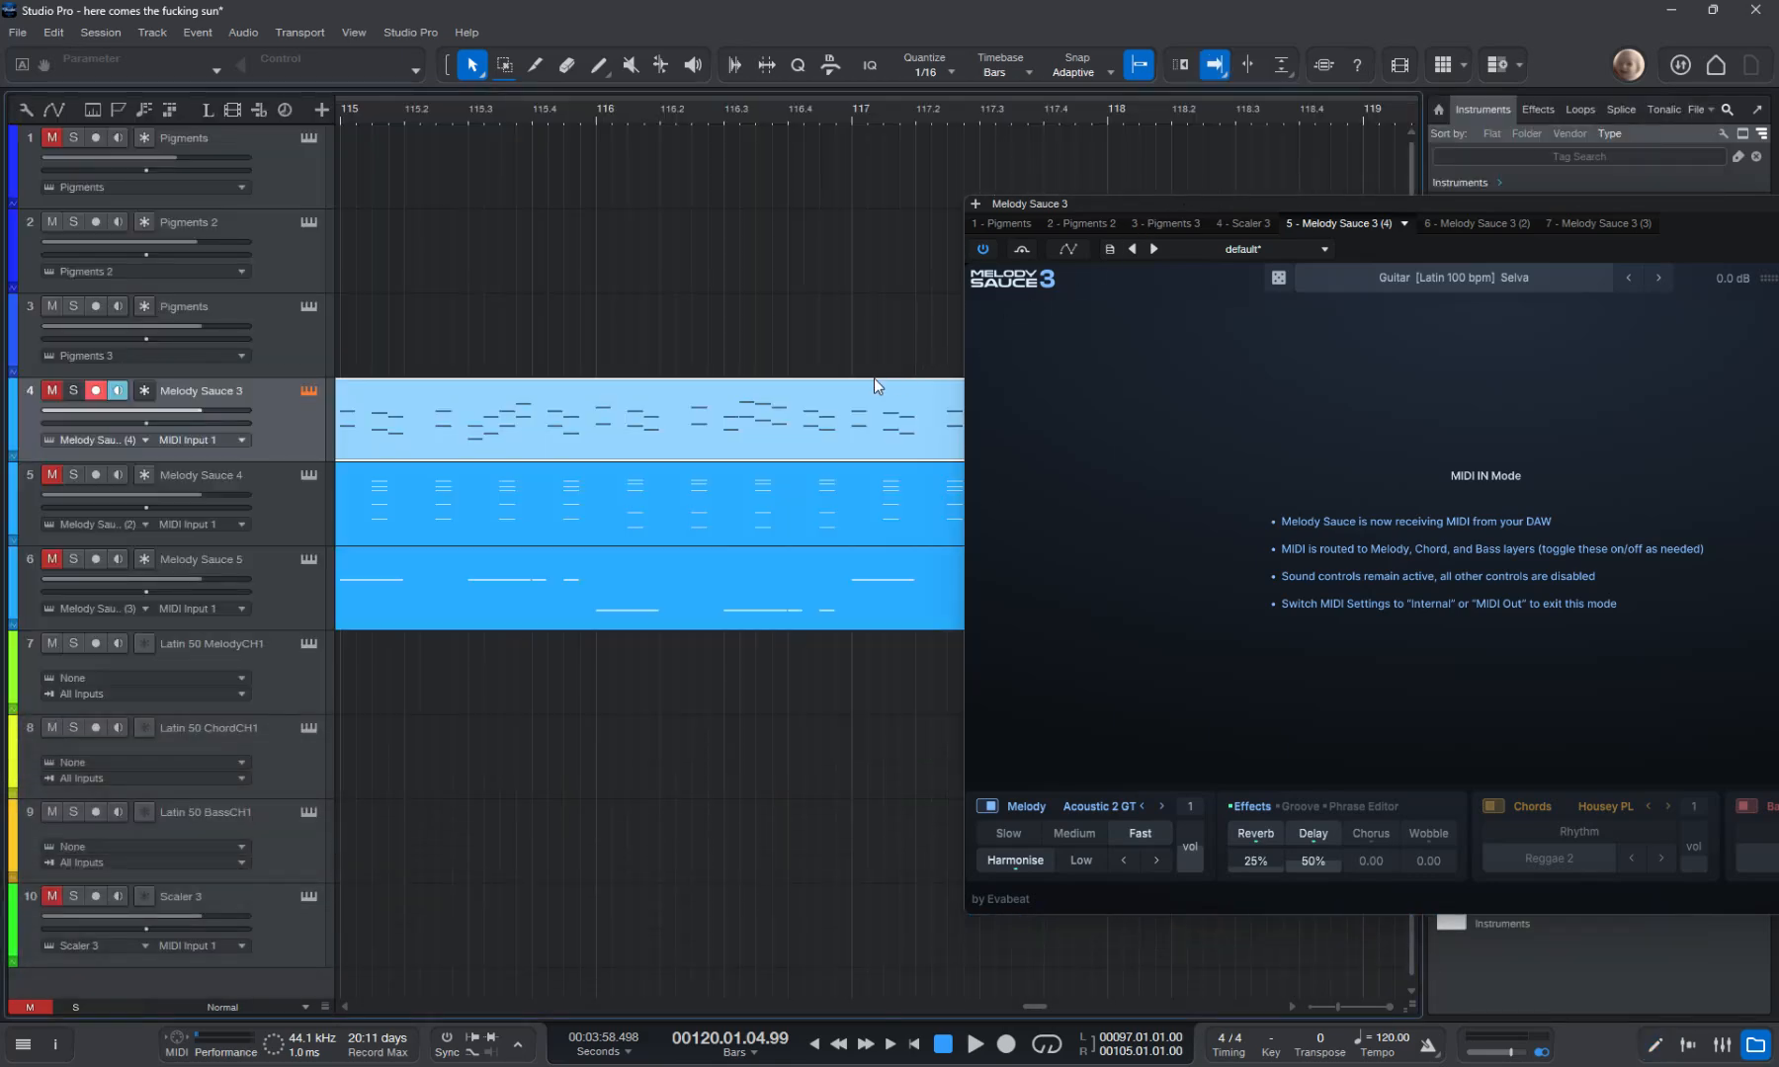
pyautogui.click(551, 675)
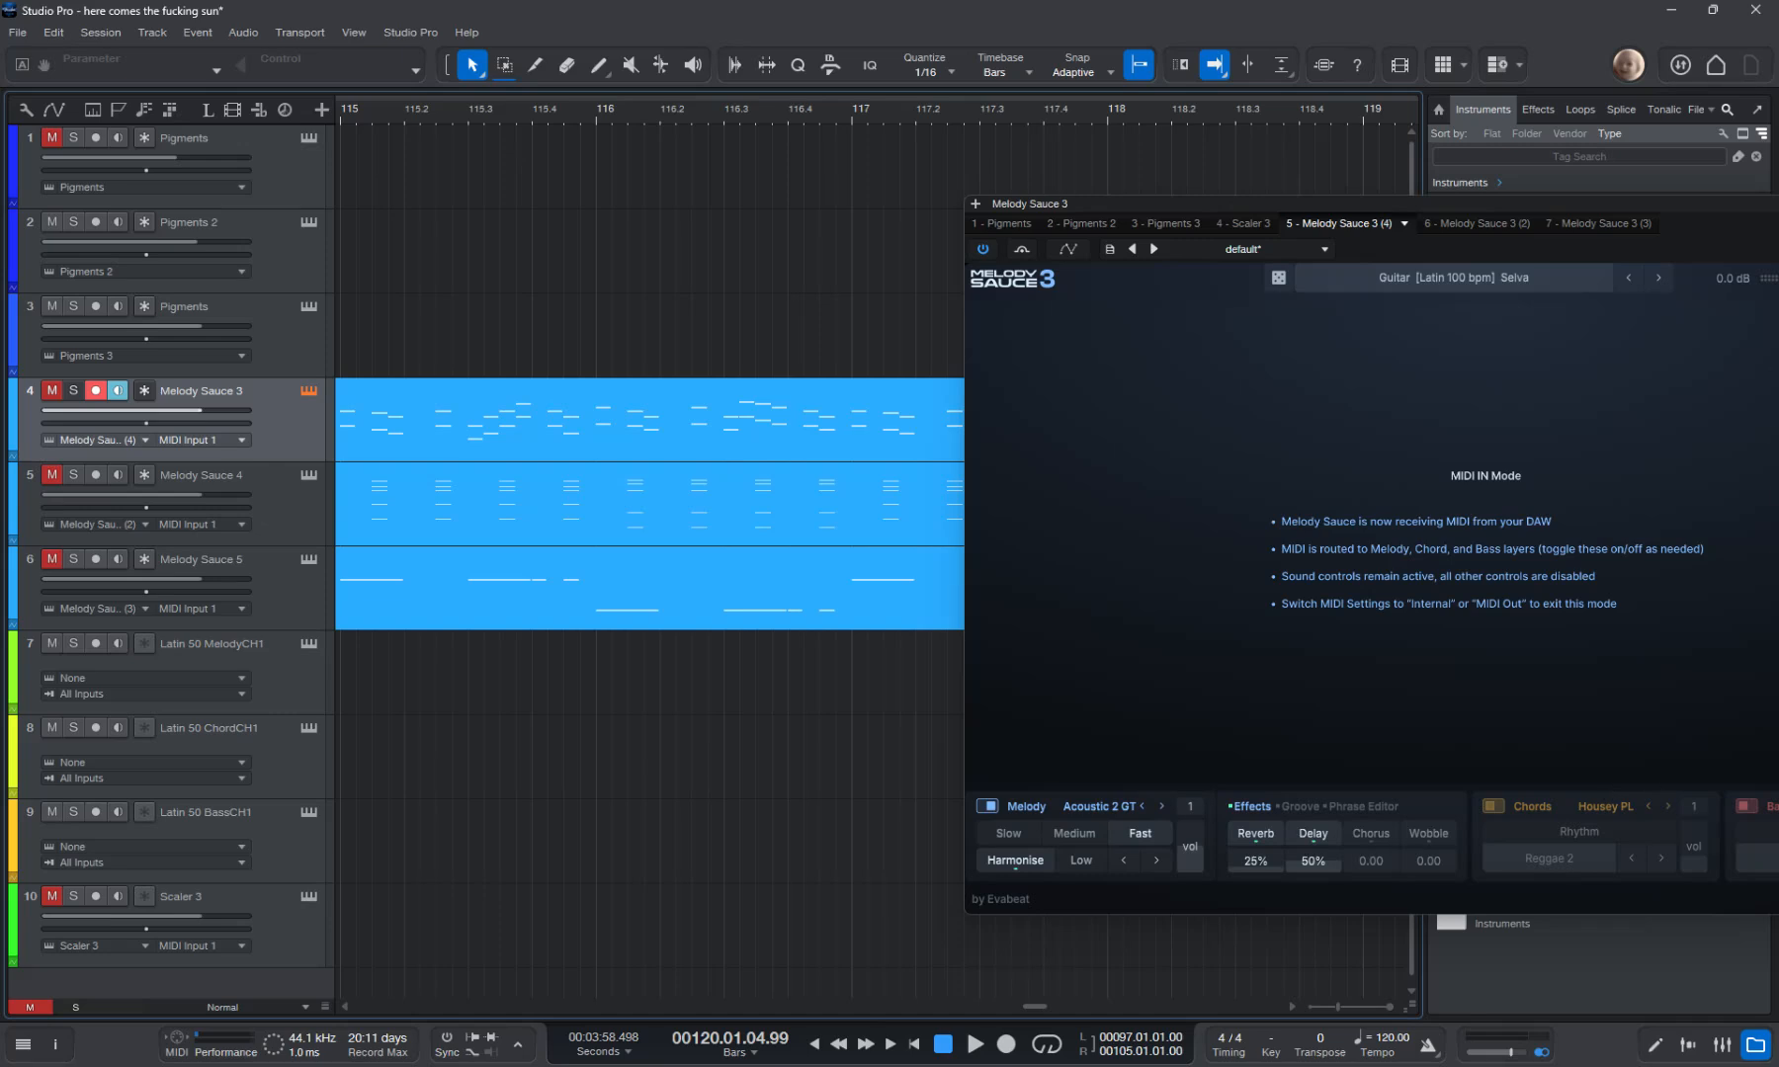
# Bring the Melody Sauce 3 track's instrument window fully into view and examine its MIDI mode options.
pyautogui.moveTo(1736, 227); pyautogui.dragTo(1287, 241)
pyautogui.click(1476, 914)
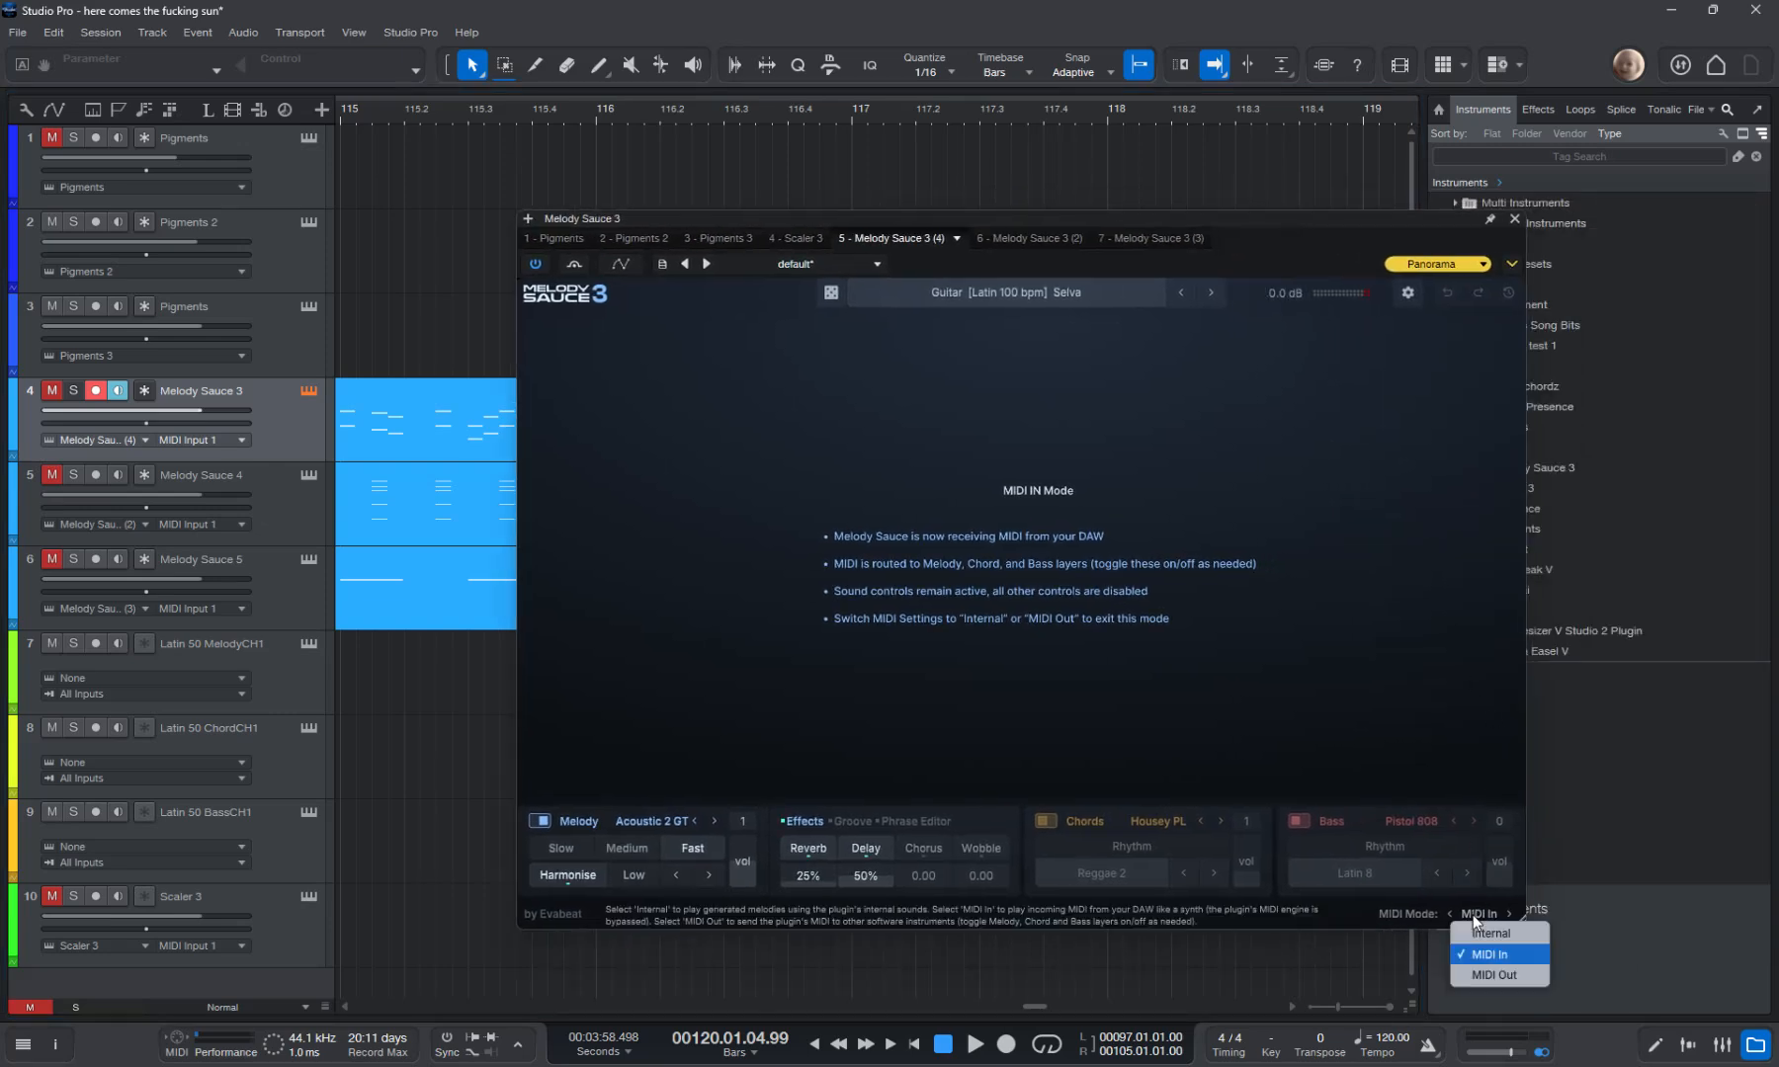
pyautogui.click(1391, 738)
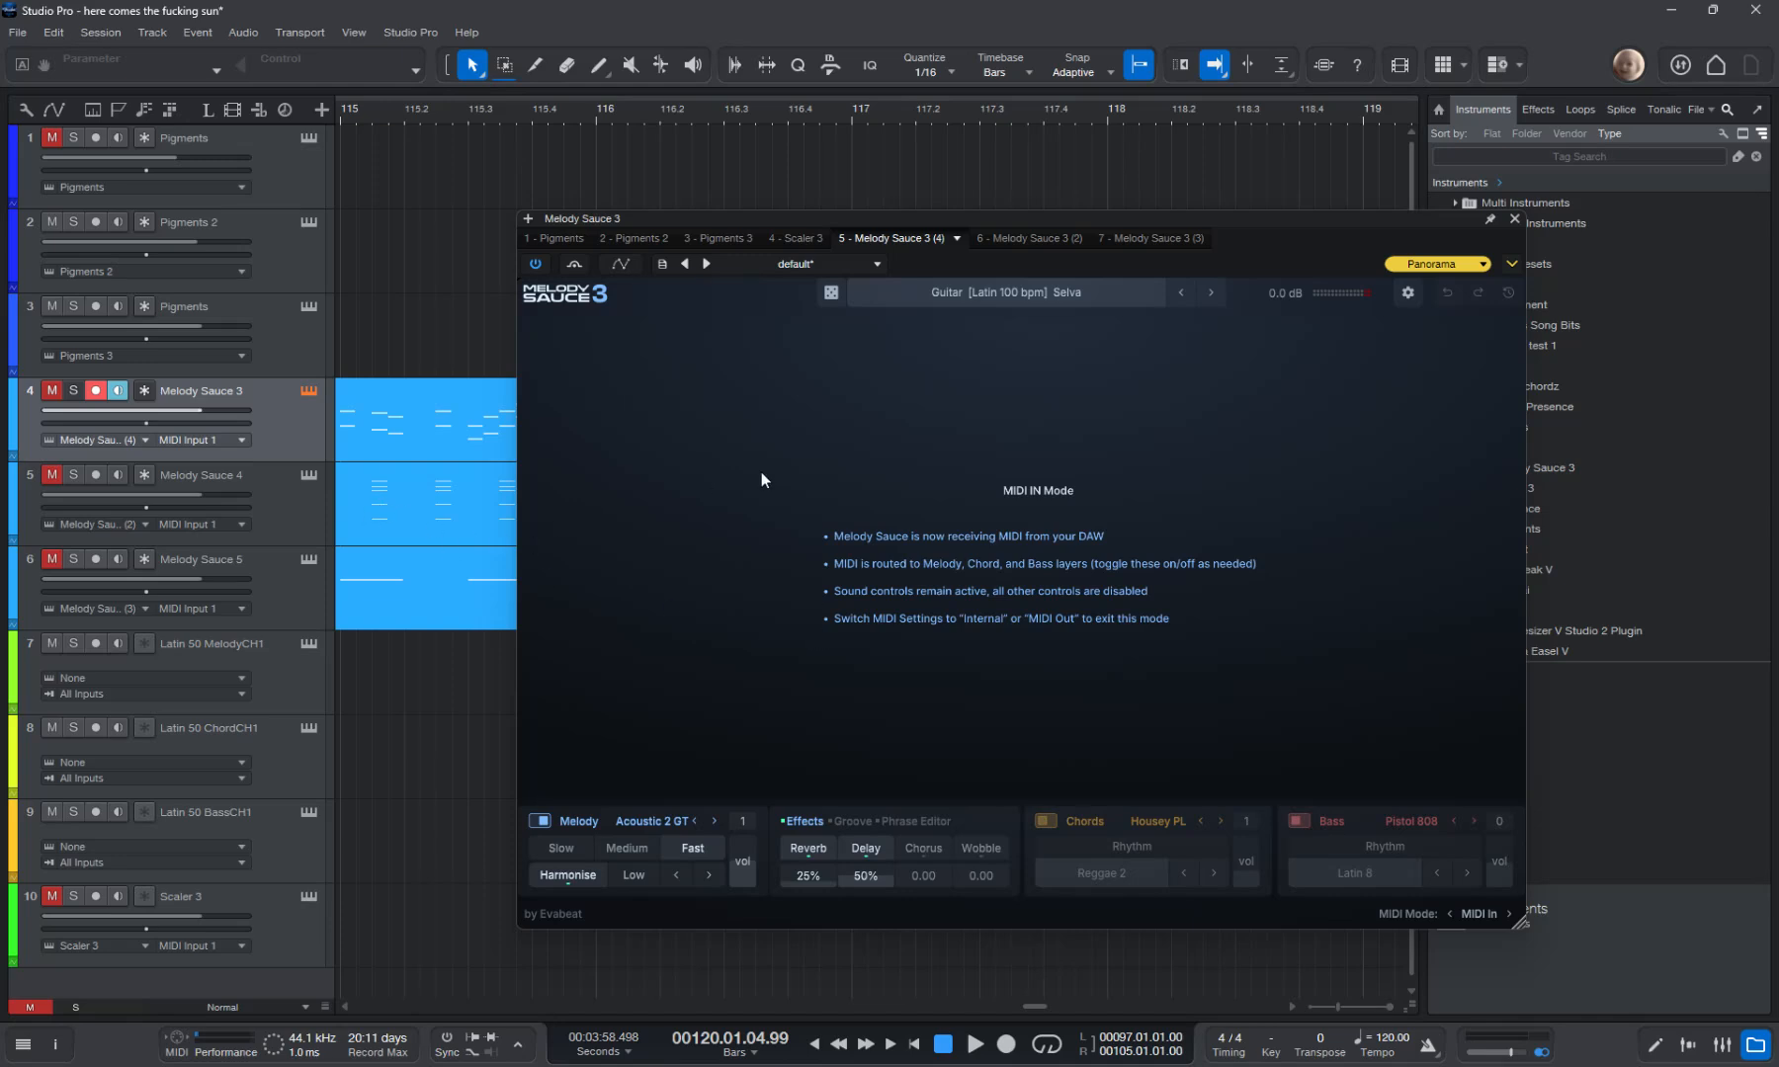
pyautogui.click(689, 850)
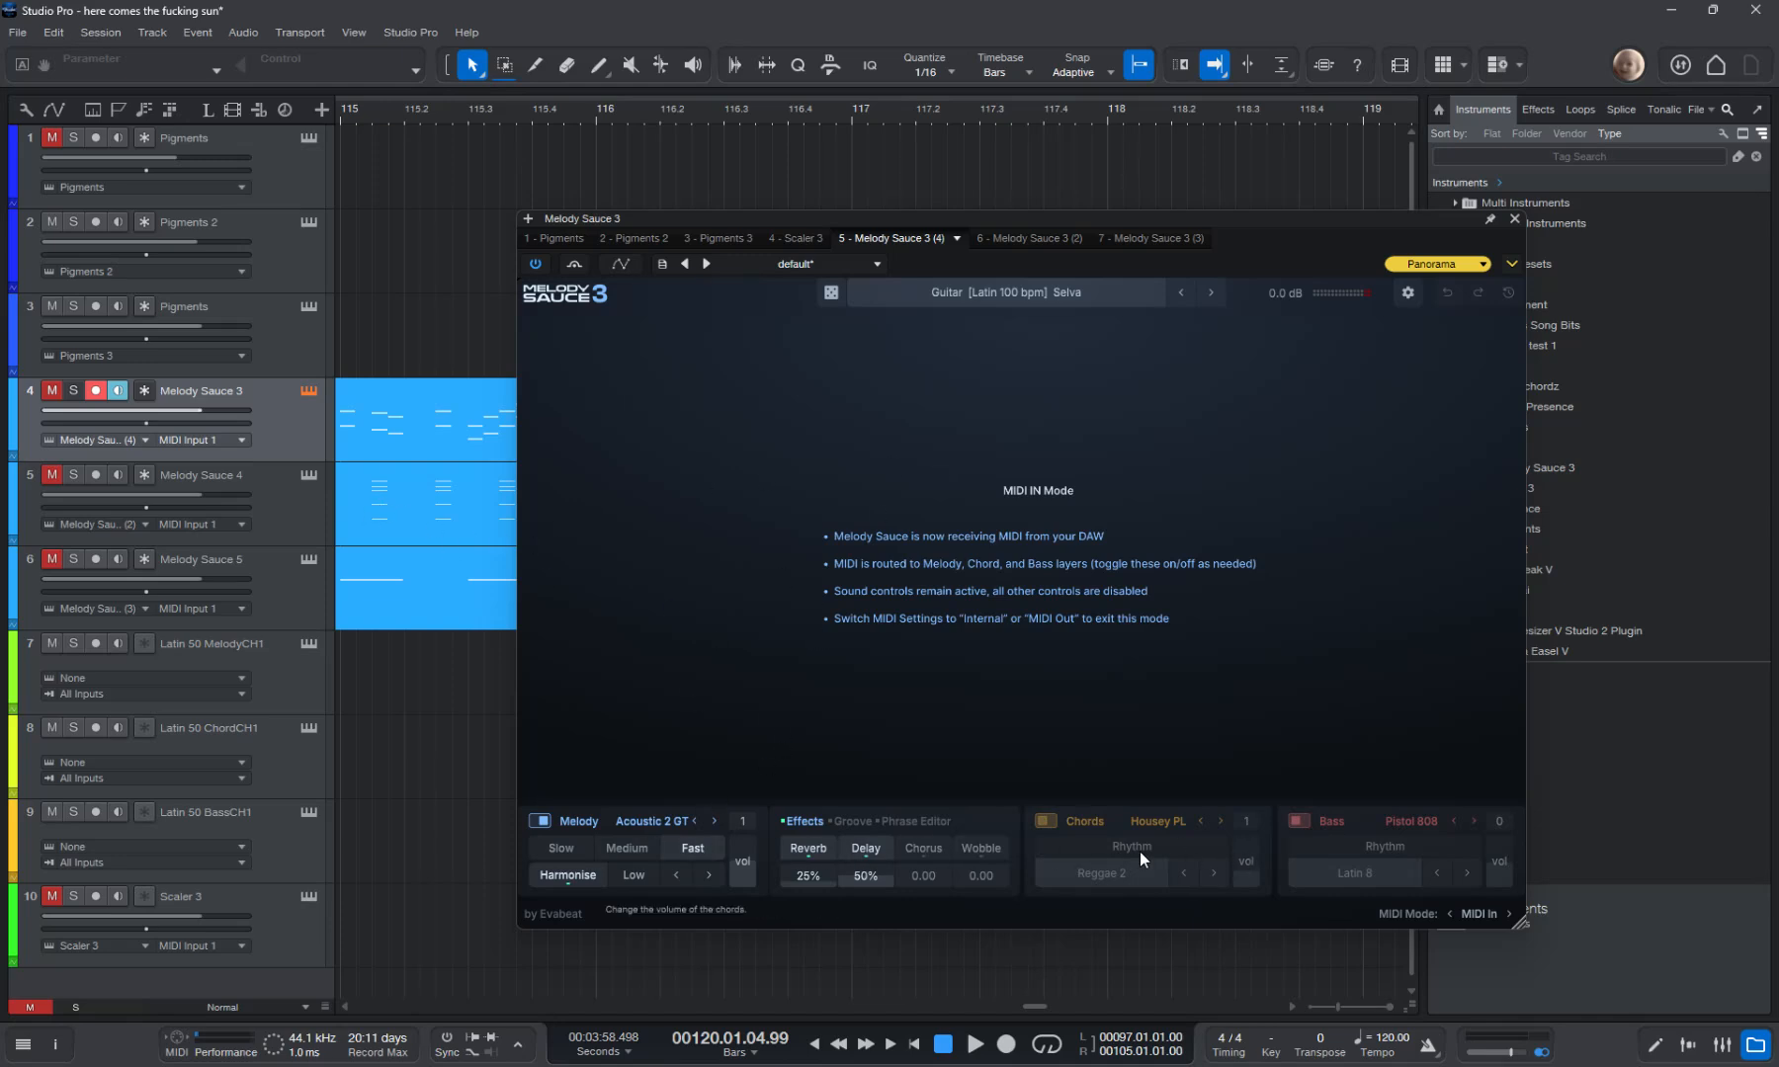